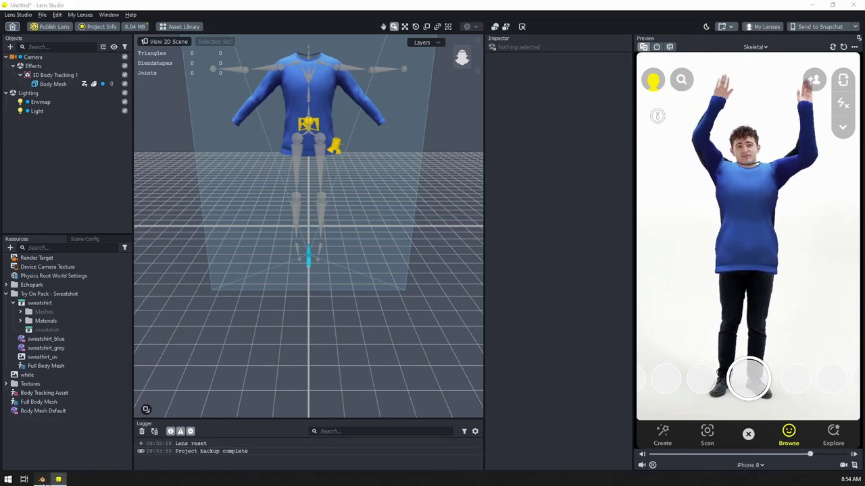
Switch to Blender and examine the dress mesh and the reference body it surrounds from several angles.
click(41, 479)
middle_drag(495, 295, 354, 169)
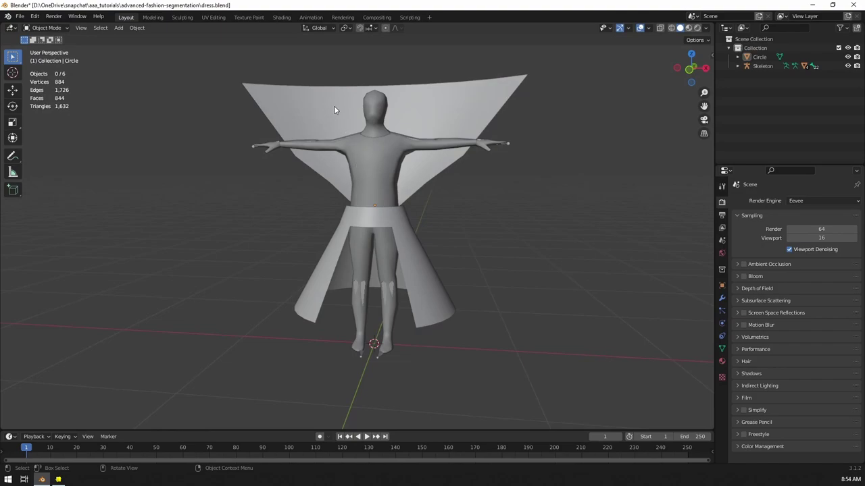
scroll(334, 109, up, 8)
shift+middle_drag(406, 106, 496, 238)
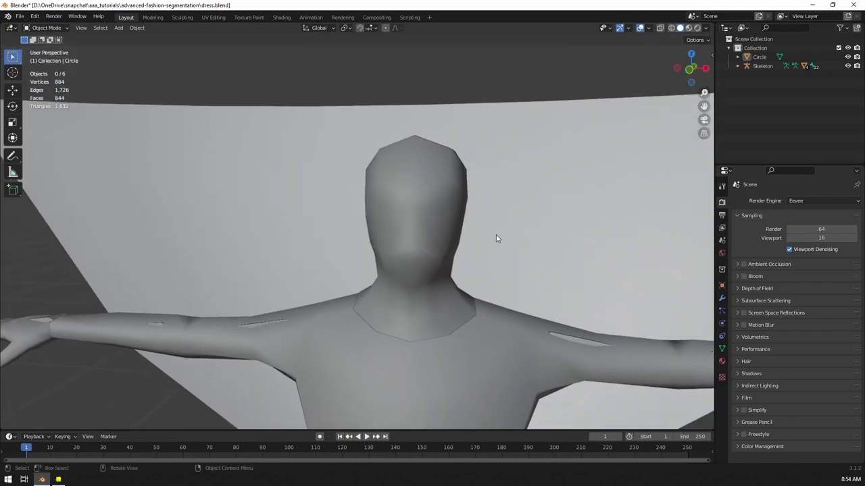
scroll(494, 233, down, 6)
shift+middle_drag(506, 312, 502, 207)
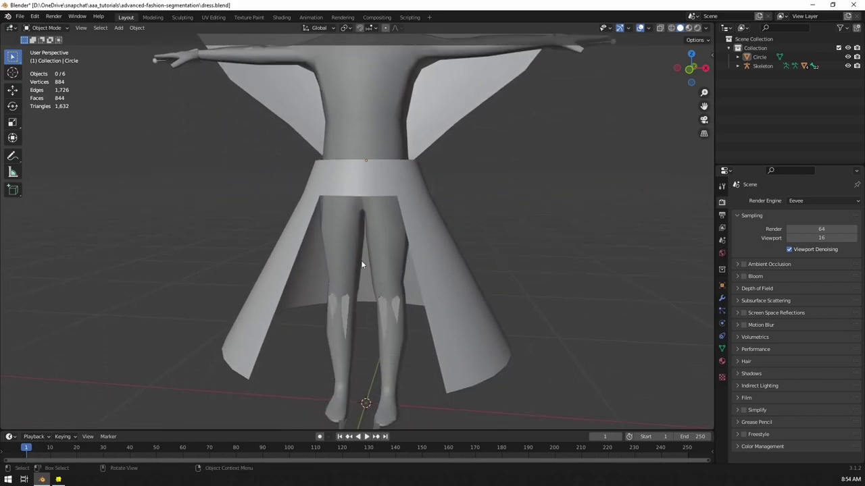
middle_drag(361, 263, 317, 289)
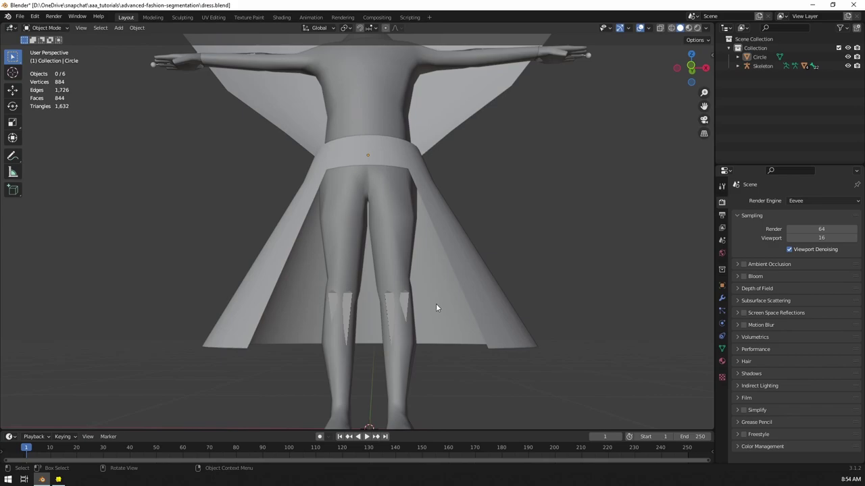
middle_drag(437, 308, 396, 206)
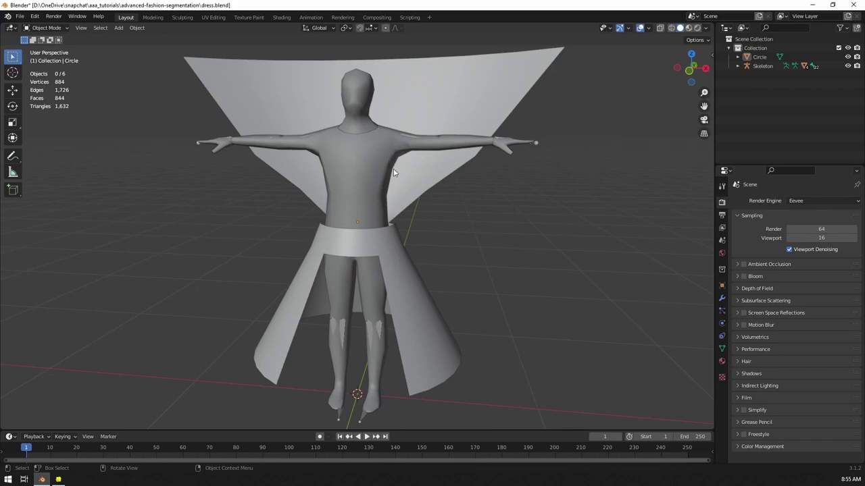
click(346, 161)
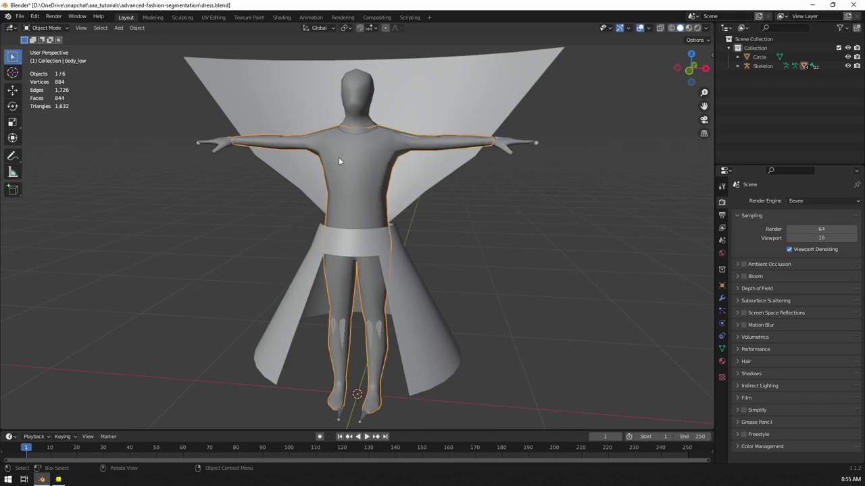
middle_drag(285, 158, 338, 161)
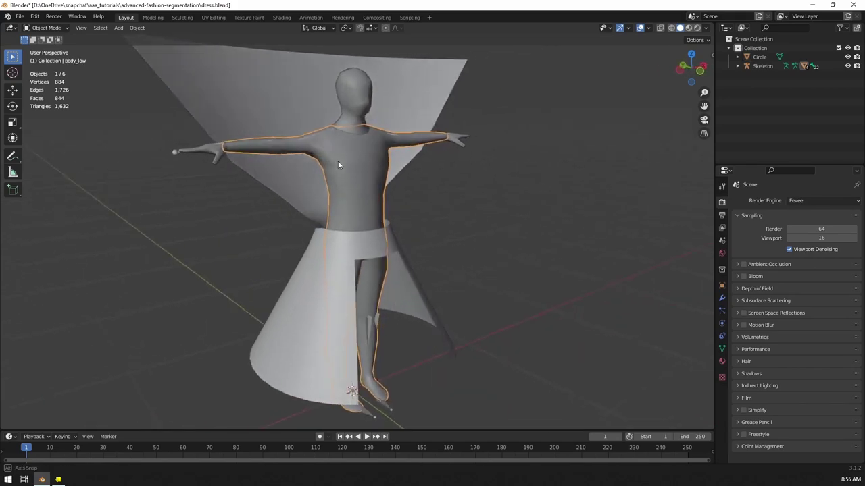
click(337, 250)
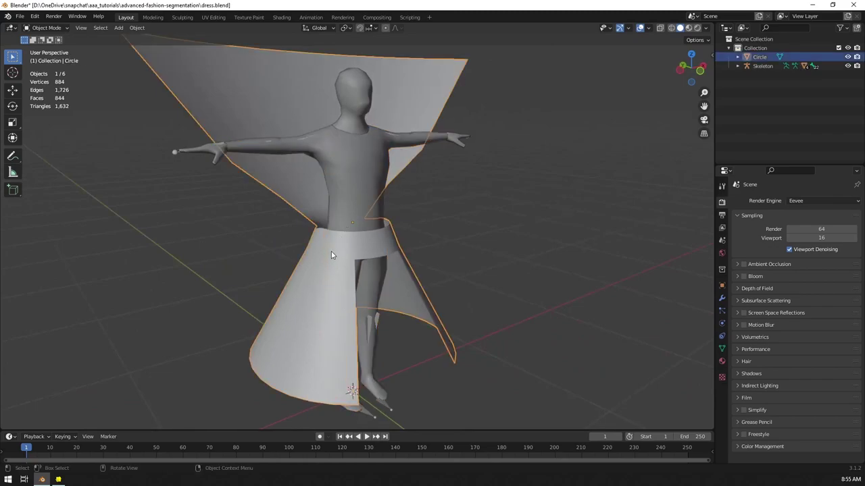
middle_drag(419, 241, 356, 253)
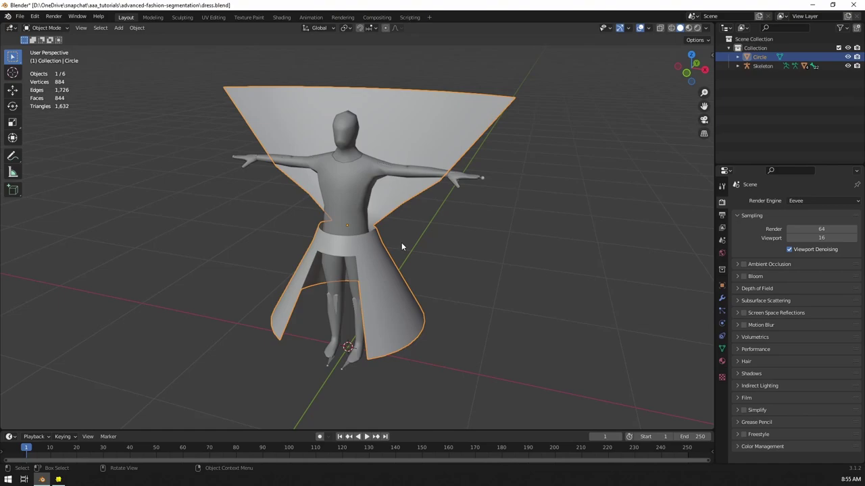
mouse_move(400, 245)
middle_down()
mouse_move(383, 268)
mouse_move(387, 255)
middle_up()
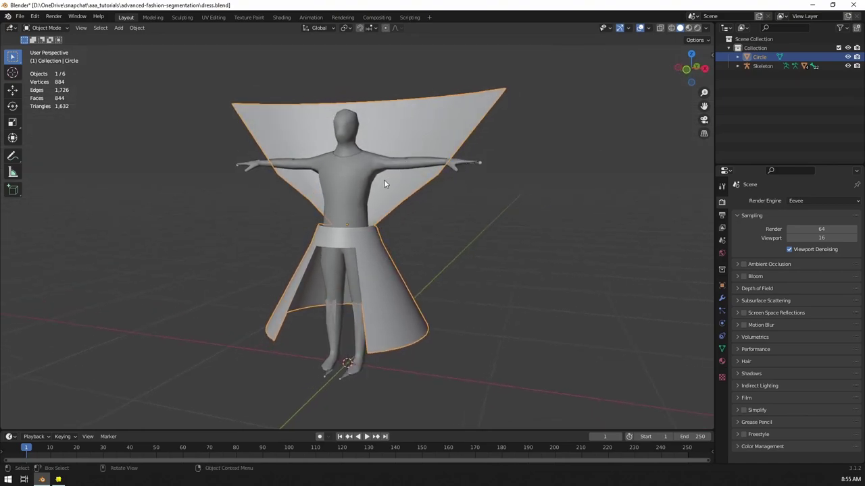
Switch to Lens Studio, set the preview to the Skeletal sample, and enlarge the preview area.
click(64, 480)
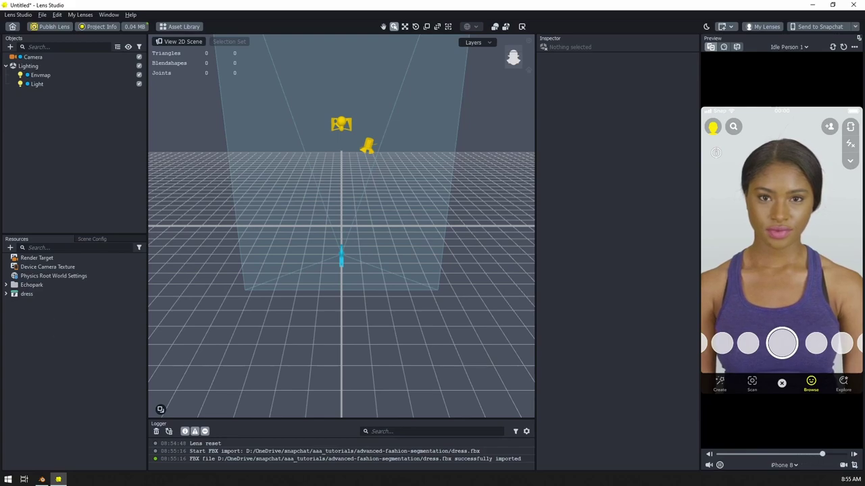
click(790, 46)
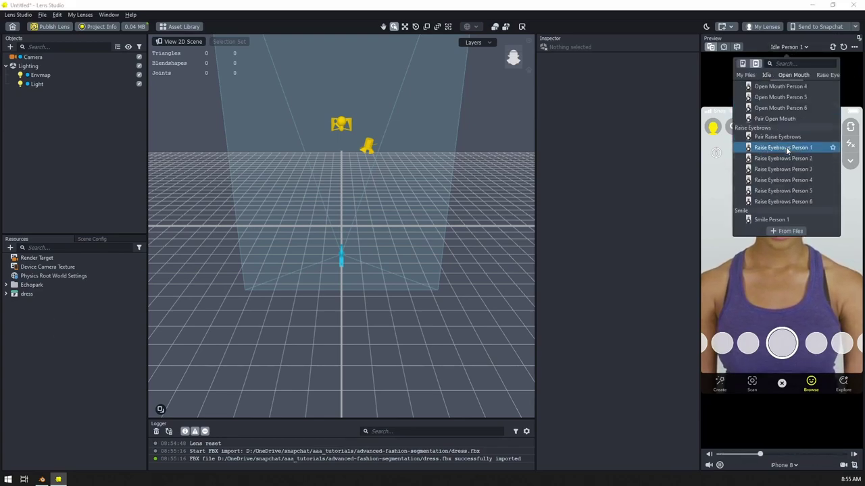
scroll(786, 146, down, 8)
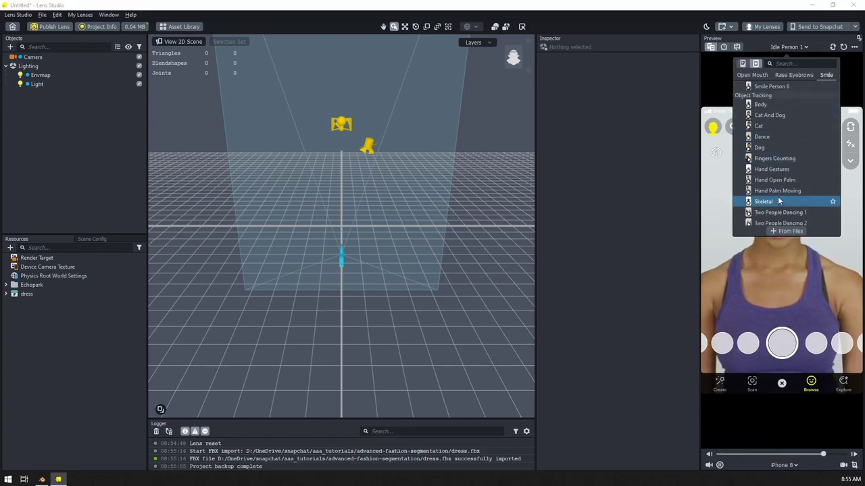
click(768, 202)
click(688, 193)
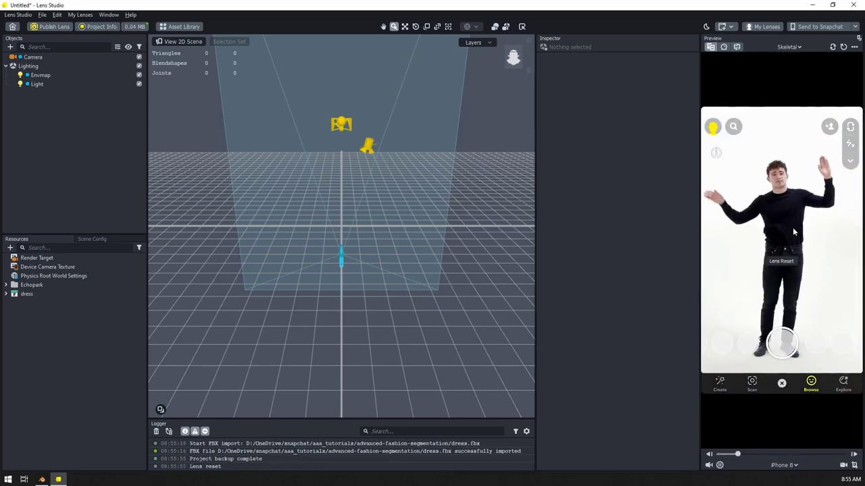
drag(701, 233, 606, 239)
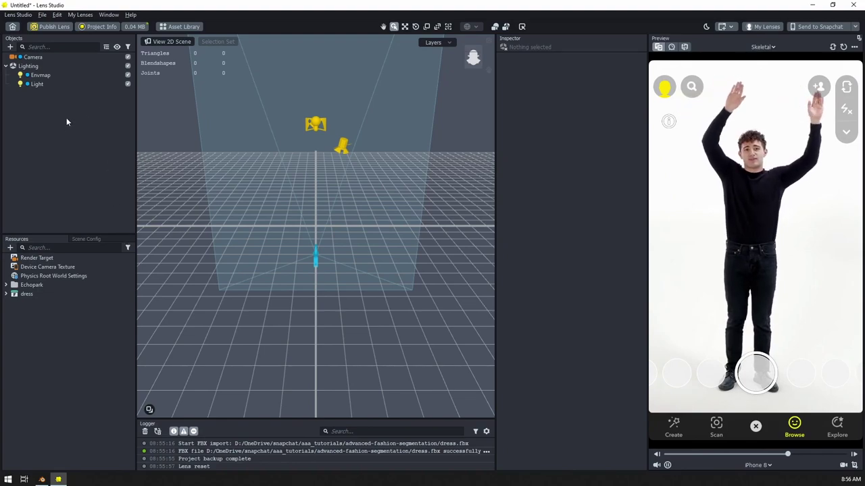
Add a 3D Full Body Tracking object to the scene.
click(11, 48)
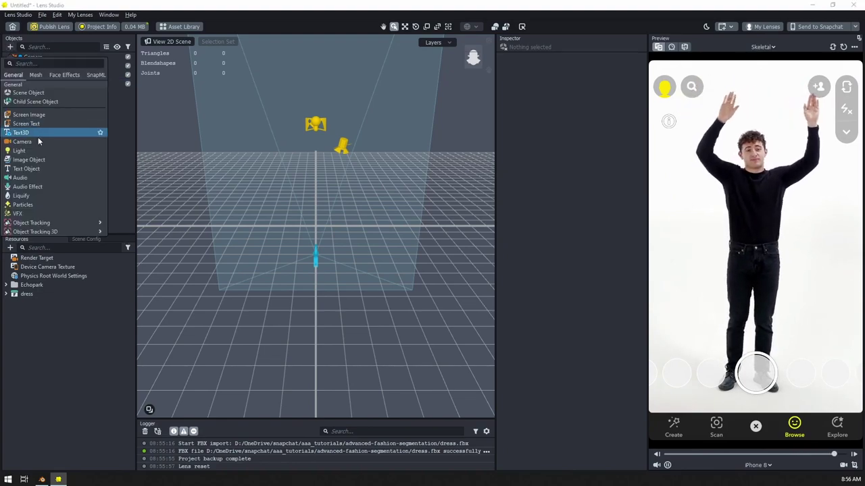
scroll(101, 145, down, 2)
mouse_move(73, 187)
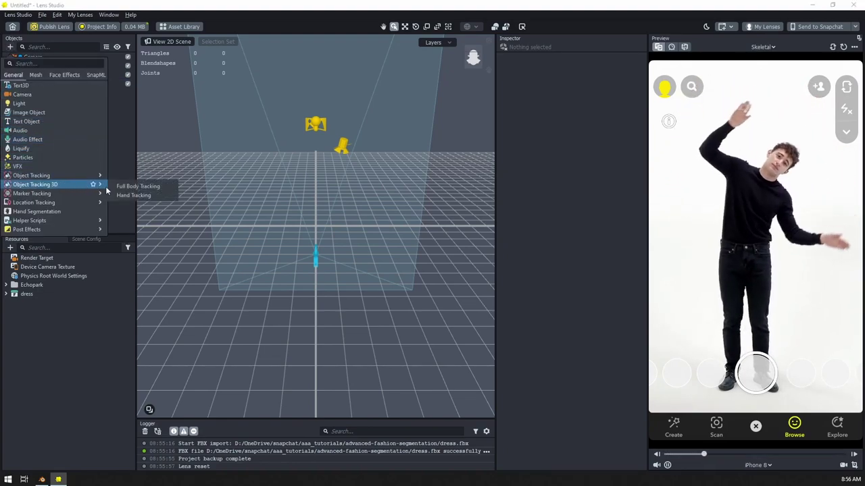
click(128, 187)
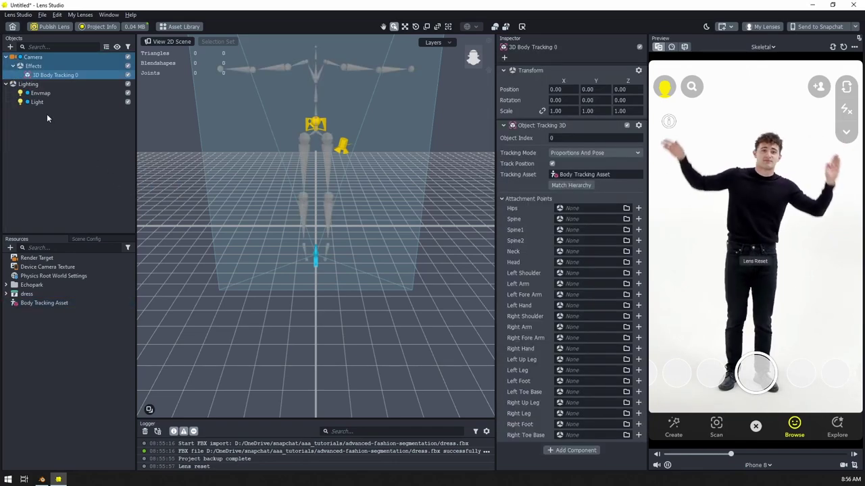
Place the imported dress model in the scene as a child of the 3D Body Tracking 0 object.
click(6, 294)
click(32, 312)
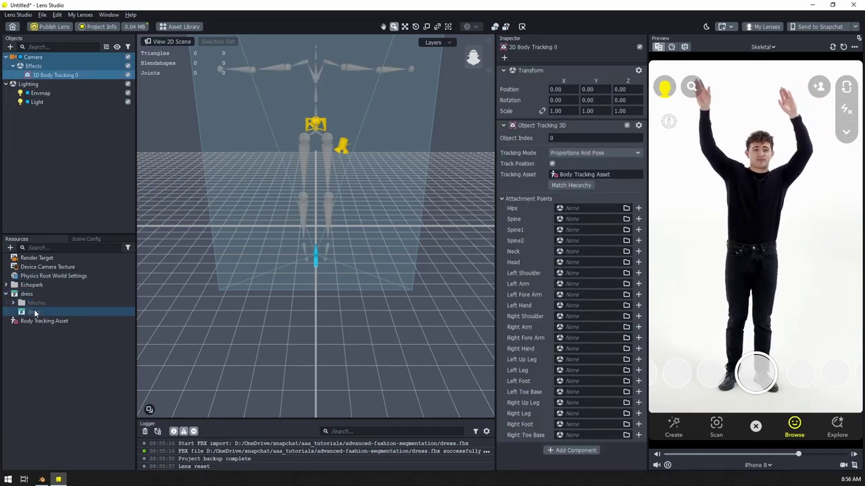
drag(49, 72, 52, 74)
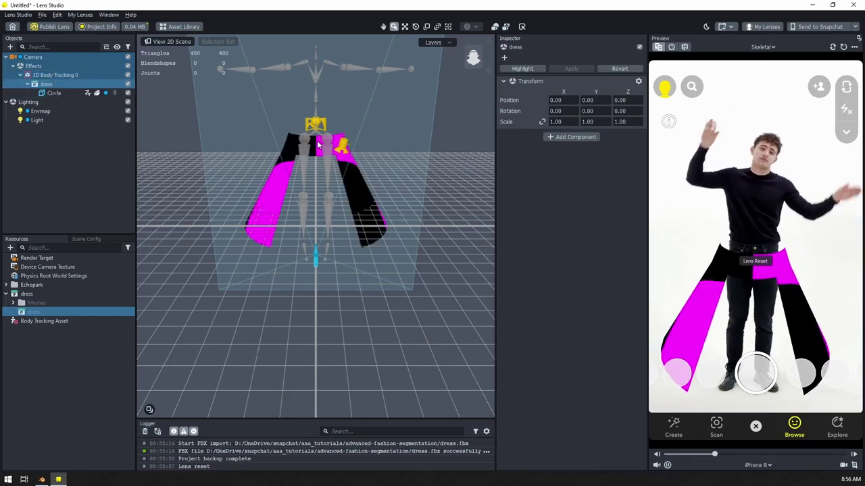
alt+drag(369, 192, 402, 164)
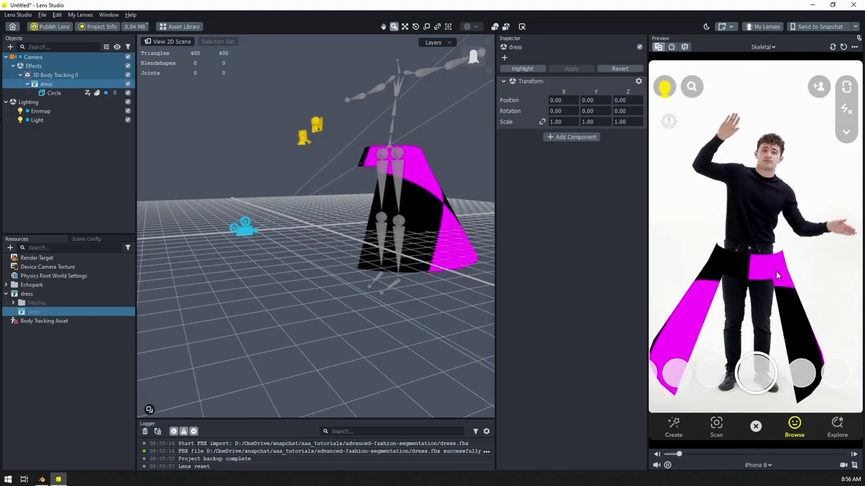
Import the Leather Fabric Material from the Asset Library's materials and close the library.
click(174, 27)
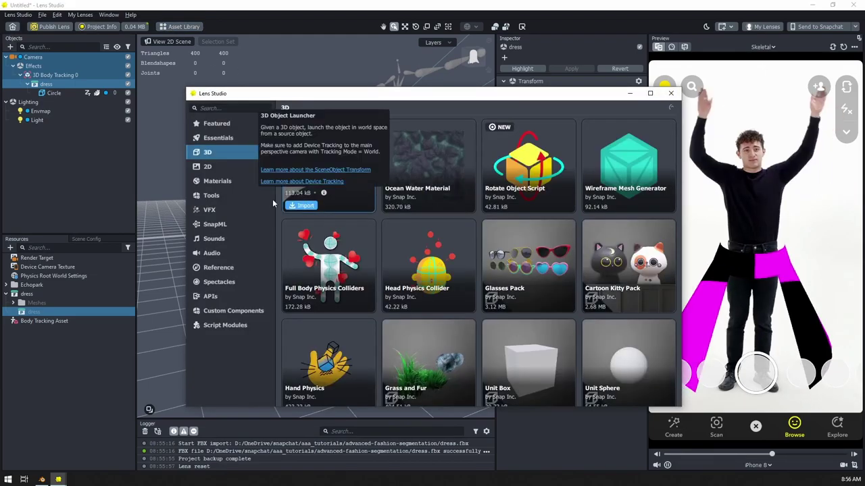
click(229, 183)
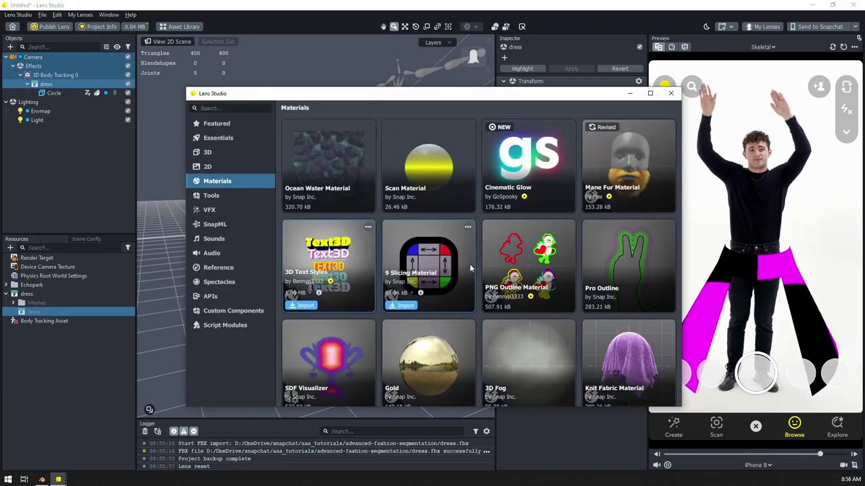
scroll(469, 263, down, 2)
scroll(469, 265, down, 2)
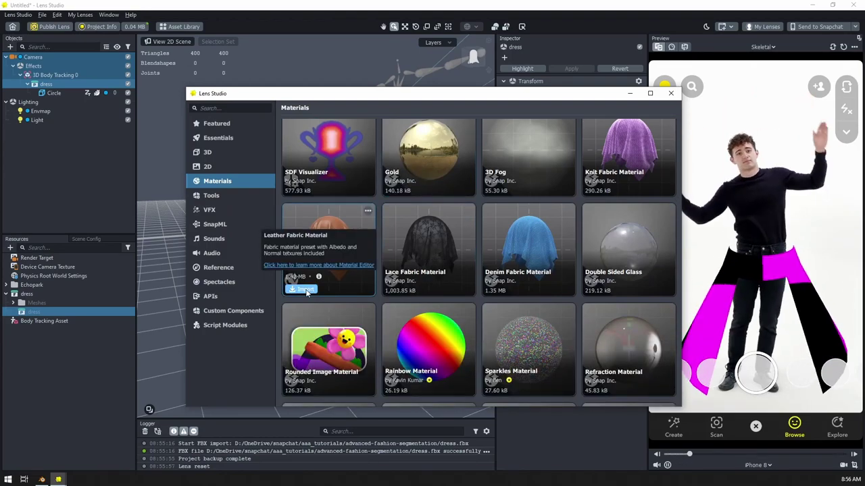
click(305, 290)
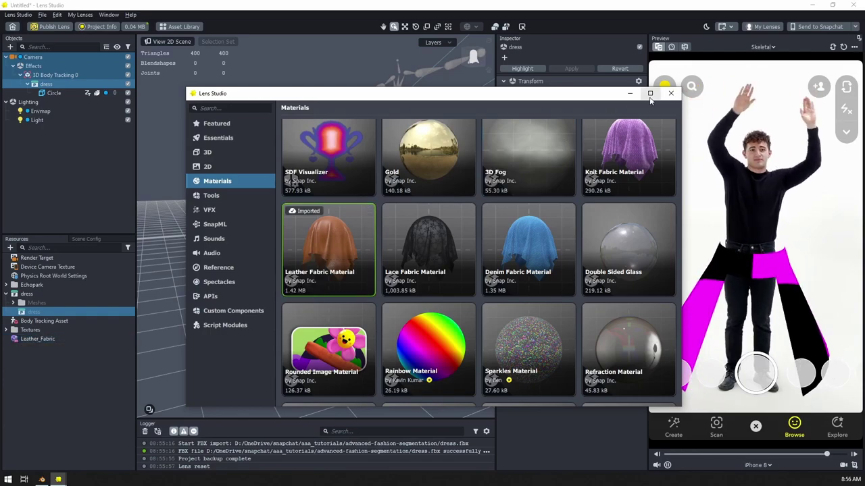
click(671, 94)
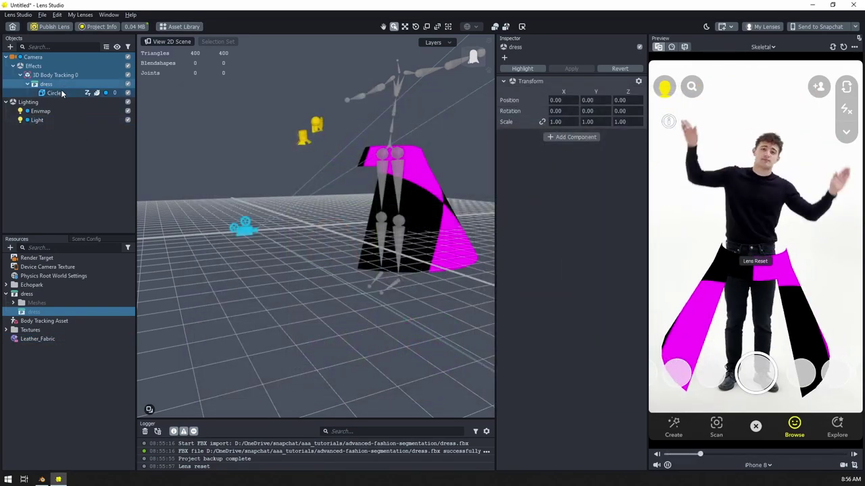
Assign the Leather_Fabric material to the dress's Circle mesh and open the material's settings.
click(576, 160)
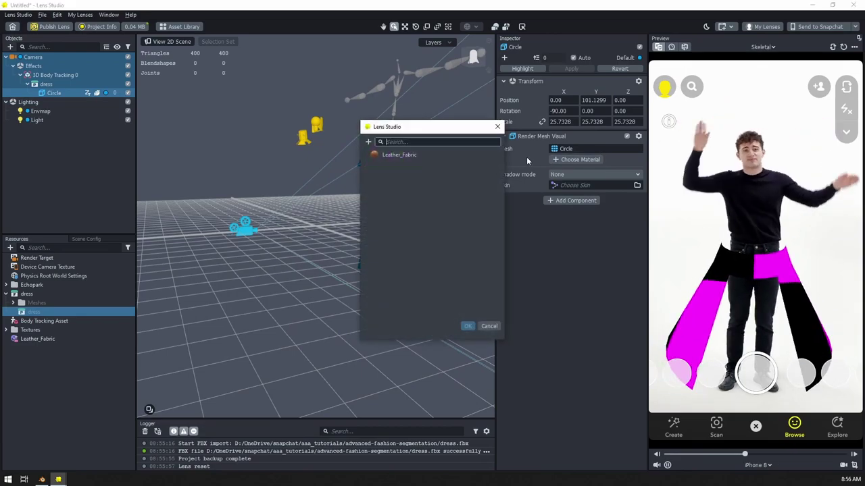
double_click(423, 154)
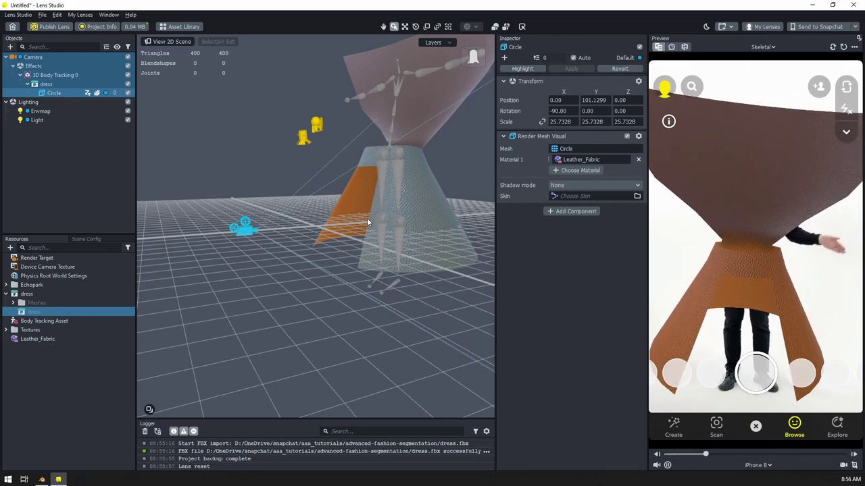
right_drag(366, 217, 173, 292)
click(29, 339)
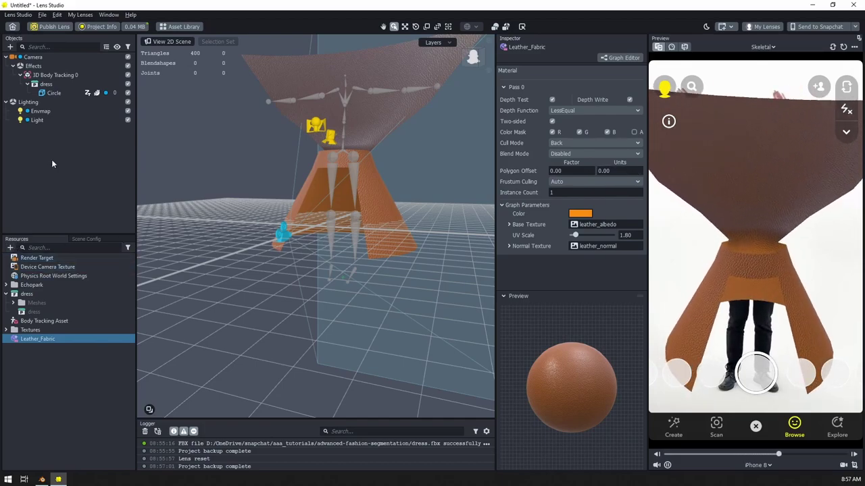
Add a Body Depth Texture to the project resources.
click(10, 248)
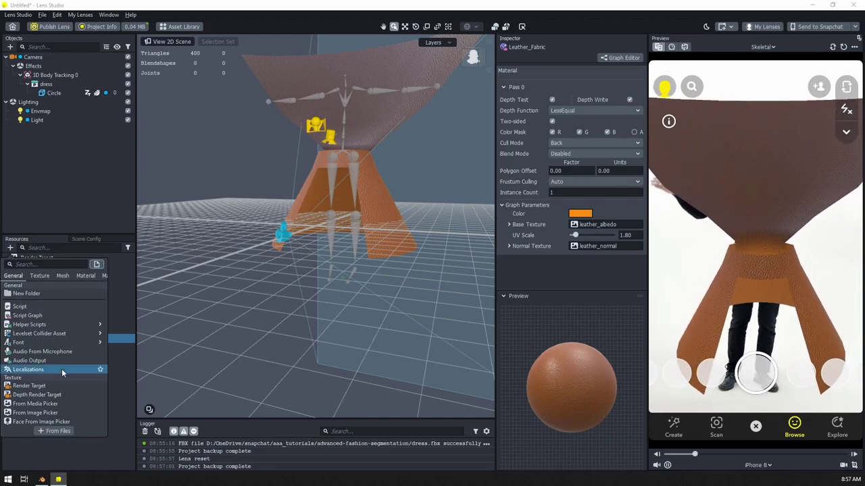
scroll(62, 376, down, 4)
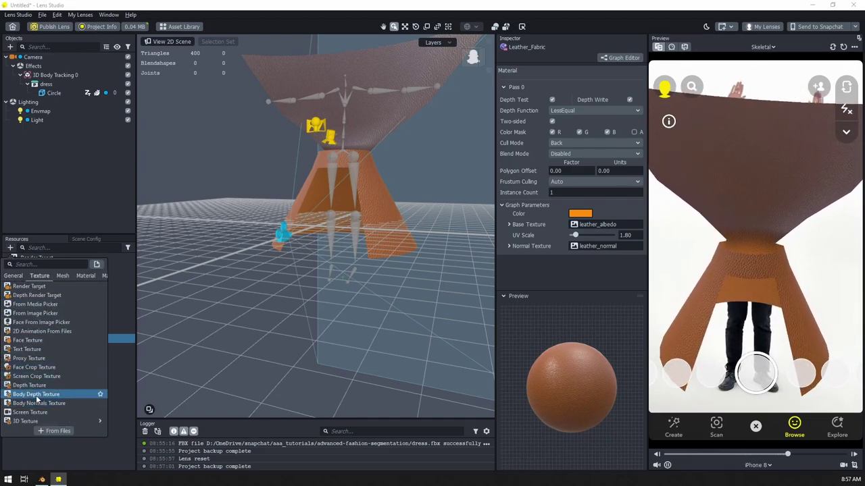
click(37, 394)
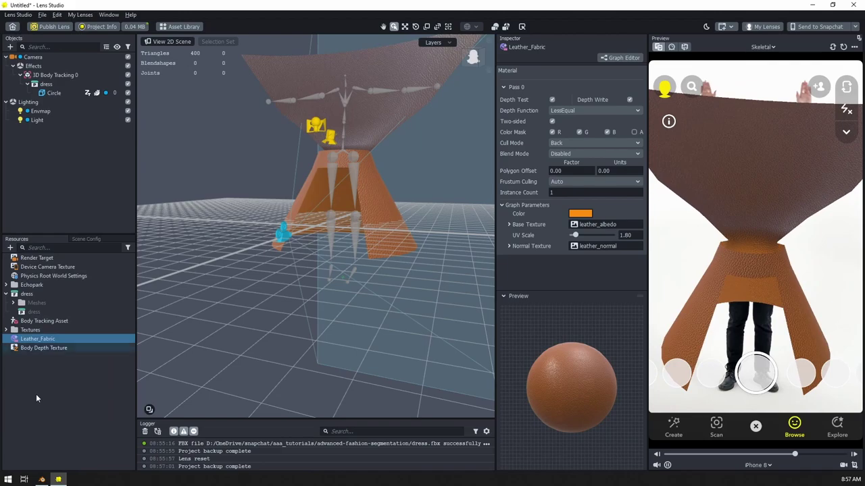
Set the Camera's depth clear option to Custom Texture and assign Body Depth Texture as its depth input.
click(34, 57)
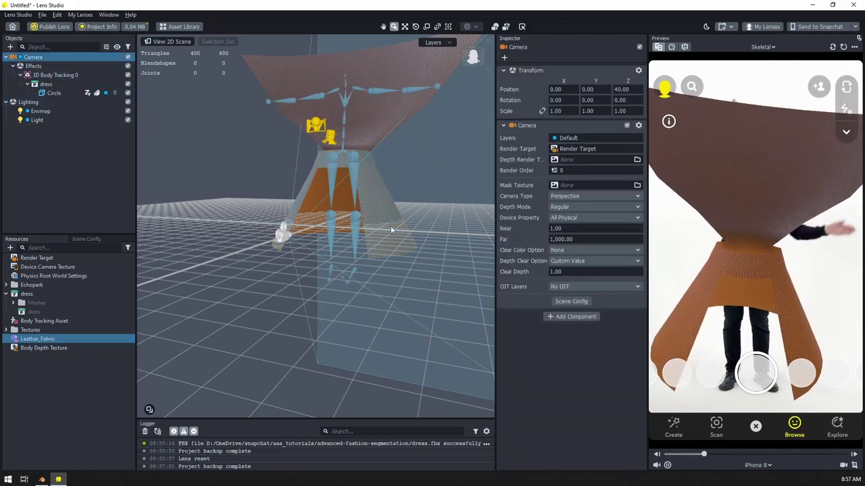
click(564, 262)
click(567, 273)
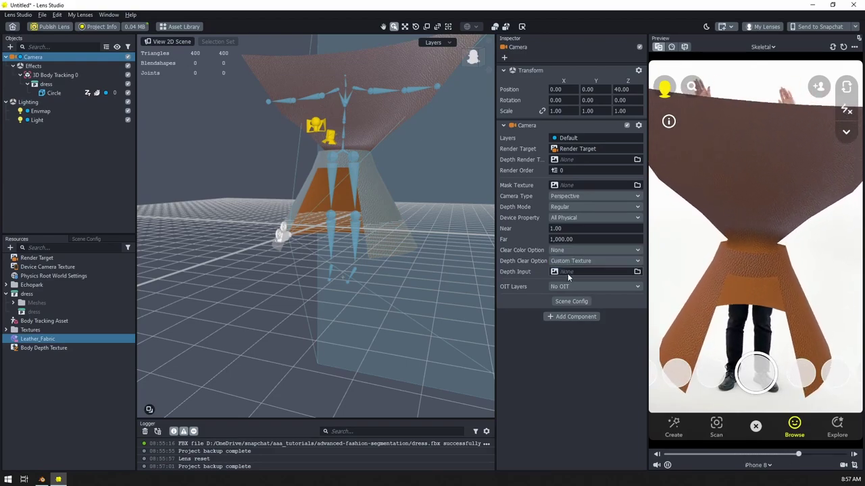
click(566, 272)
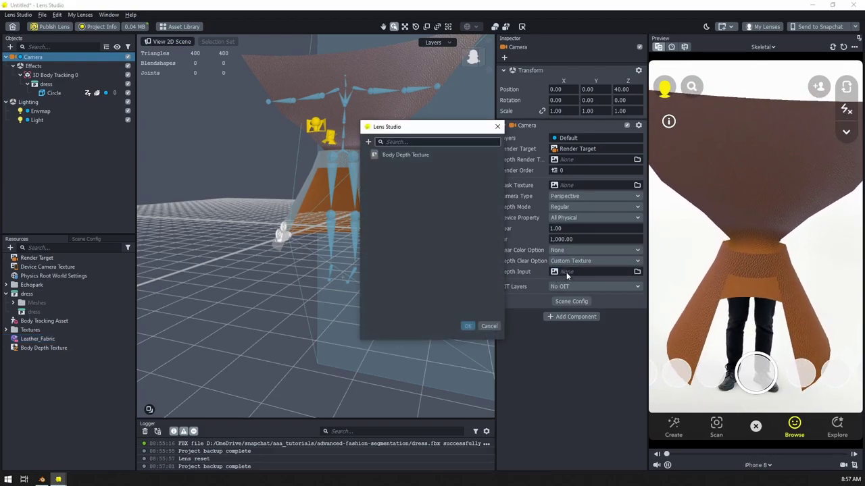
double_click(413, 155)
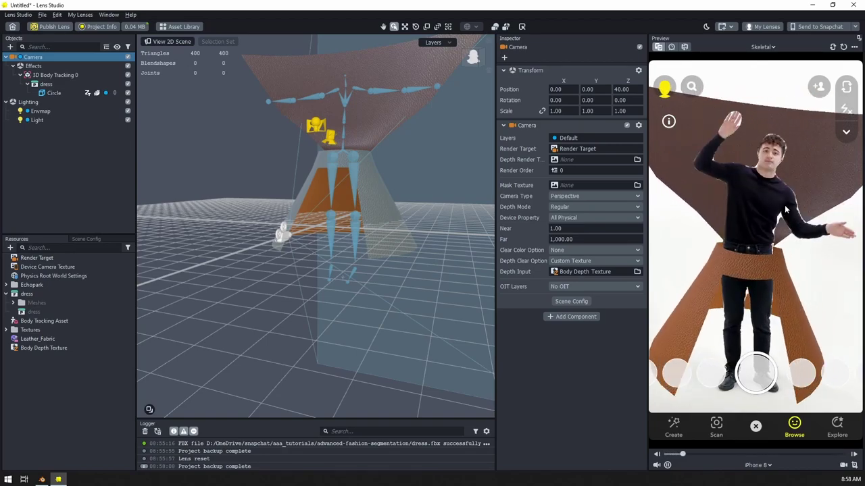
Clear the Camera's depth input and set its depth clear option back to Custom Value.
right_click(577, 273)
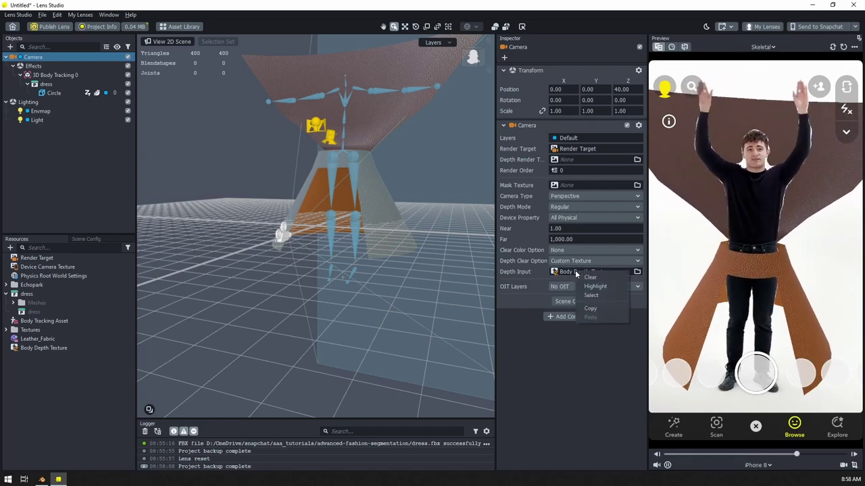
click(589, 277)
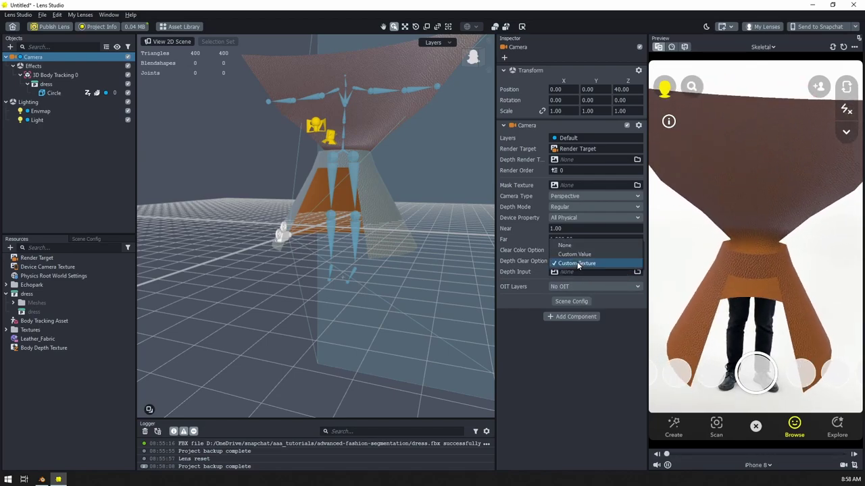
click(575, 255)
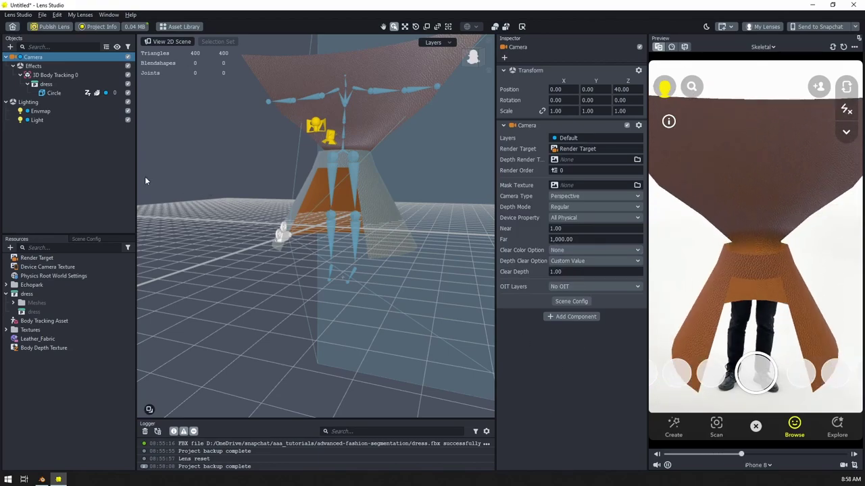
Add a new render target to the project resources and rename it "outfit only".
click(10, 248)
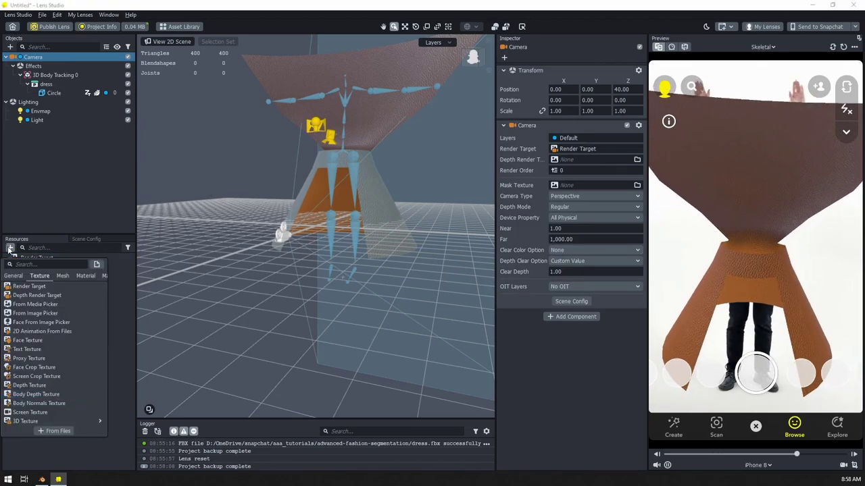
click(29, 287)
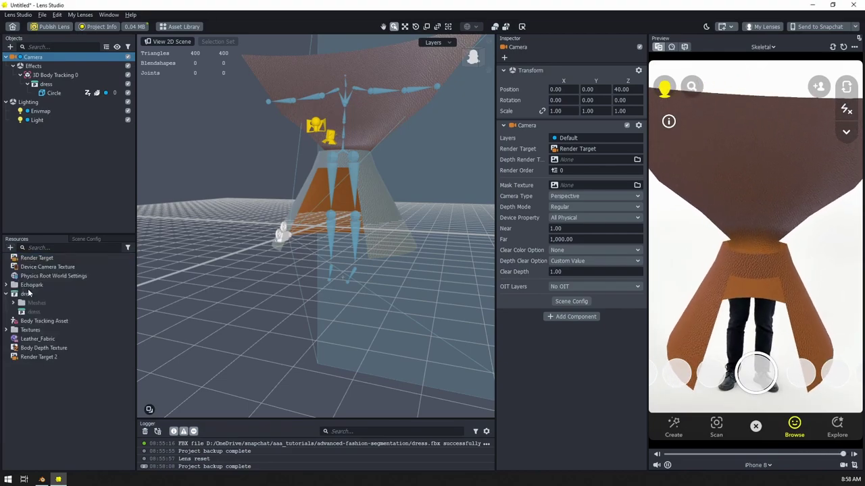
right_click(44, 358)
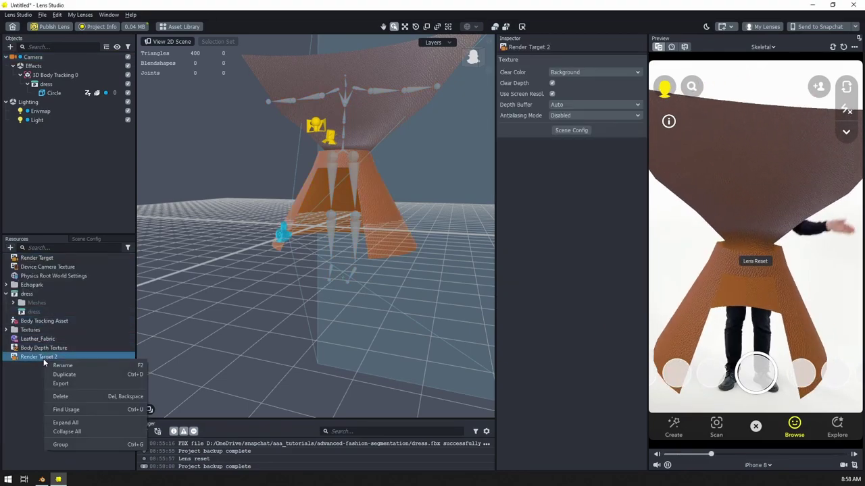
click(59, 364)
text(out)
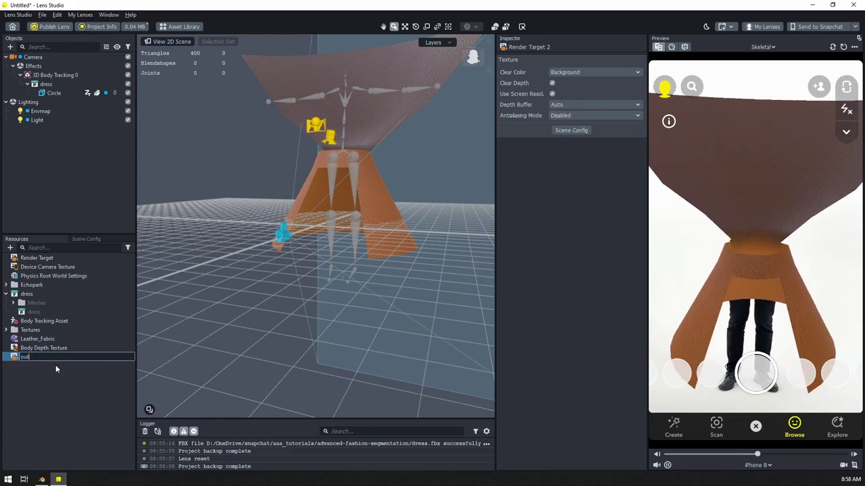
text(fit only)
key(Return)
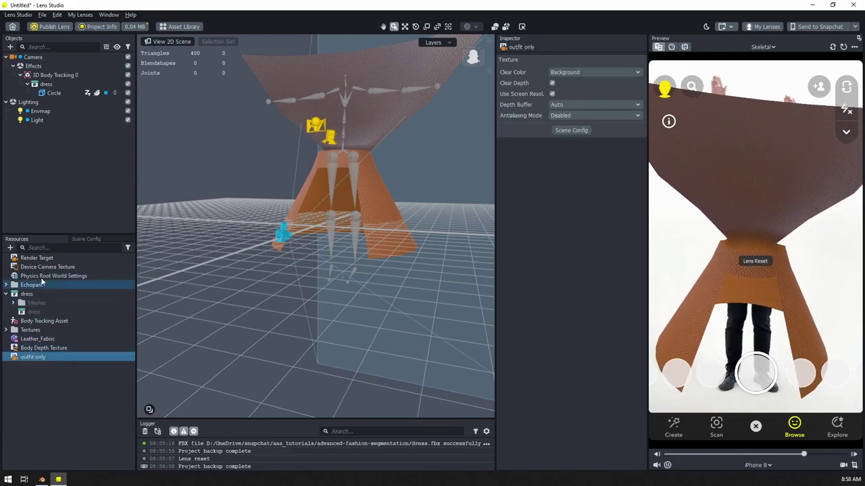
Add another render target to the project resources and rename it "outfit and body".
click(10, 248)
click(29, 287)
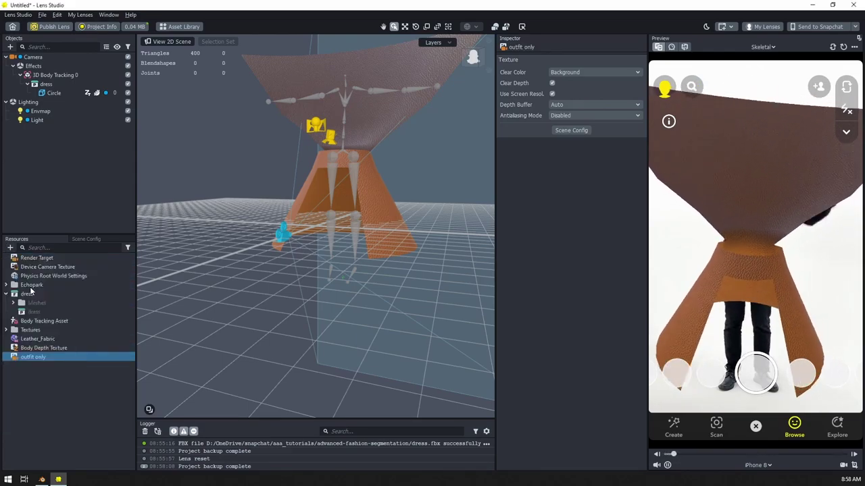
right_click(40, 366)
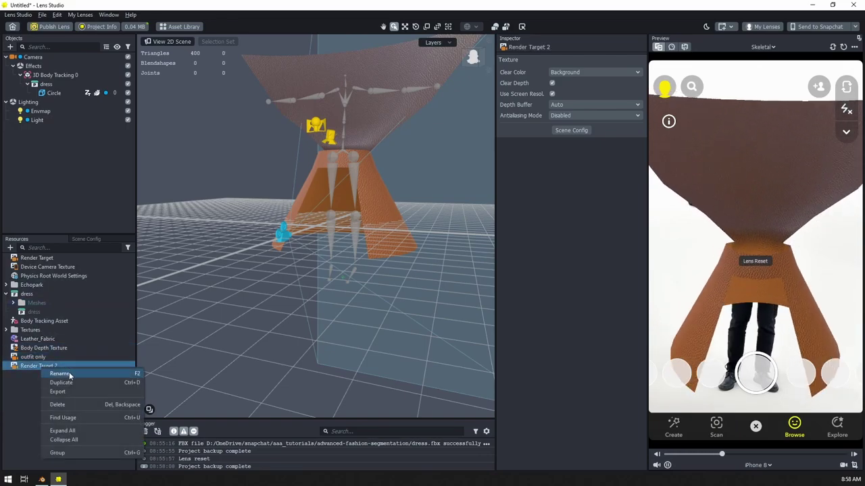
click(61, 374)
text(outfit and body)
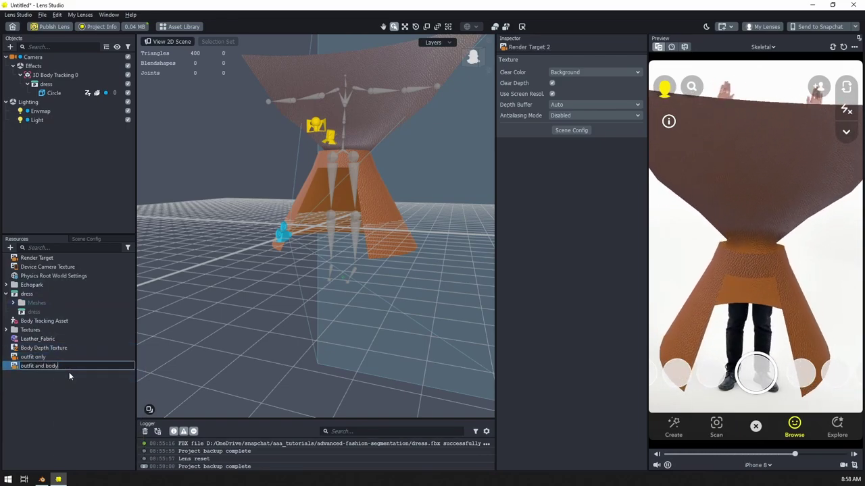
key(Return)
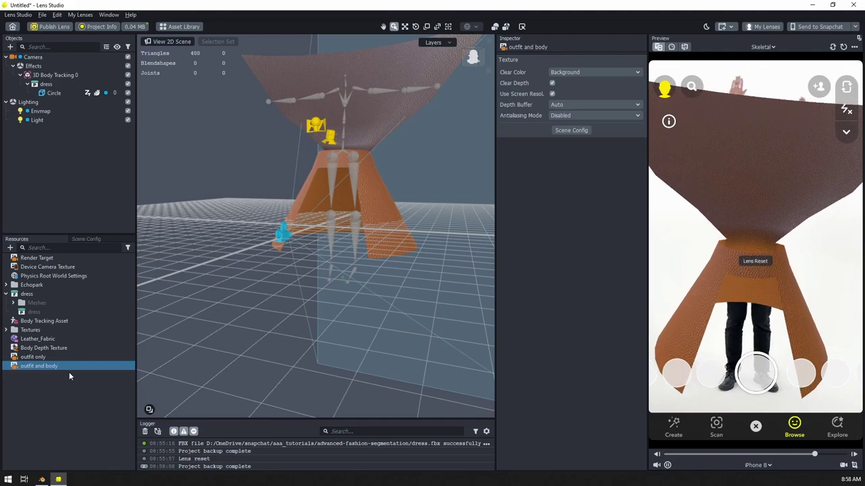
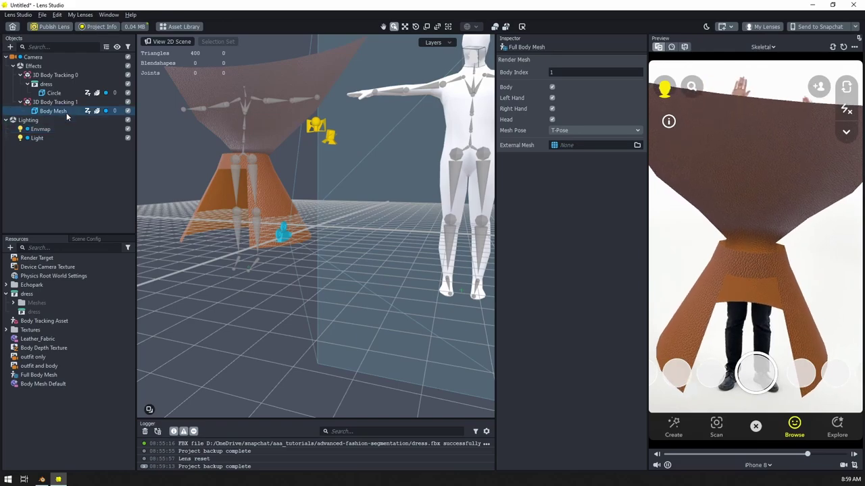
Set the object index of 3D Body Tracking 1 and the body index of Full Body Mesh to 0.
click(57, 74)
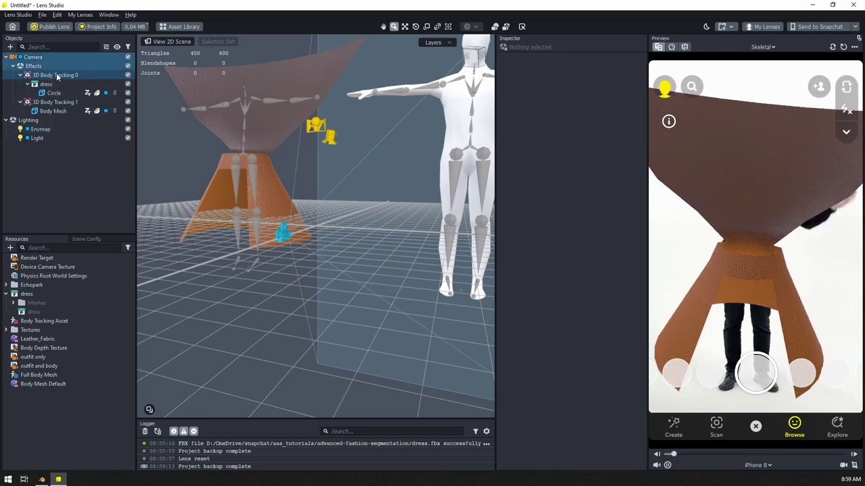
click(50, 102)
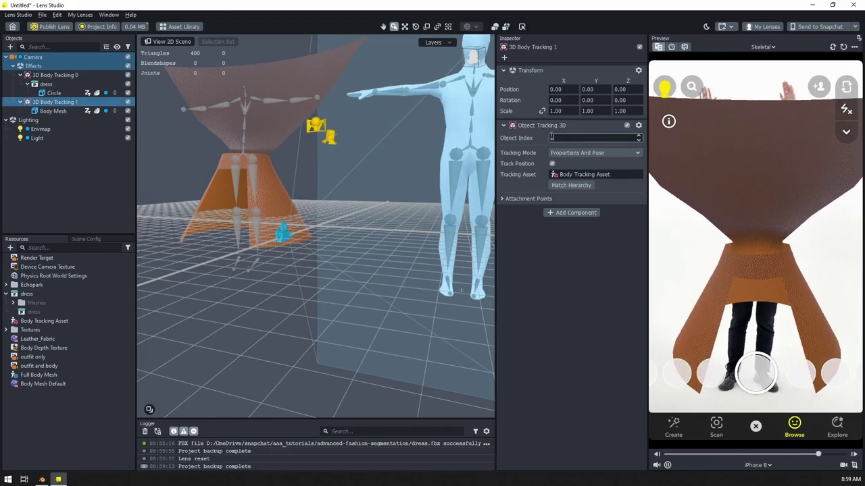
text(0)
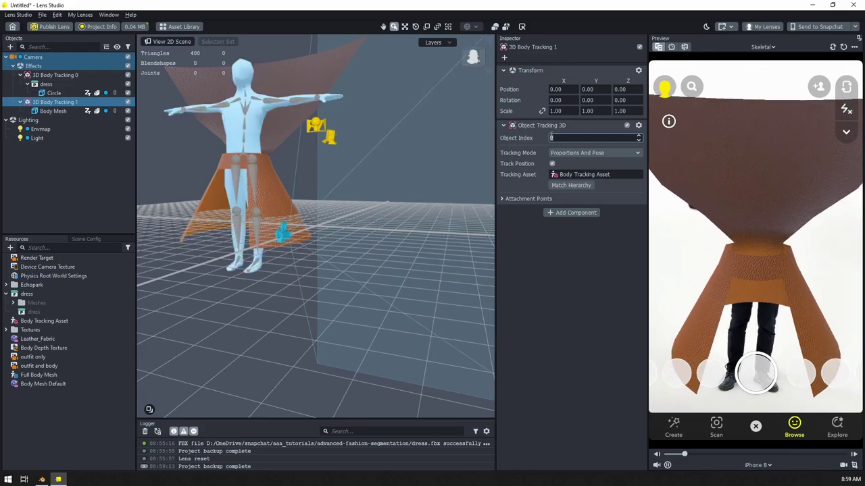
click(56, 377)
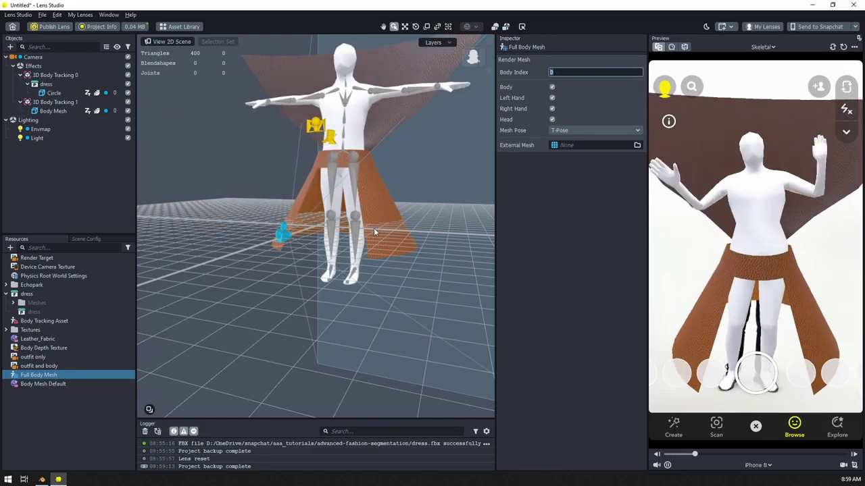
Add an Occluder material to the resources and assign it to the Body Mesh in place of Body Mesh Default.
click(37, 257)
click(10, 248)
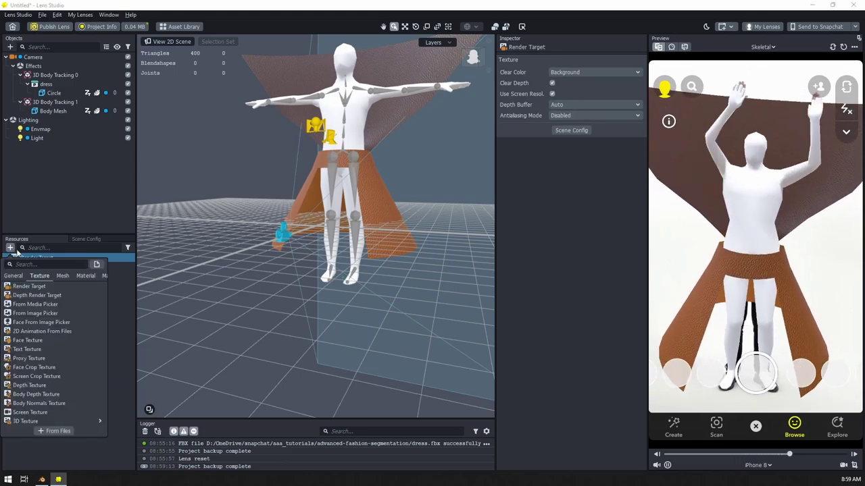
scroll(61, 318, down, 5)
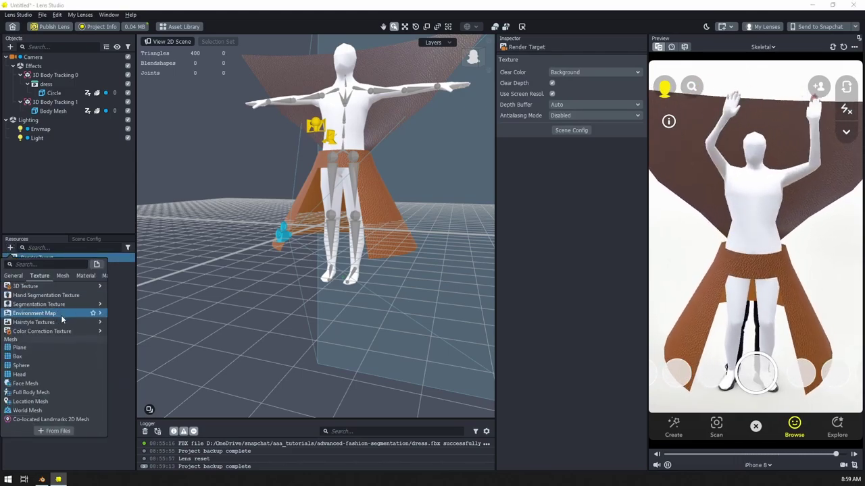
click(46, 349)
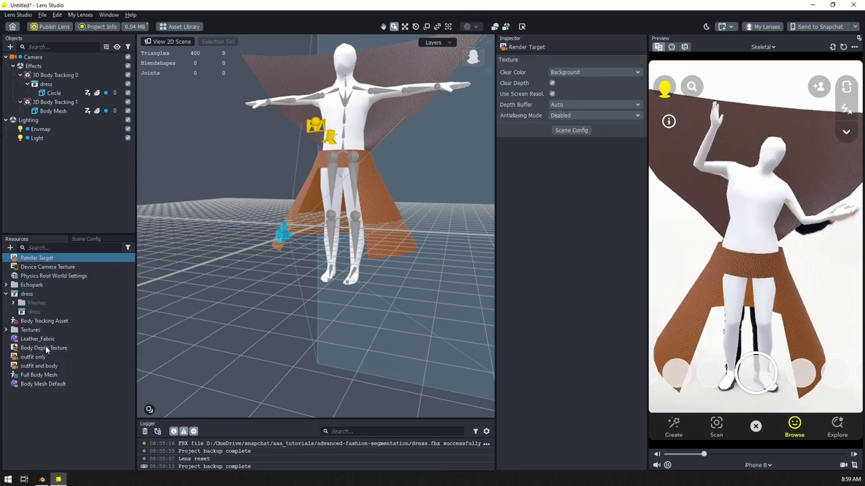
click(54, 112)
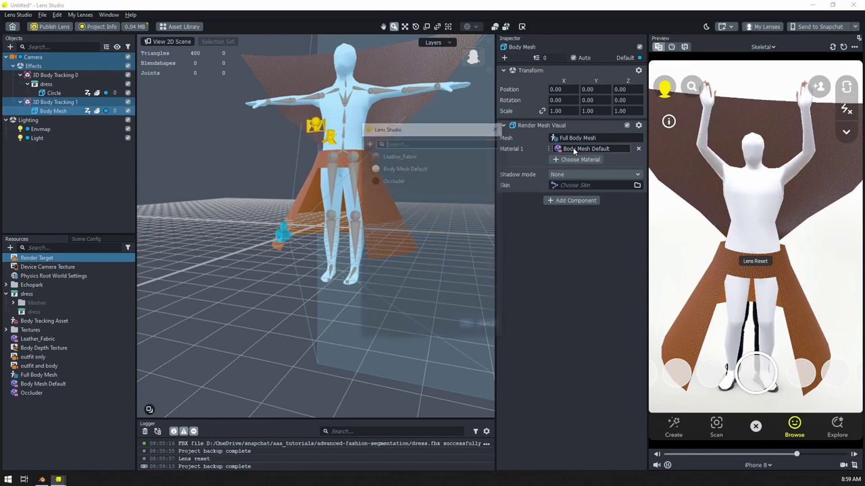
double_click(408, 181)
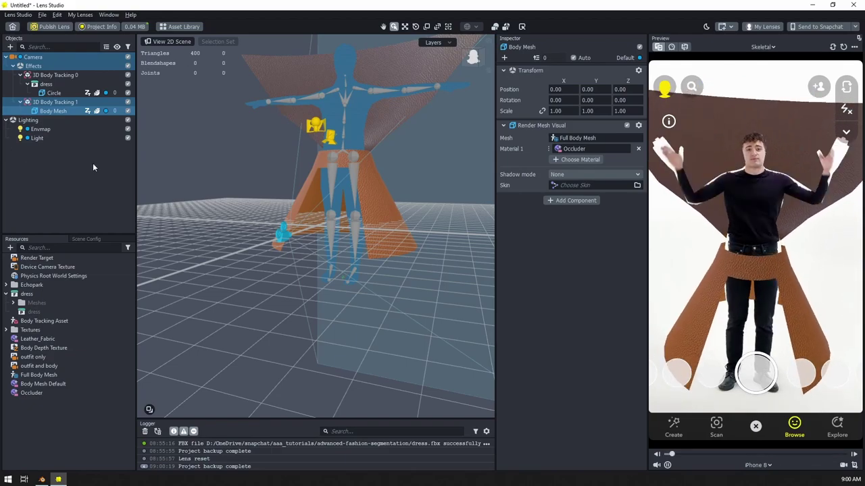
Rename the Camera object as "outfit cam".
click(37, 57)
right_click(39, 59)
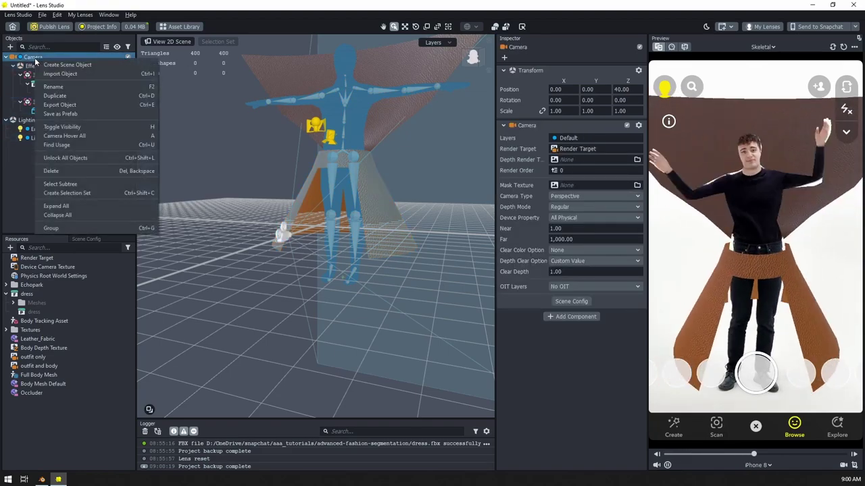
click(57, 88)
text(outfit cam)
key(Return)
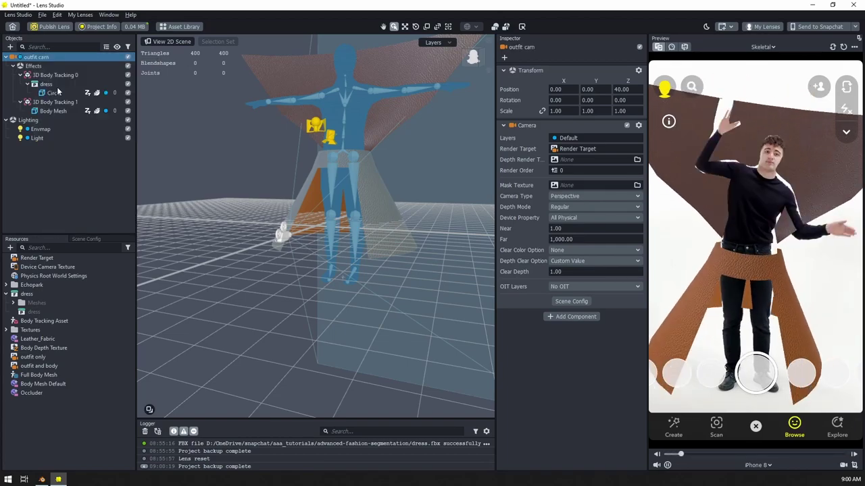
Set outfit cam's render target and the scene configuration's live target to outfit only.
click(581, 154)
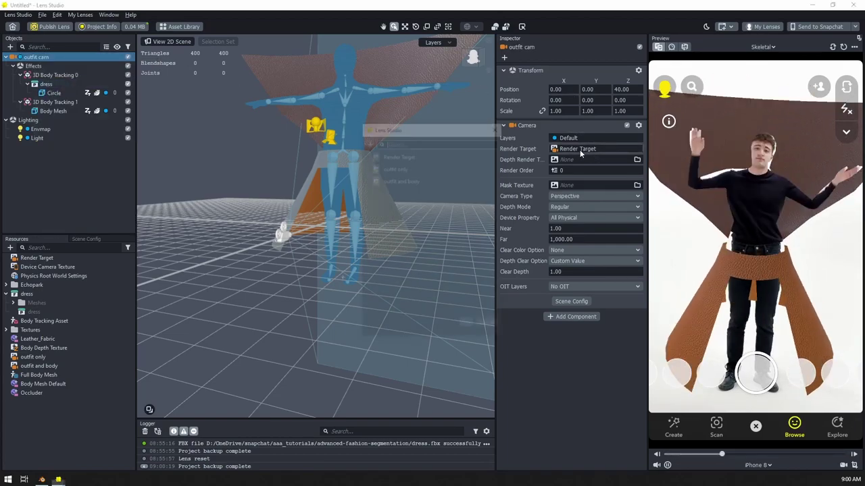
click(394, 169)
click(395, 168)
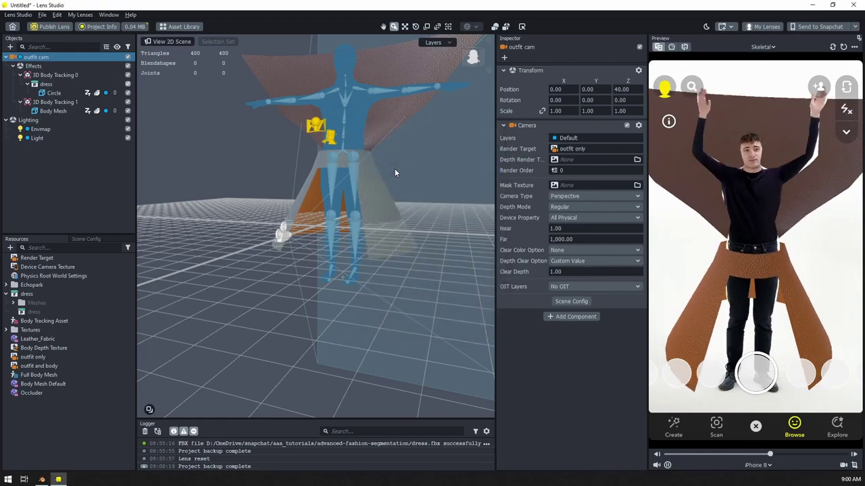
click(85, 239)
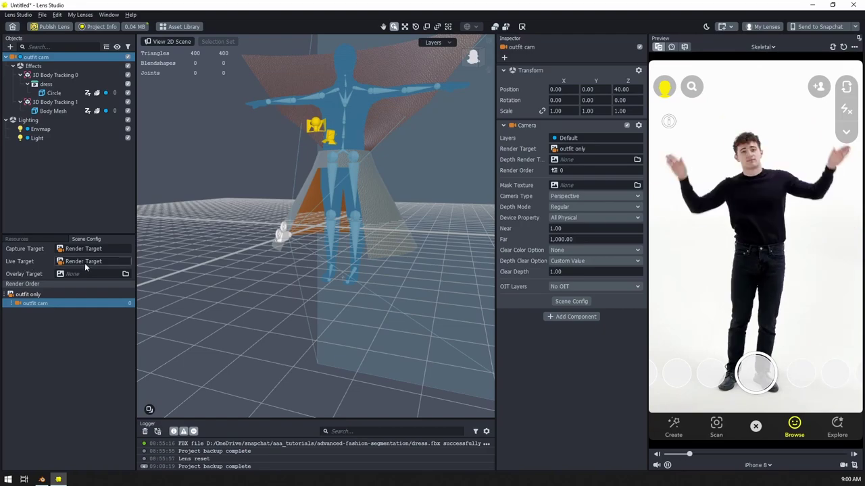
click(85, 262)
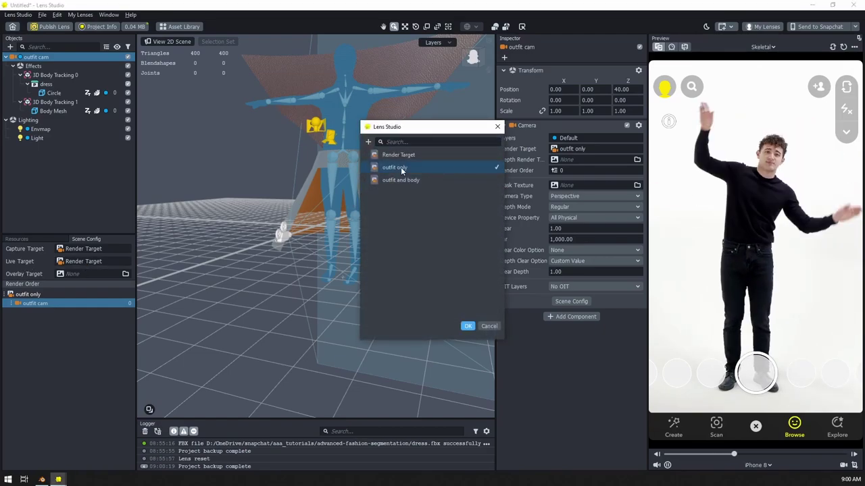
click(401, 167)
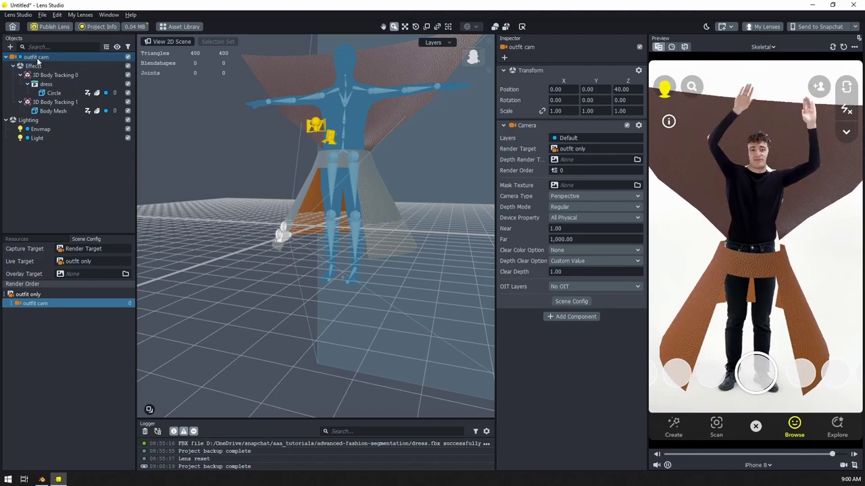
Create a layer named "outfit layer" and make it outfit cam's only layer in place of Default Layer.
click(579, 138)
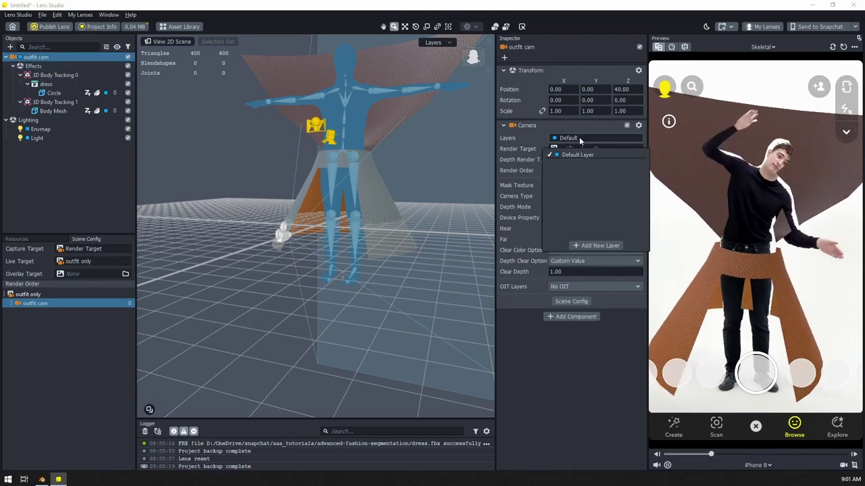
click(601, 246)
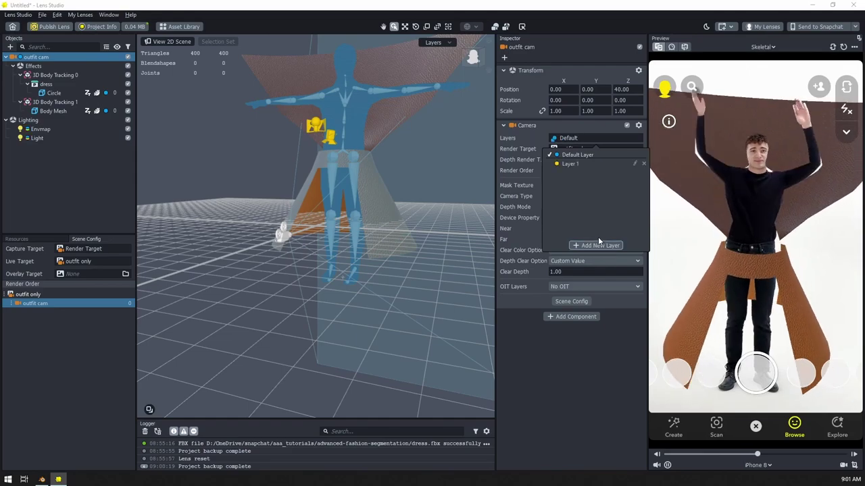
click(579, 155)
click(577, 165)
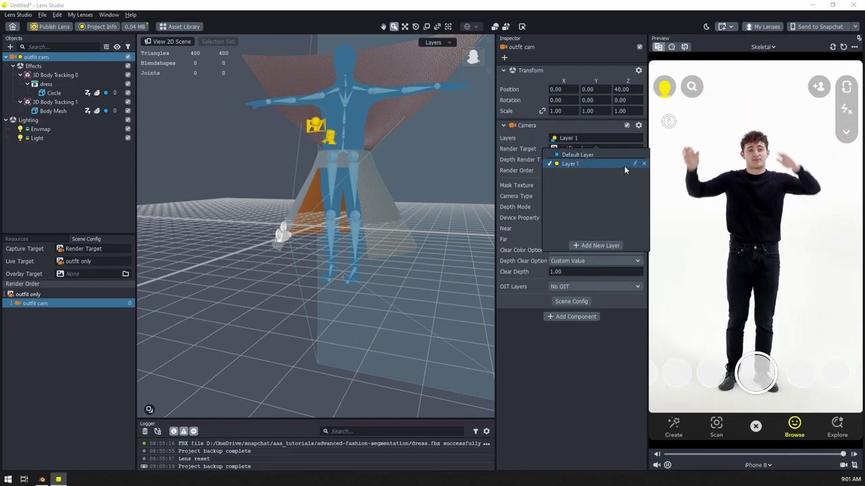
click(635, 163)
text(outfit layer)
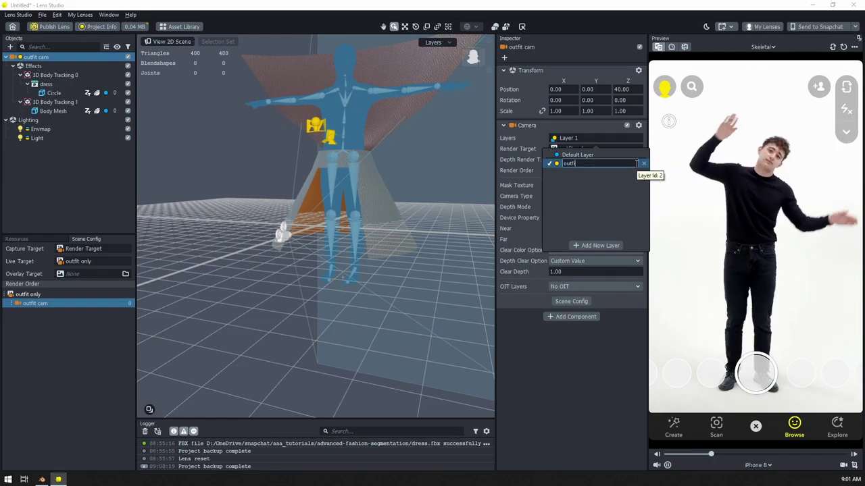
key(Return)
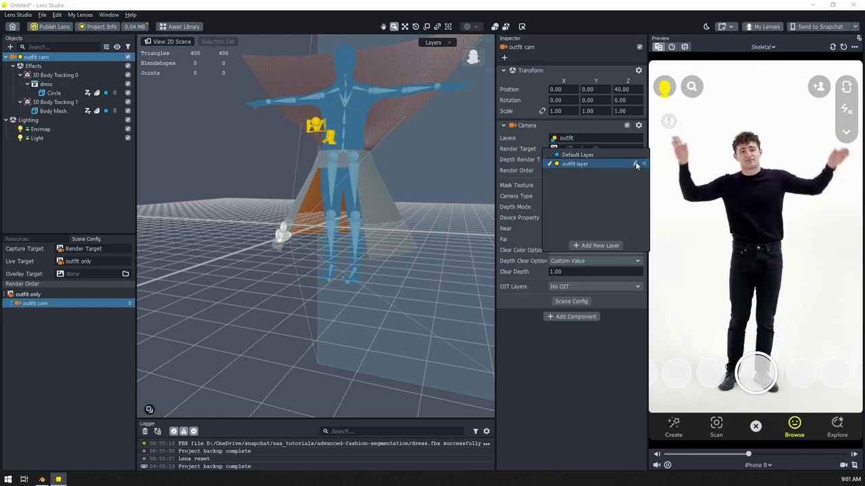
click(623, 376)
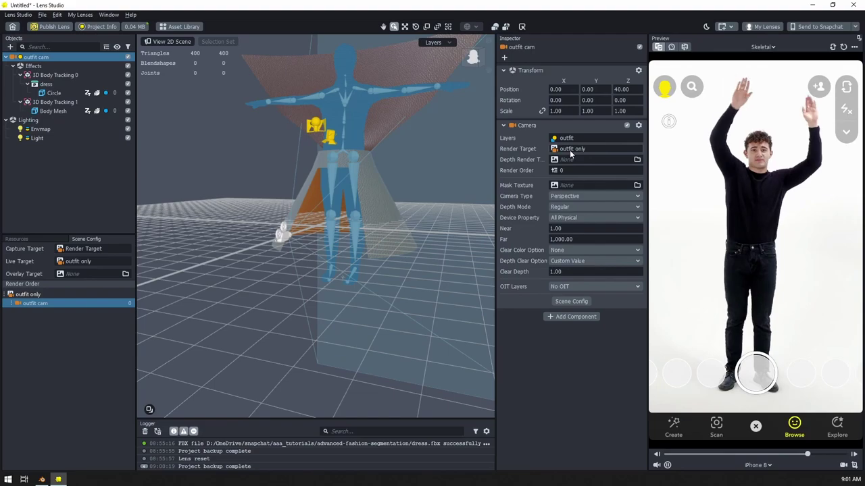
Move the dress's Circle mesh from the default layer to outfit layer.
click(54, 92)
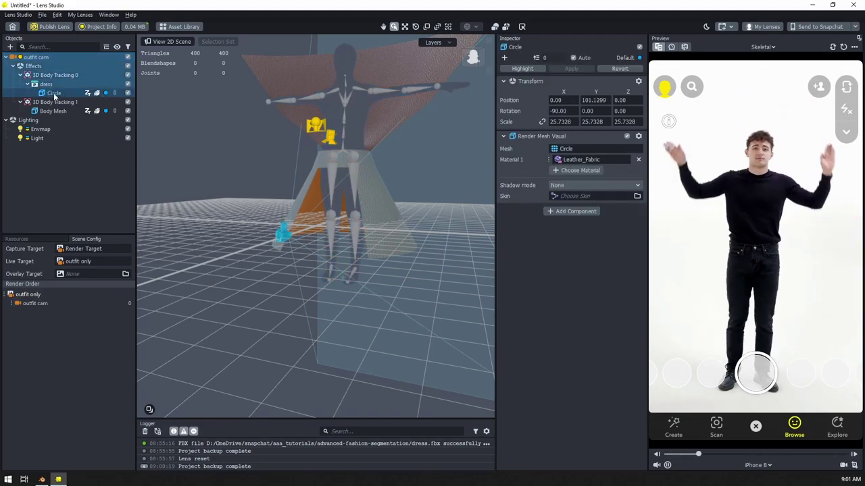
click(623, 58)
click(604, 83)
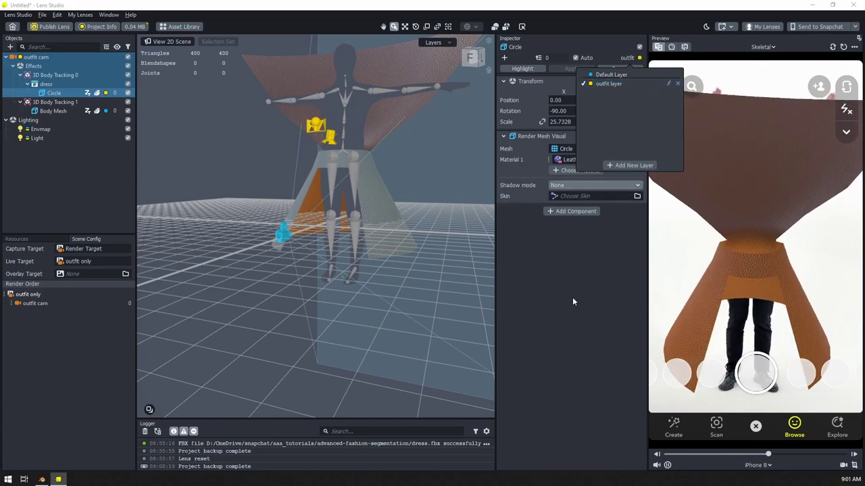
click(818, 164)
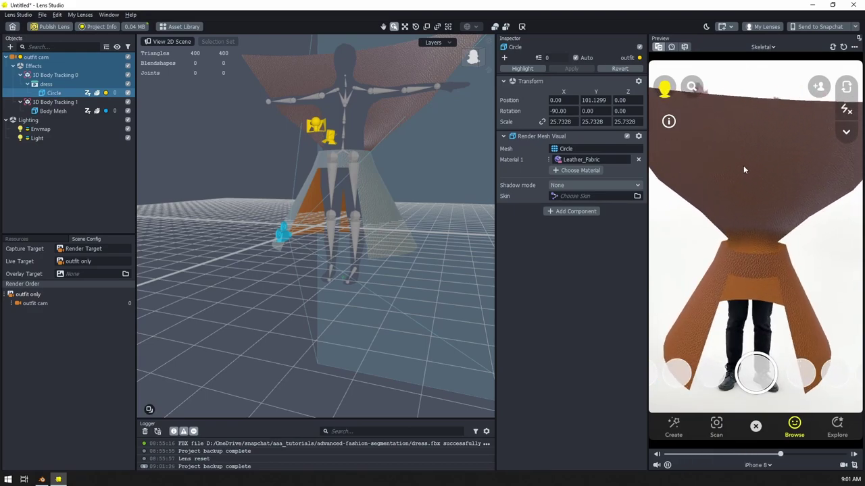
Add a second Camera object to the scene.
click(17, 239)
right_click(38, 153)
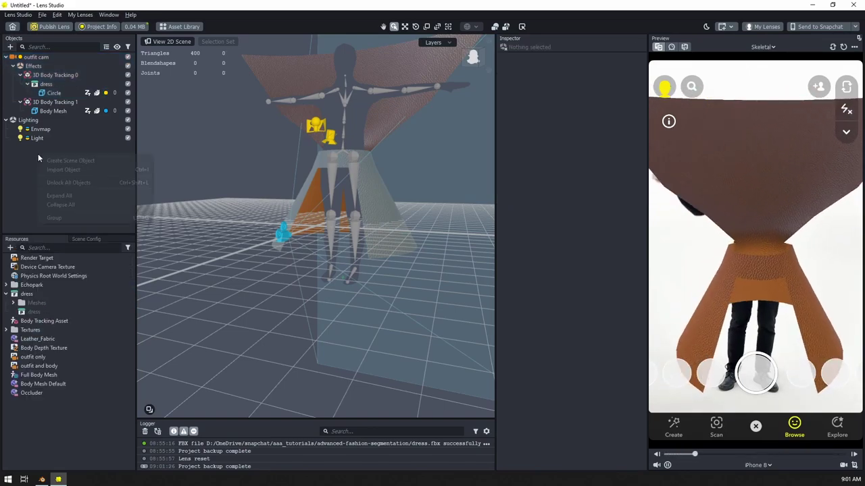
click(22, 154)
right_click(34, 153)
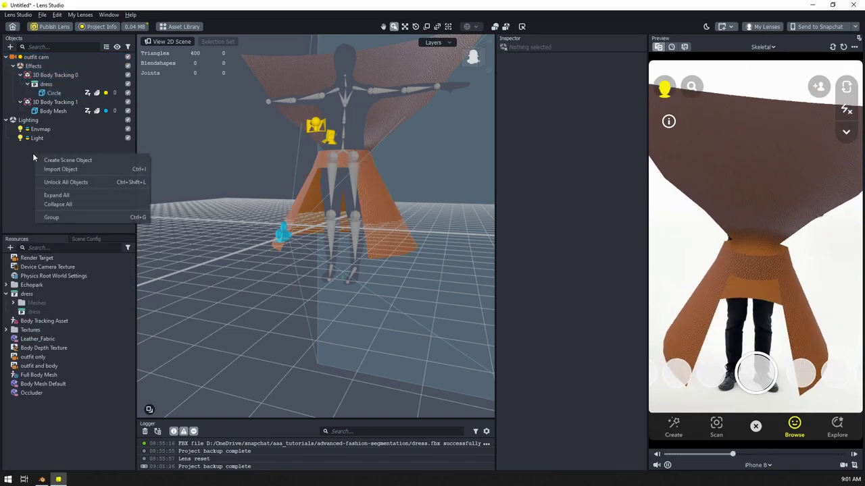
click(10, 47)
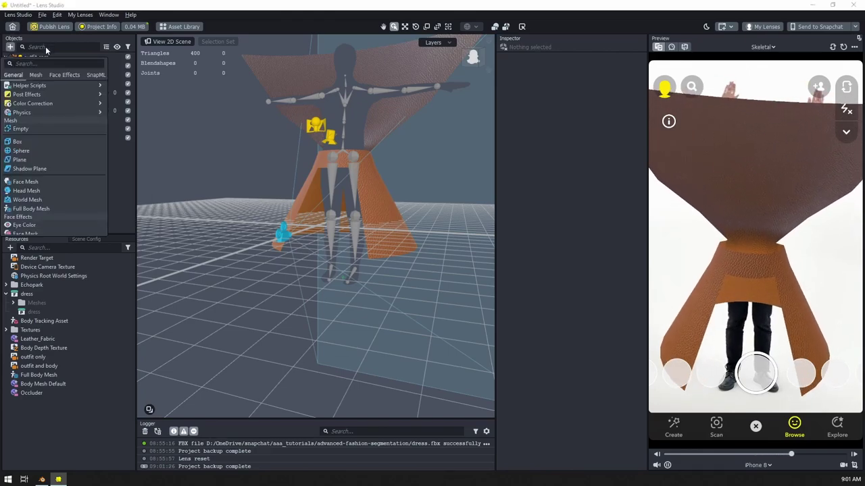
scroll(30, 100, up, 5)
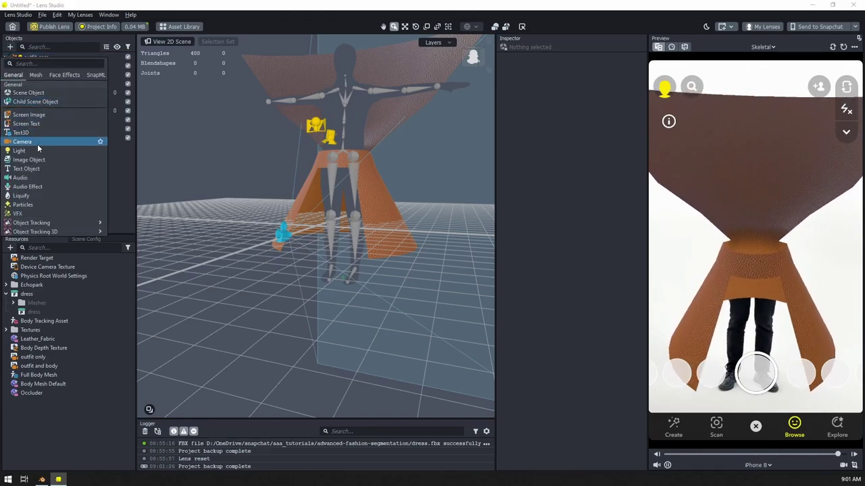
click(38, 144)
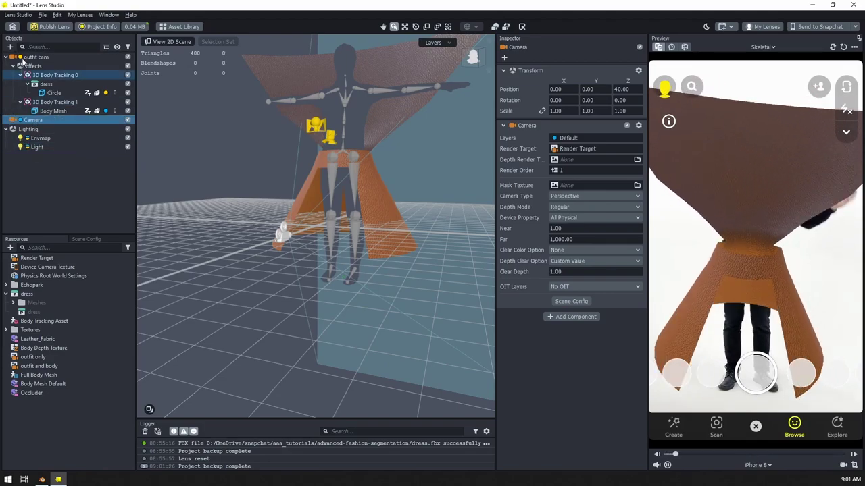
Rename the new Camera object as "outfit body cam".
right_click(35, 127)
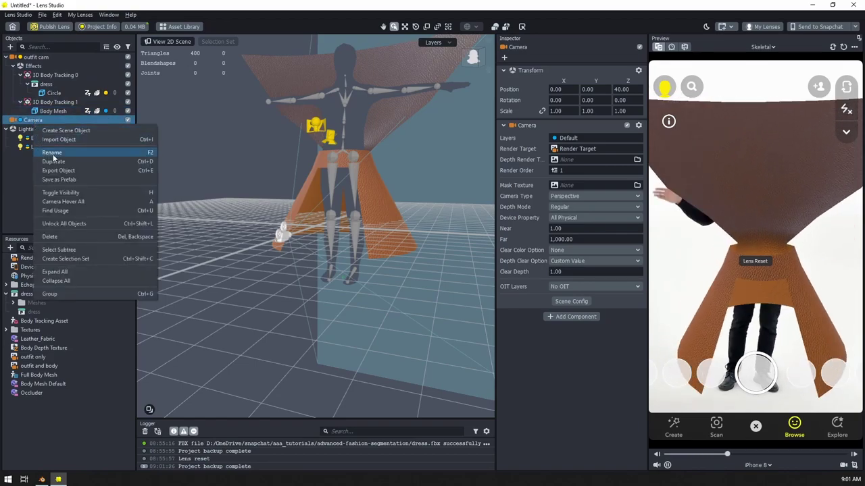
click(53, 154)
text(outfit body cam)
key(Return)
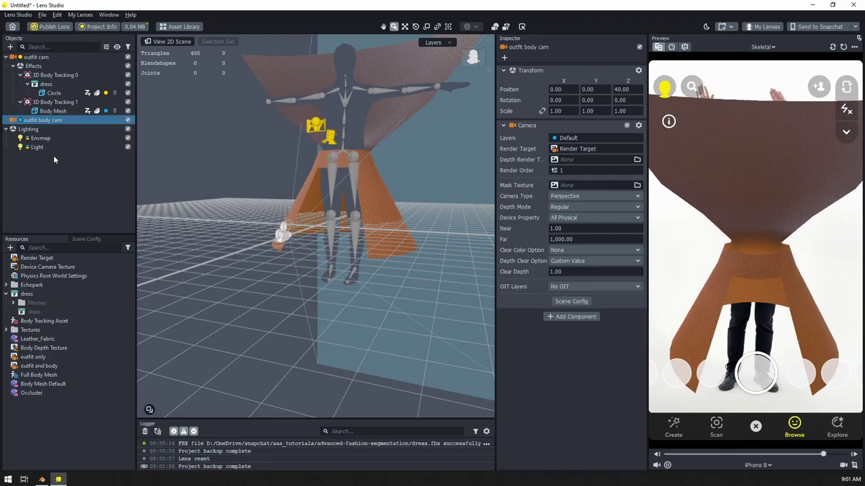
Set outfit body cam's render target and the scene configuration's live target to outfit and body.
click(575, 151)
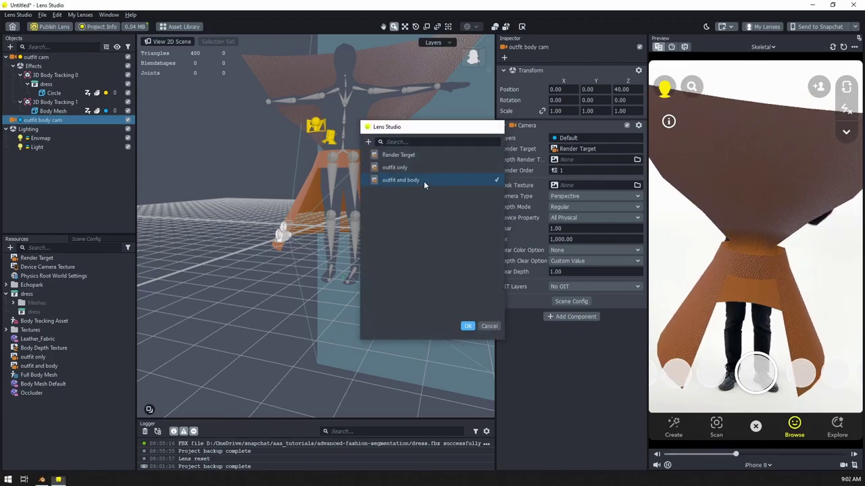
double_click(423, 181)
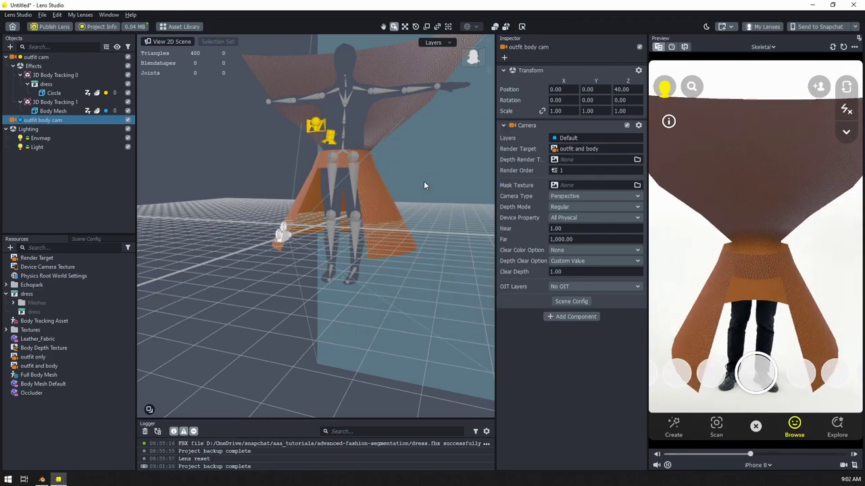
click(86, 238)
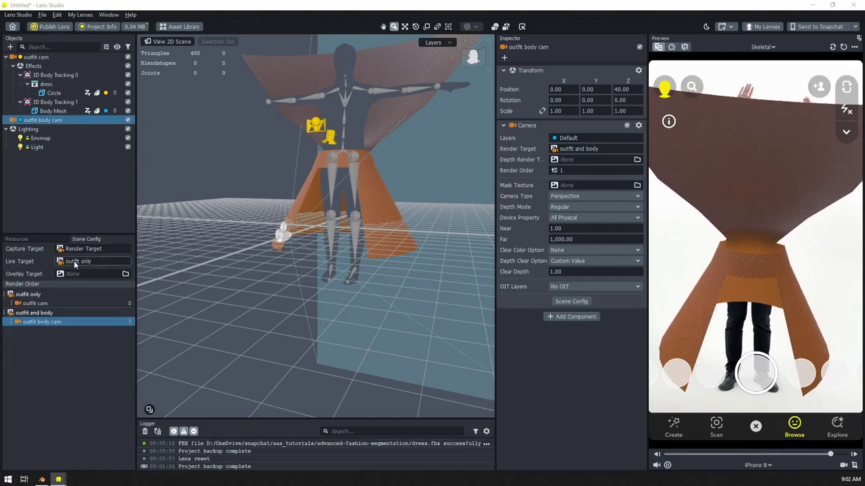
click(76, 262)
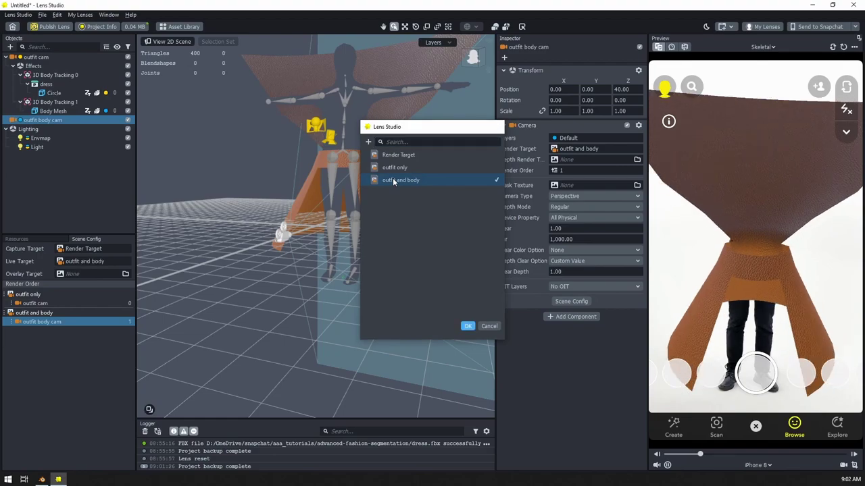
double_click(392, 179)
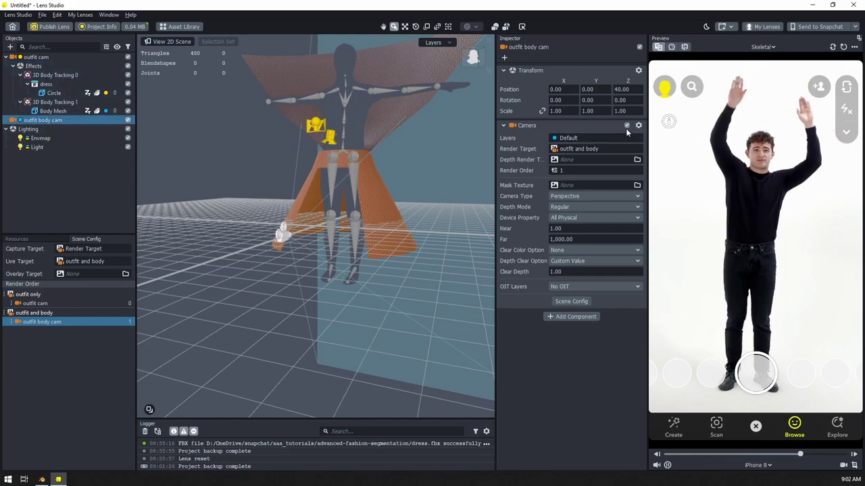
Create a layer named "body layer" and have outfit body cam render only outfit layer and body layer.
click(571, 138)
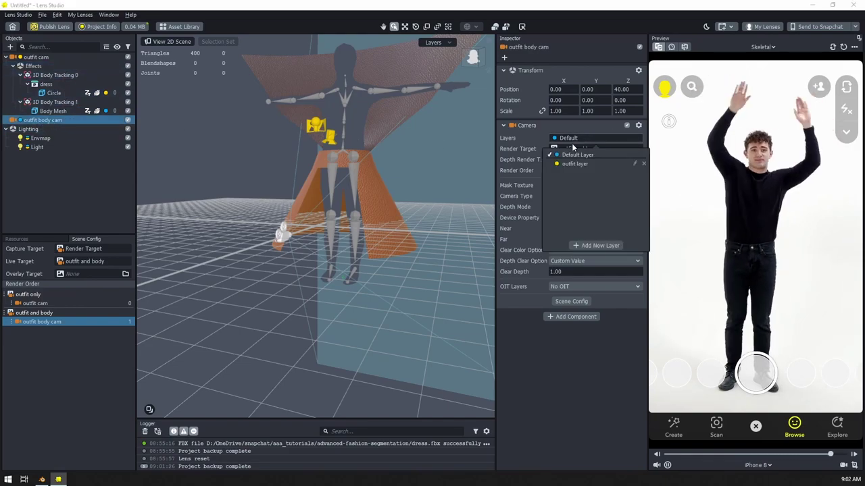
click(592, 244)
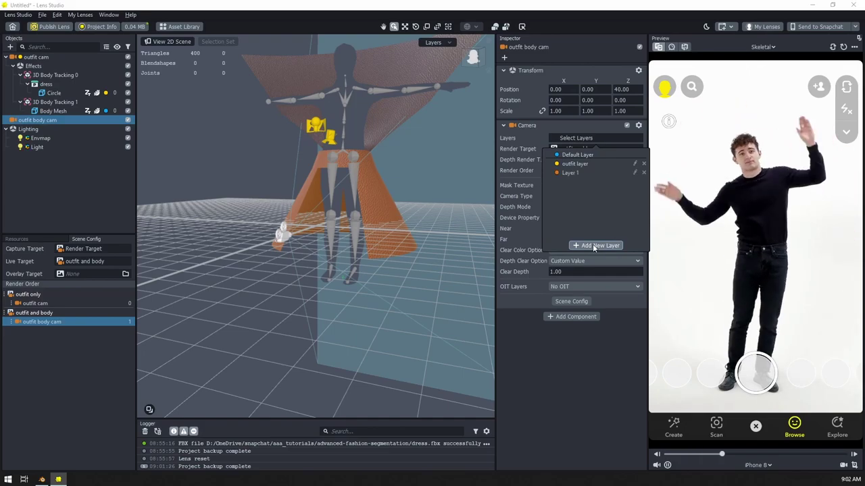
click(634, 172)
text(body)
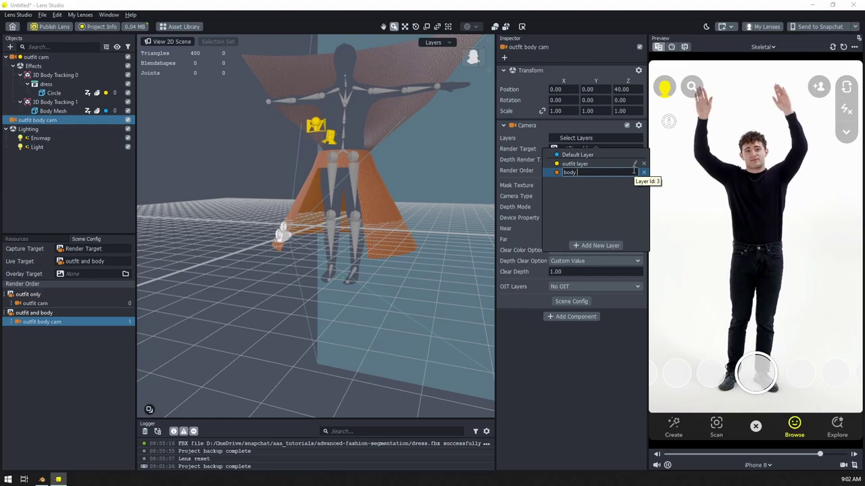
text( layer)
key(Return)
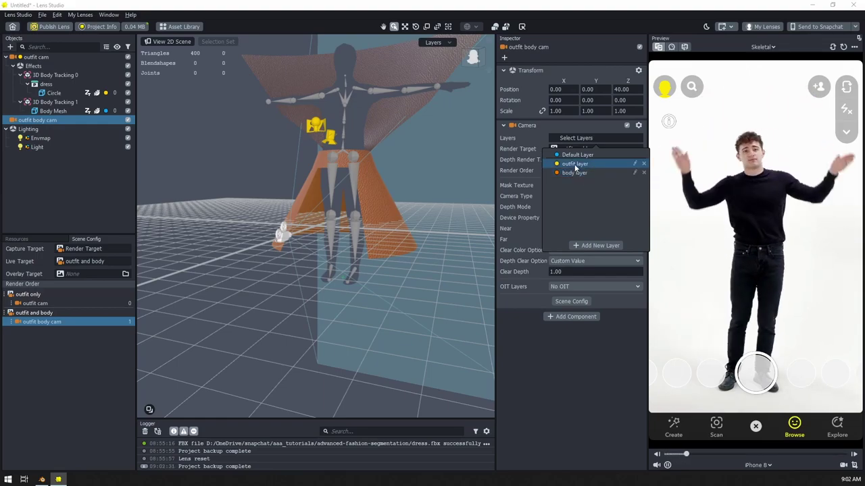
click(575, 165)
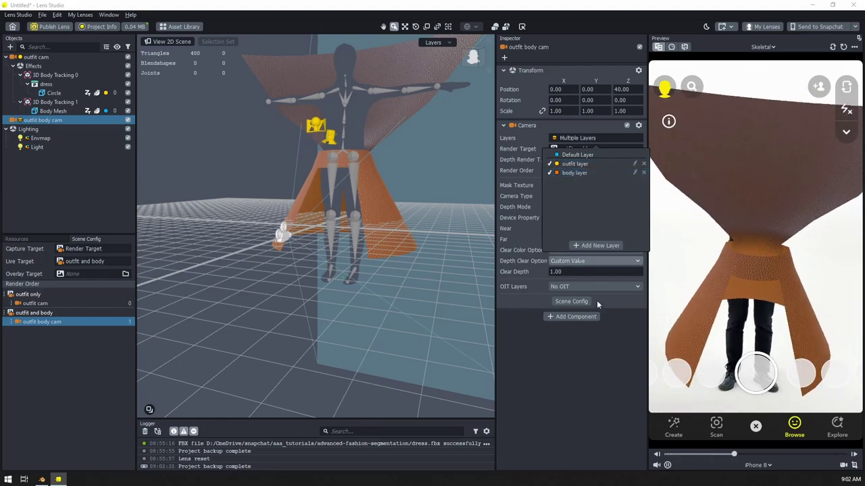
click(573, 365)
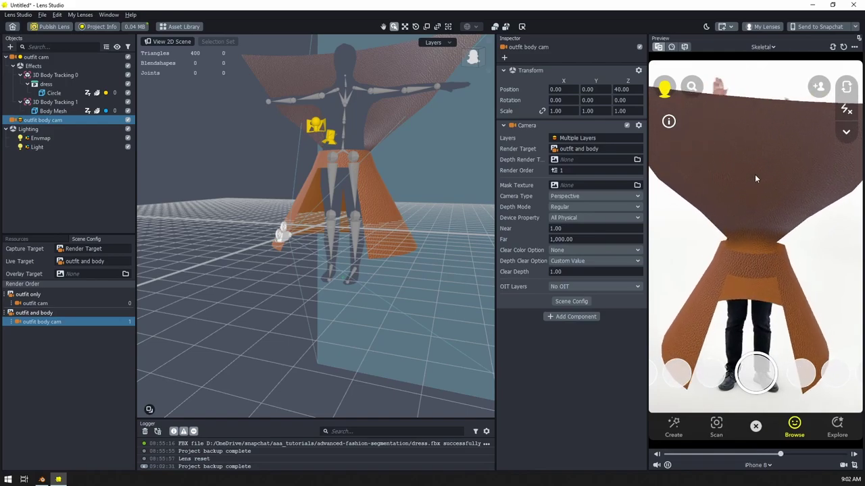
Assign the Body Mesh object to body layer instead of the default layer.
click(49, 112)
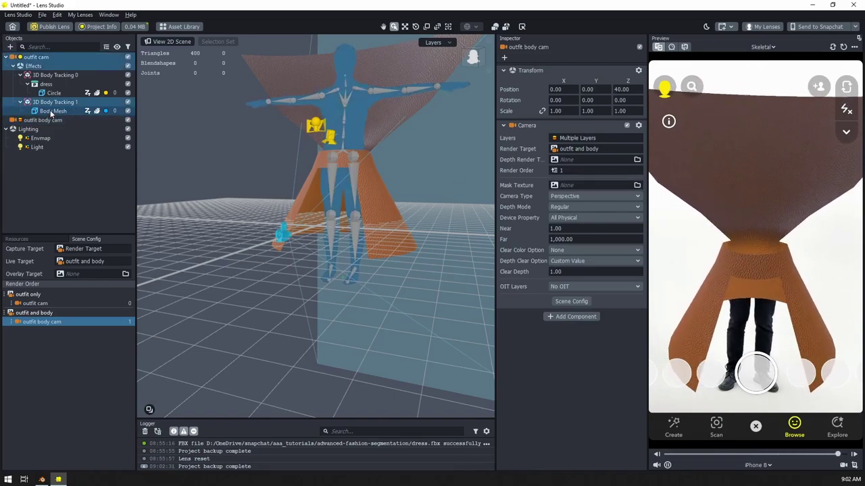
click(630, 60)
click(610, 94)
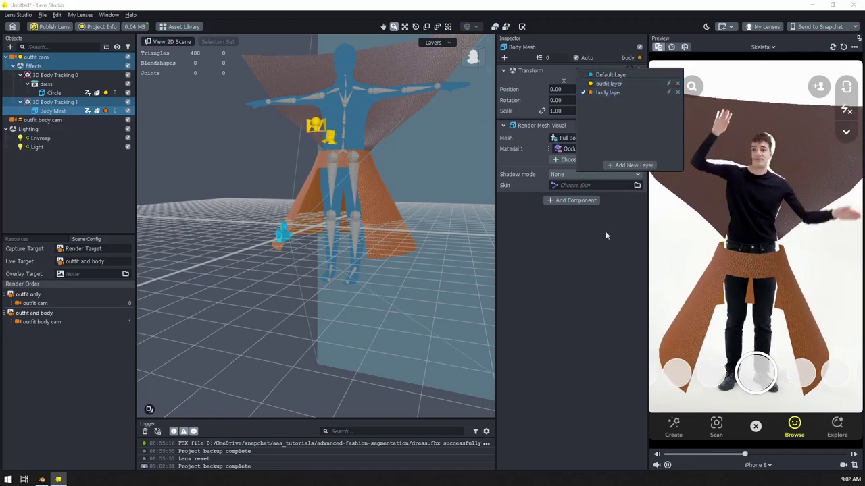
click(591, 271)
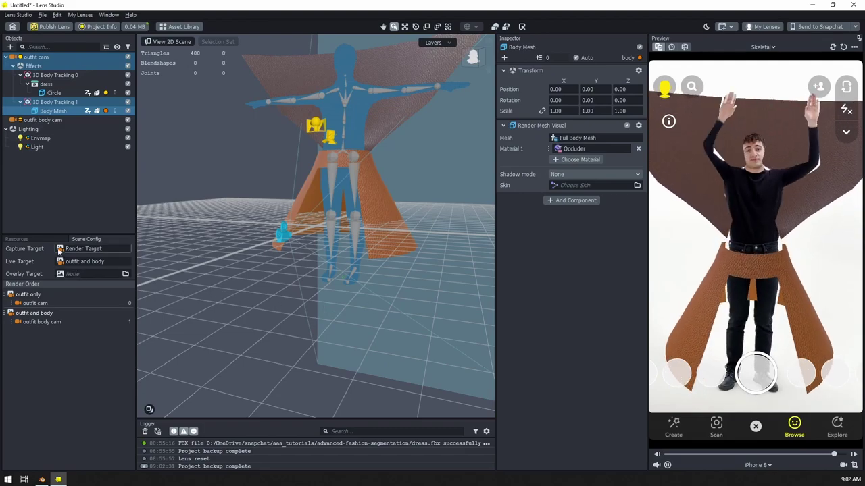
Add an Unlit material to the resources and assign it to the Body Mesh in place of Occluder.
click(16, 239)
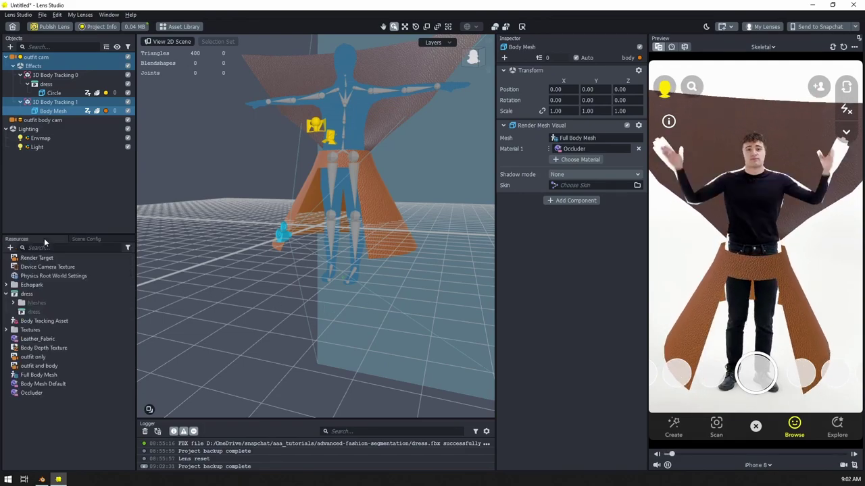
click(11, 249)
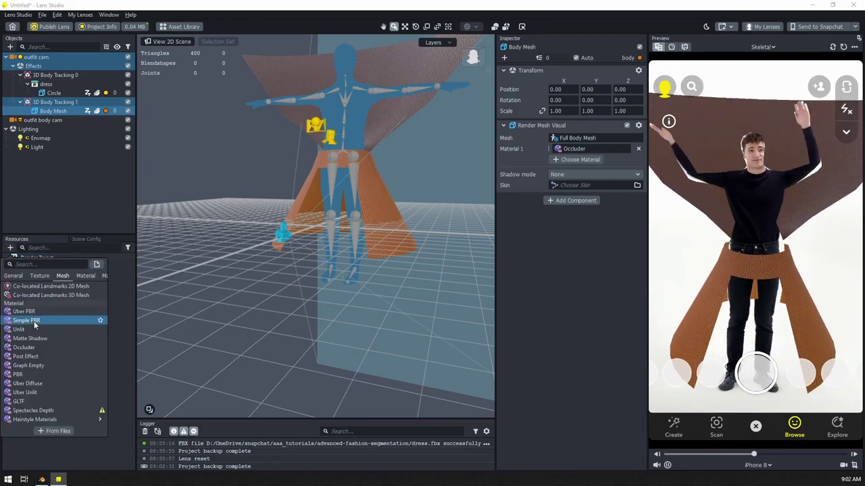
click(49, 365)
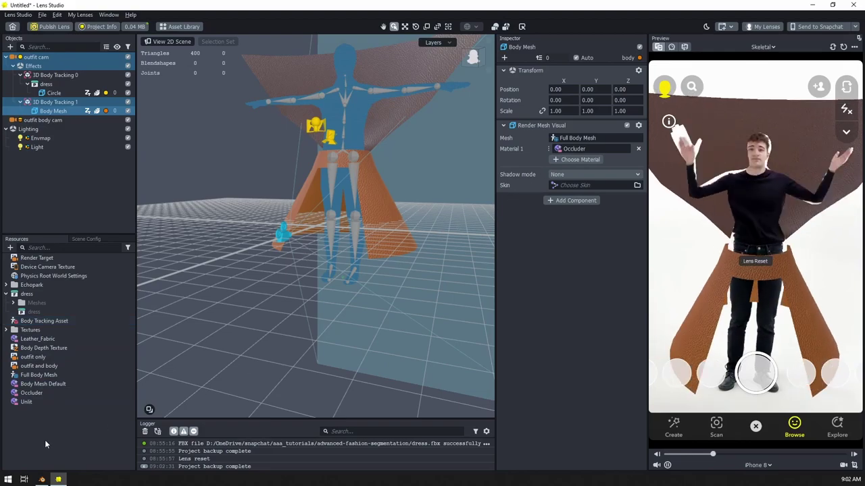
drag(552, 167, 573, 149)
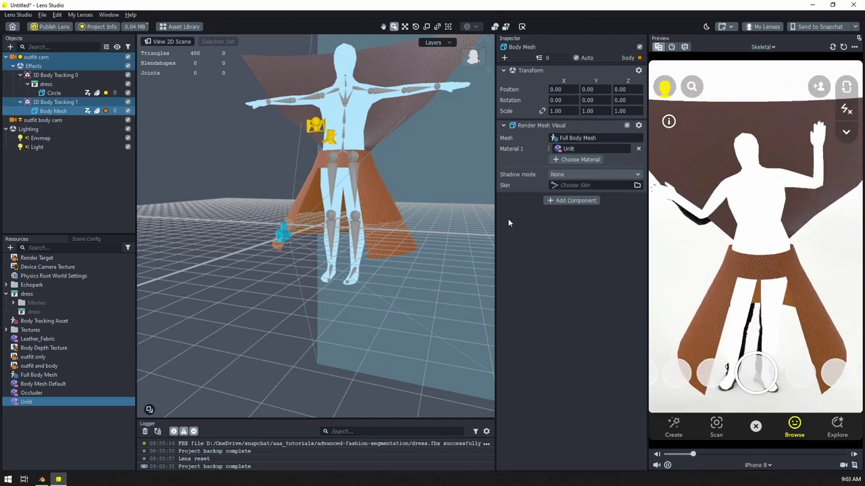
Set outfit body cam's clear color option to Color.
click(40, 120)
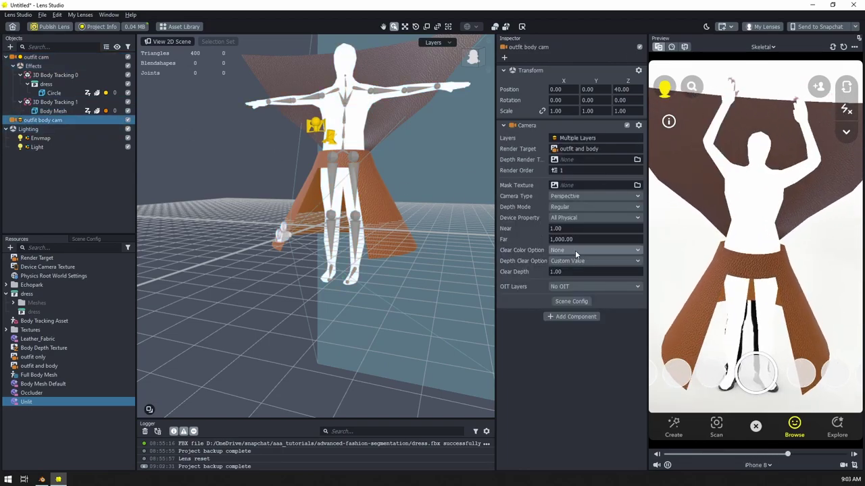
click(558, 251)
click(576, 272)
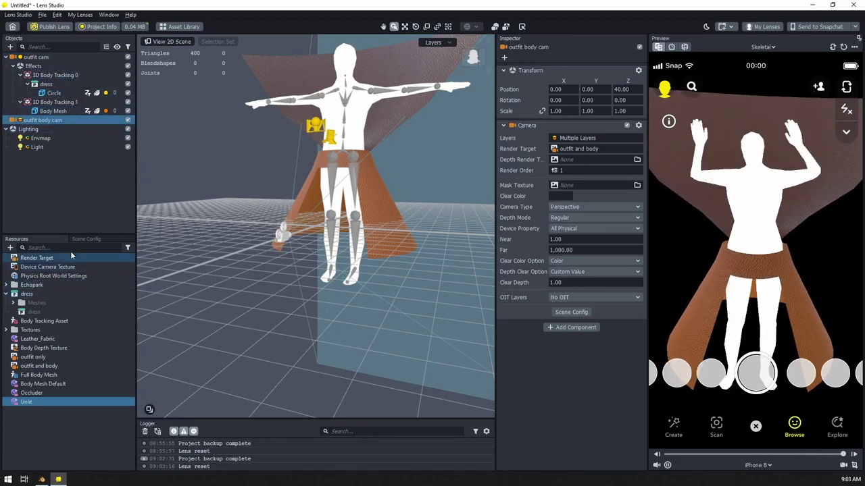
Preview outfit only as the scene configuration's live target and switch it back to outfit and body.
click(86, 240)
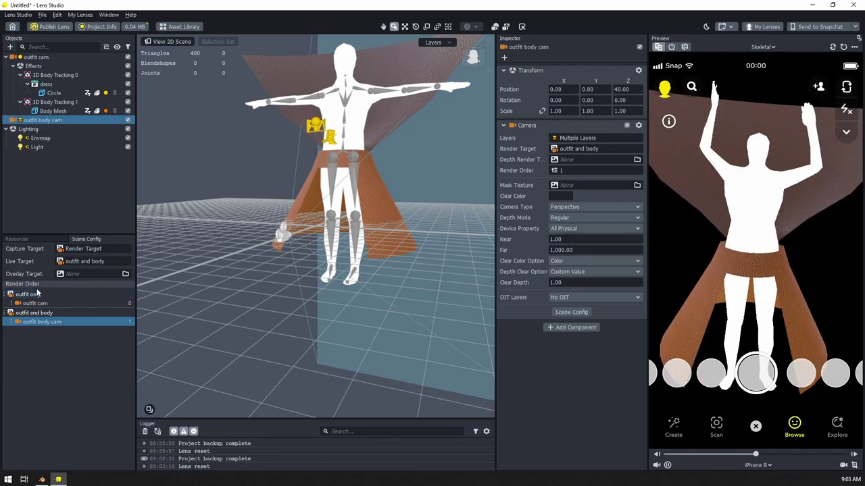
click(87, 261)
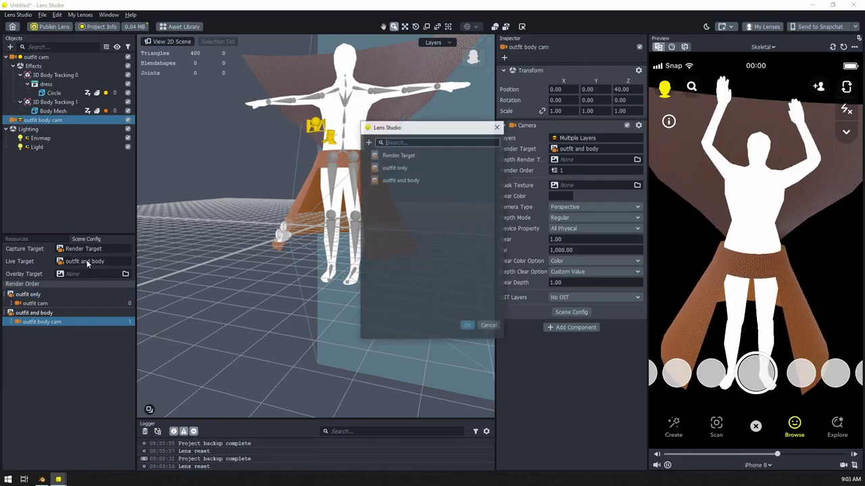
double_click(405, 169)
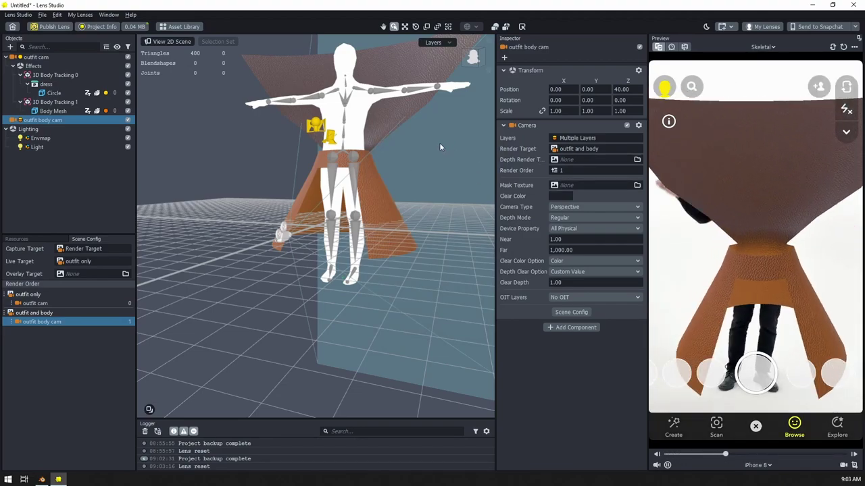
click(76, 274)
double_click(400, 179)
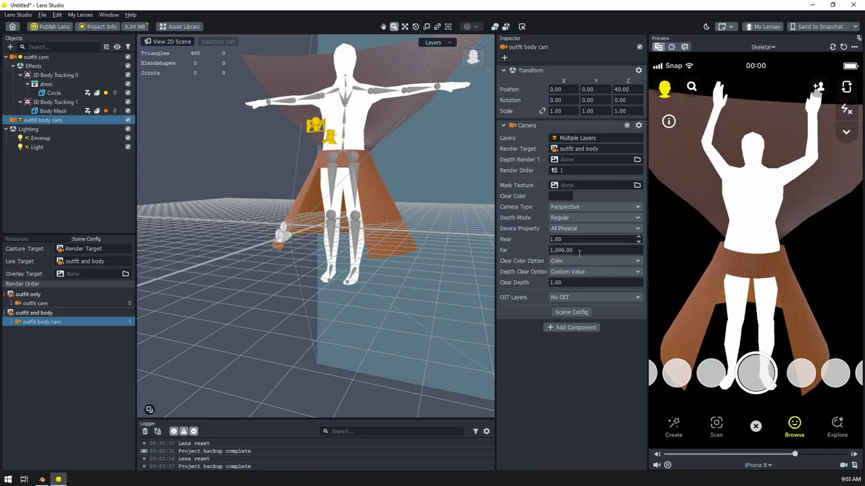
Add a Screen Image with its own orthographic camera to the scene.
click(57, 168)
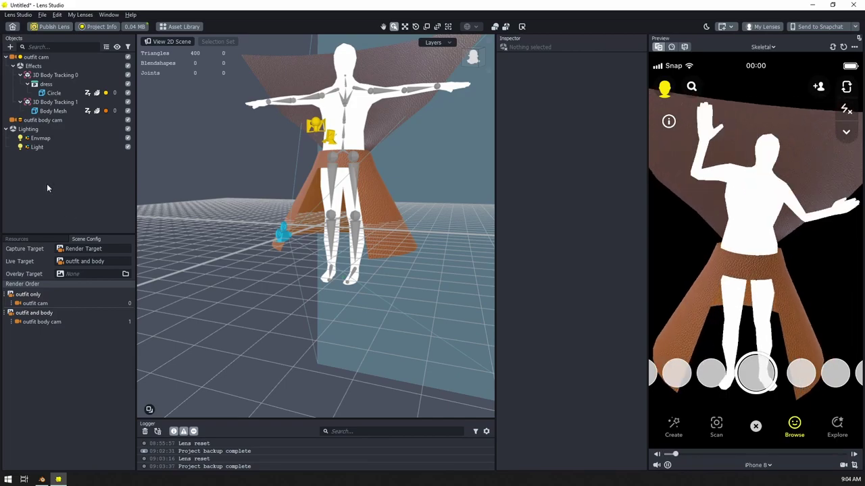
click(17, 239)
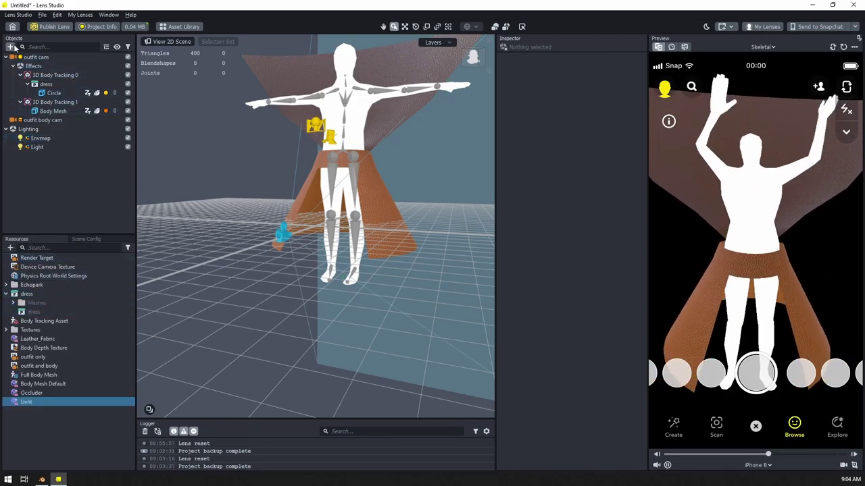
click(11, 46)
click(36, 115)
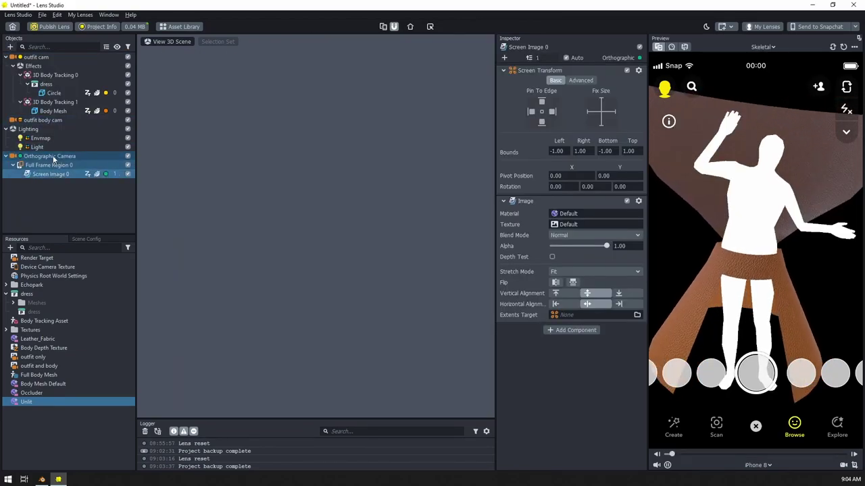
Set the scene configuration's live target to Render Target.
click(86, 240)
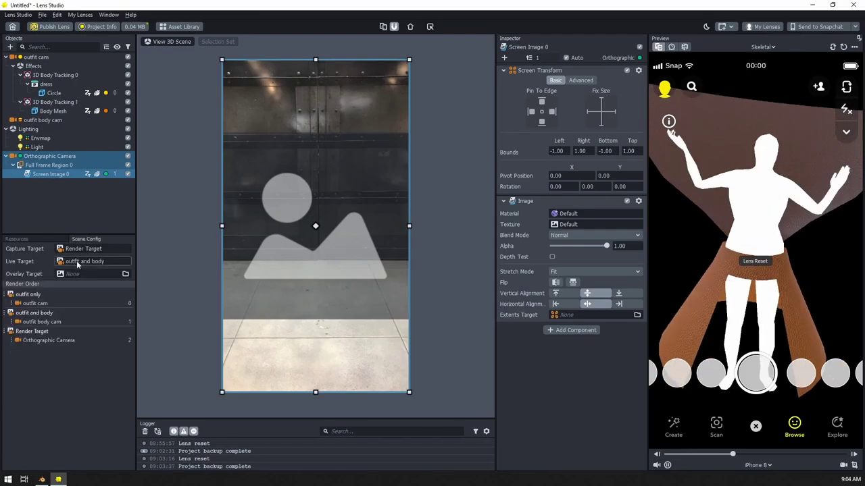
click(85, 262)
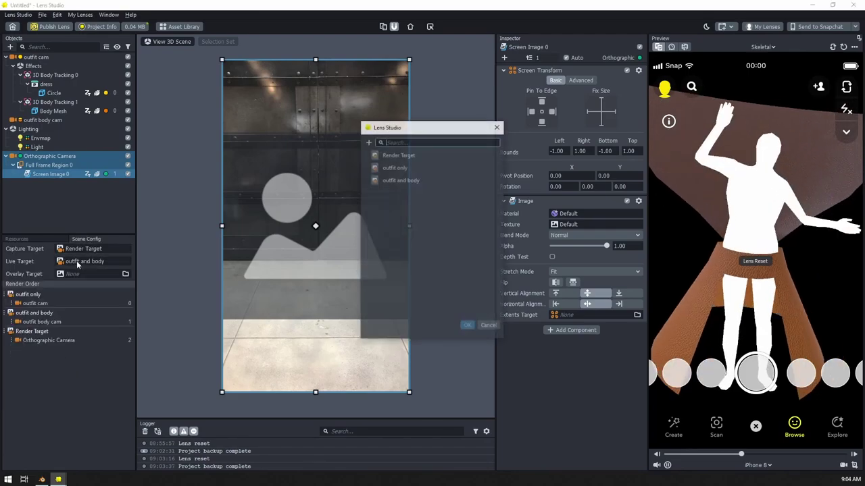
double_click(404, 156)
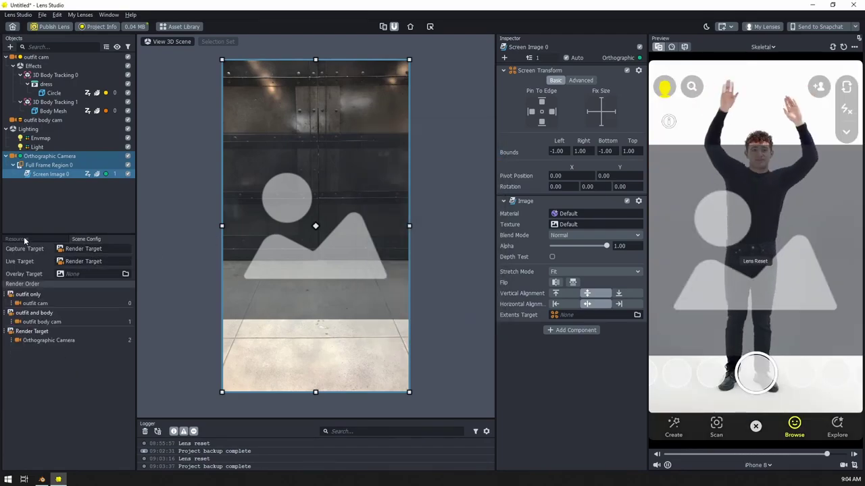
click(25, 239)
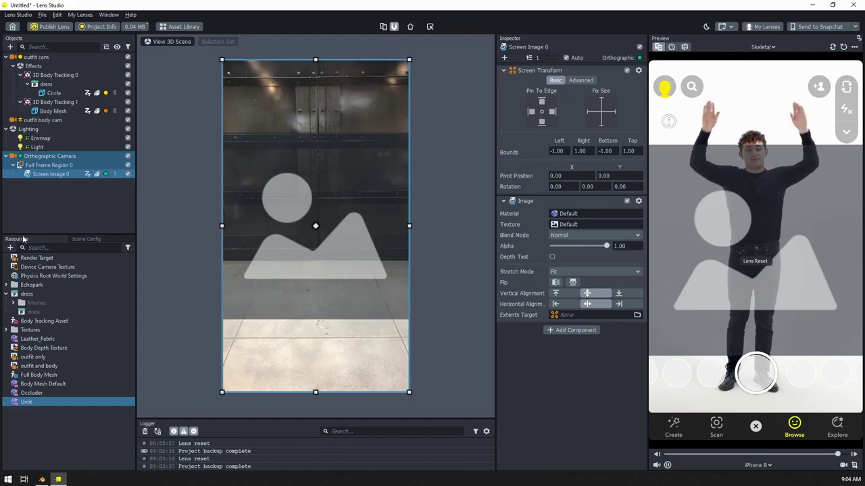
Rename the screen image to "composite" and set its stretch mode to Stretch.
right_click(53, 174)
click(82, 206)
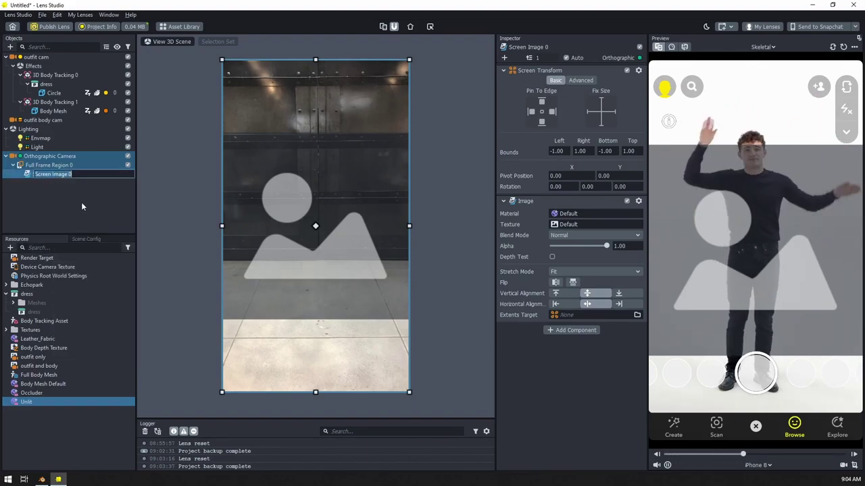
text(composite)
key(Return)
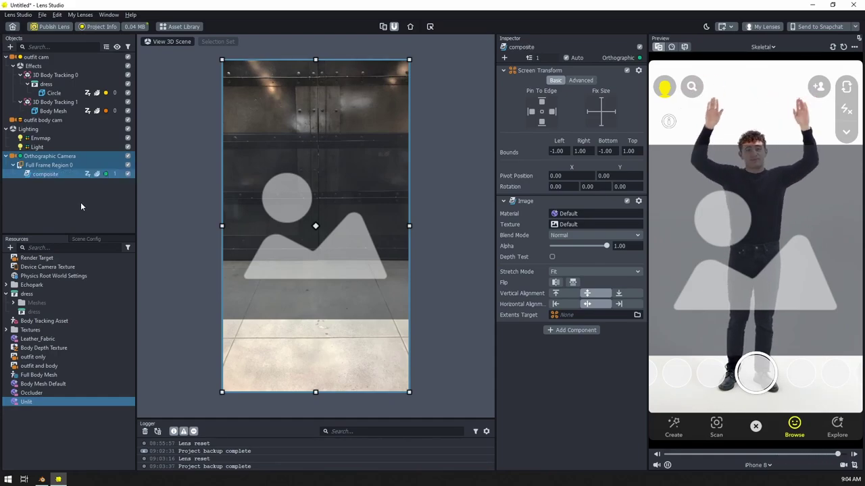
click(594, 271)
click(570, 308)
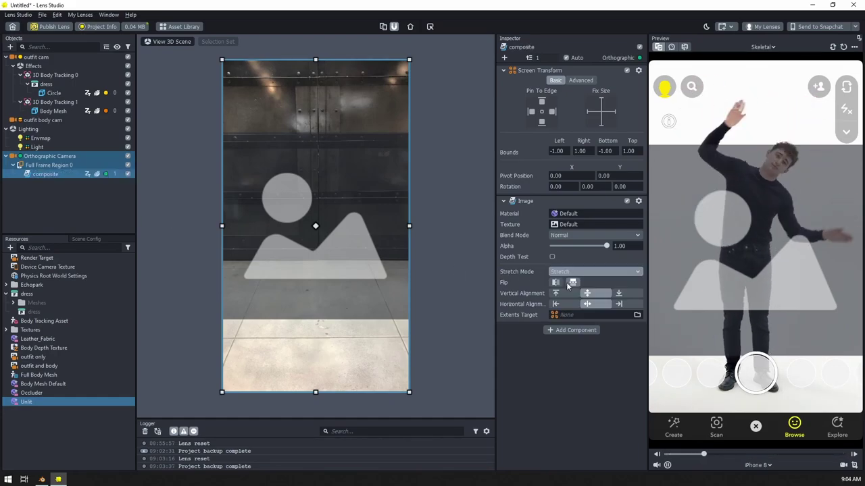
Create a Graph Empty material named "composite material" and assign it to the composite screen image.
click(10, 248)
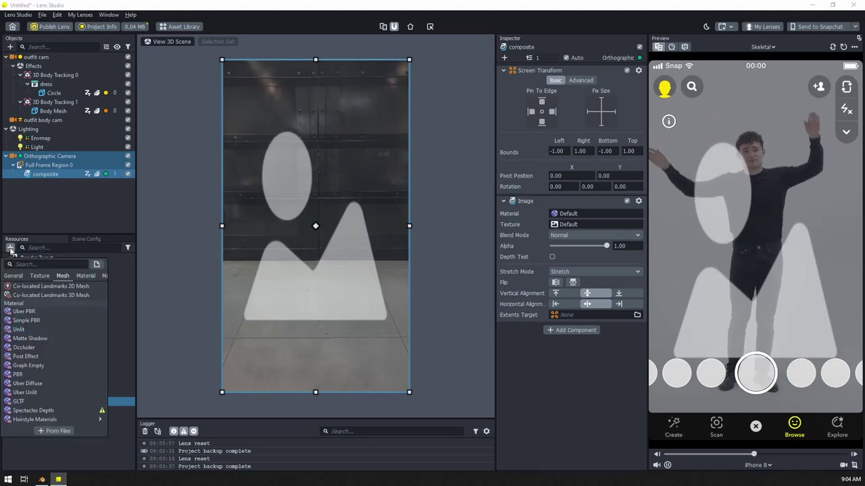
click(39, 330)
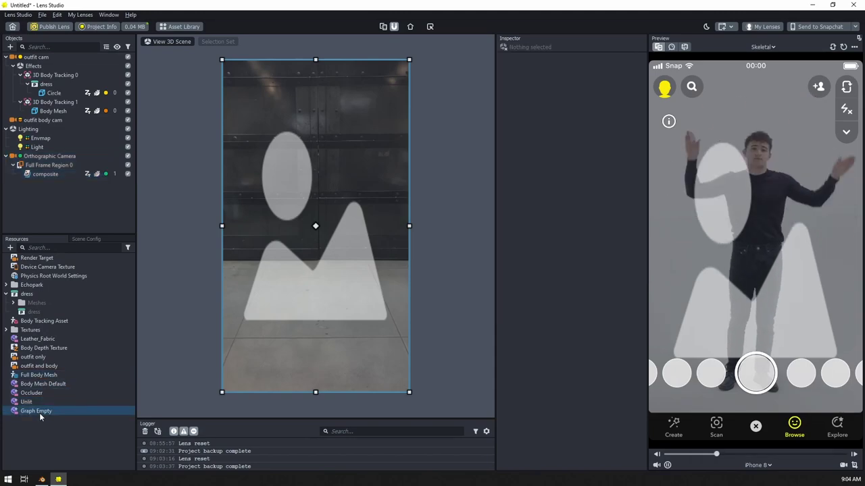
right_click(39, 412)
click(84, 316)
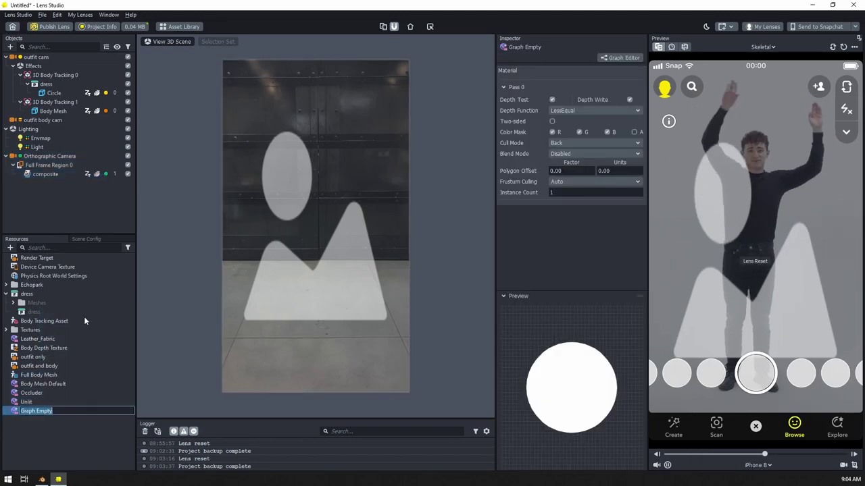
text(composite ma)
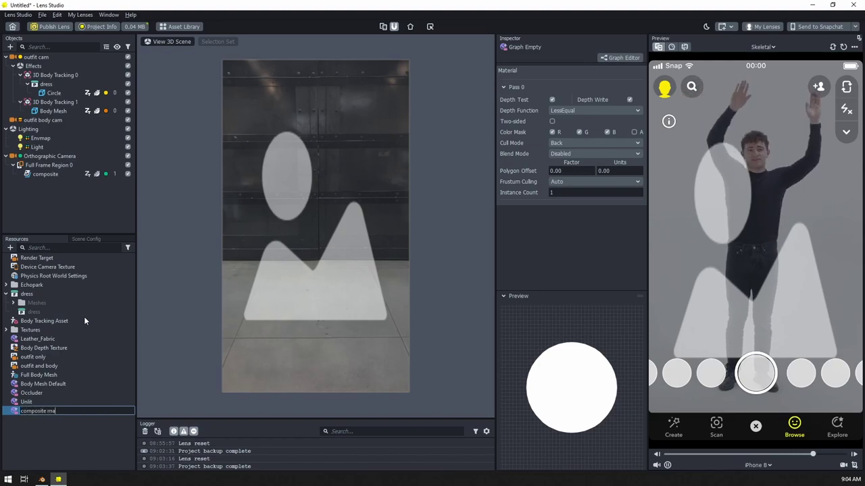
text(terial)
key(Return)
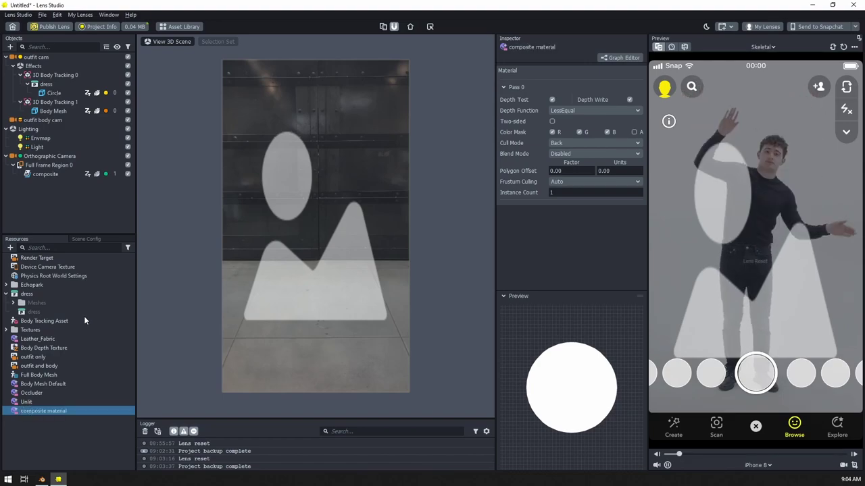
click(47, 175)
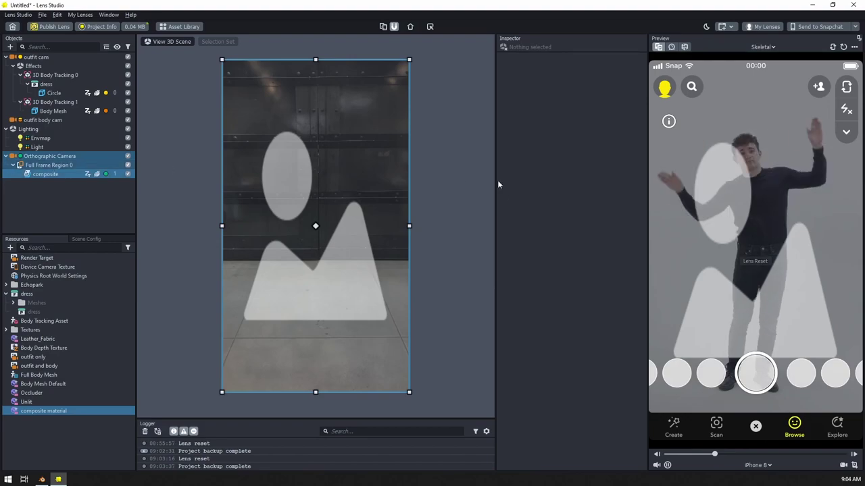
drag(47, 411, 575, 218)
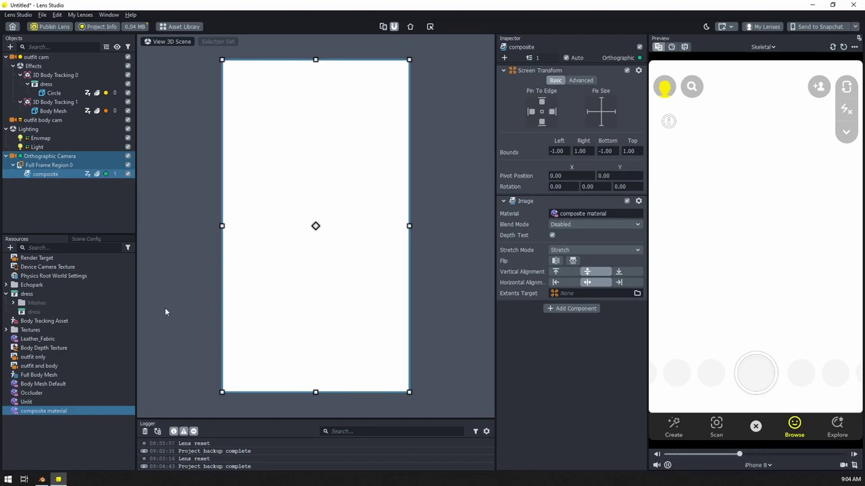
Add a Body segmentation texture to the resources.
click(10, 248)
scroll(49, 352, down, 10)
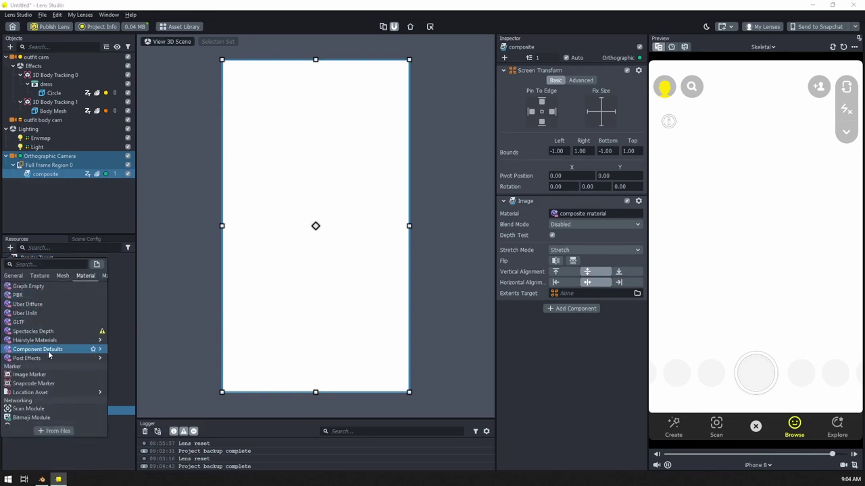
scroll(48, 335, down, 3)
scroll(50, 335, up, 12)
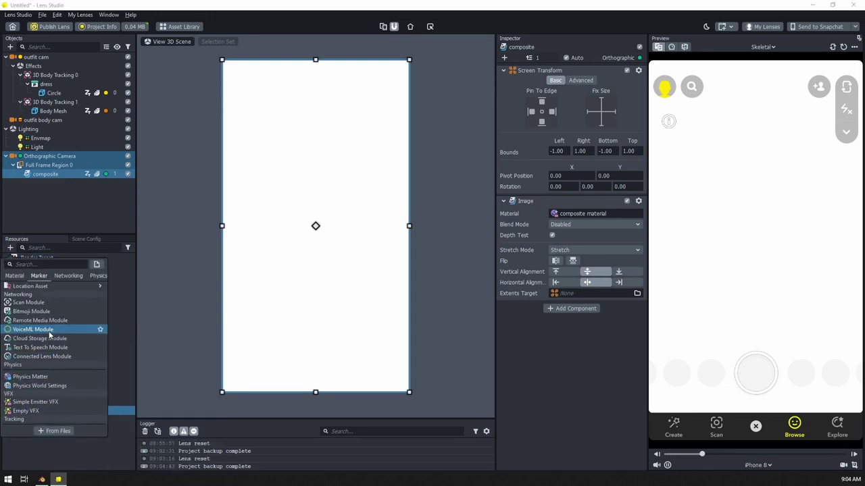
scroll(49, 334, up, 8)
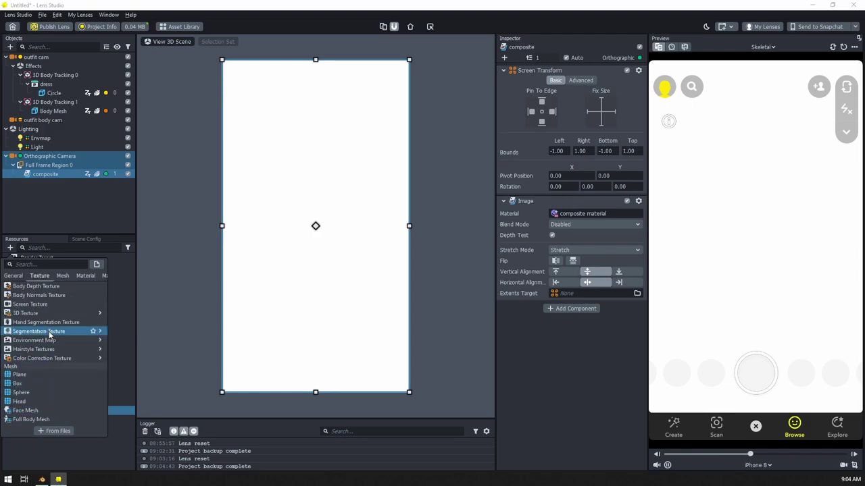
mouse_move(90, 363)
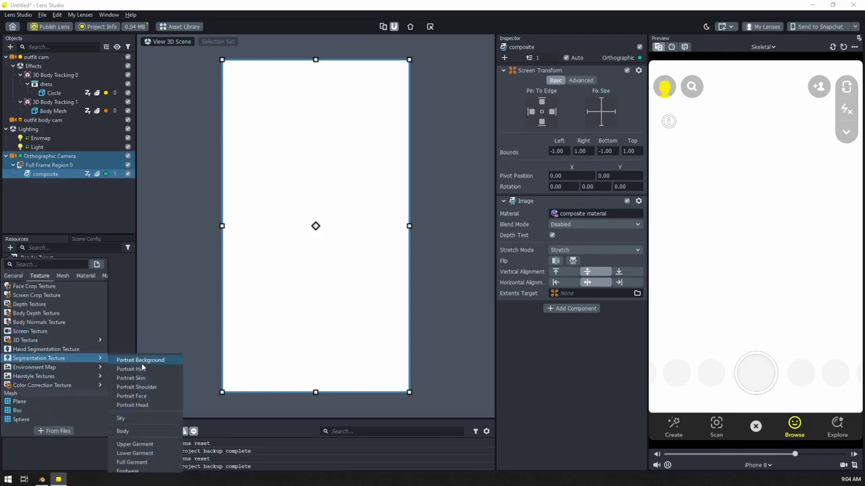
click(137, 435)
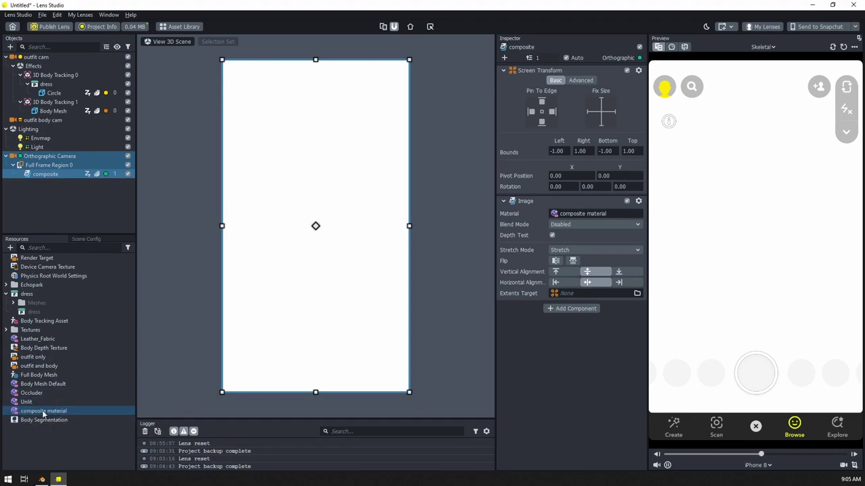
Open composite material in the graph editor and widen the node graph area beside the previews.
drag(53, 412, 443, 257)
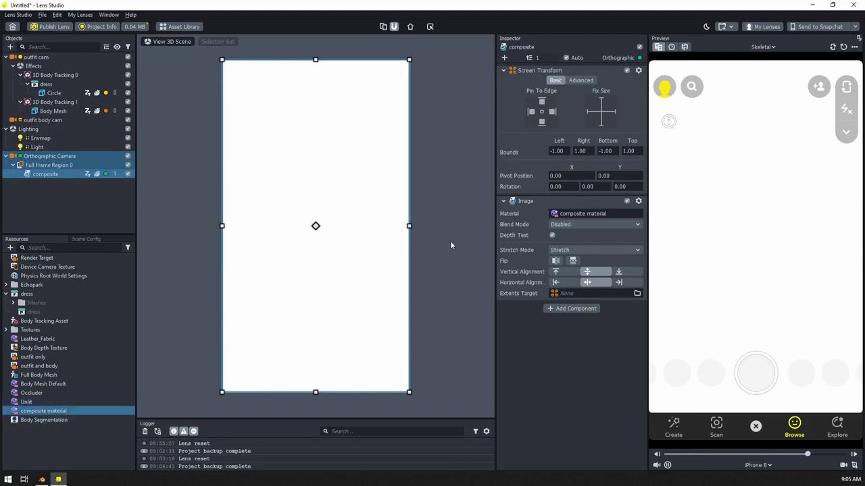
click(31, 411)
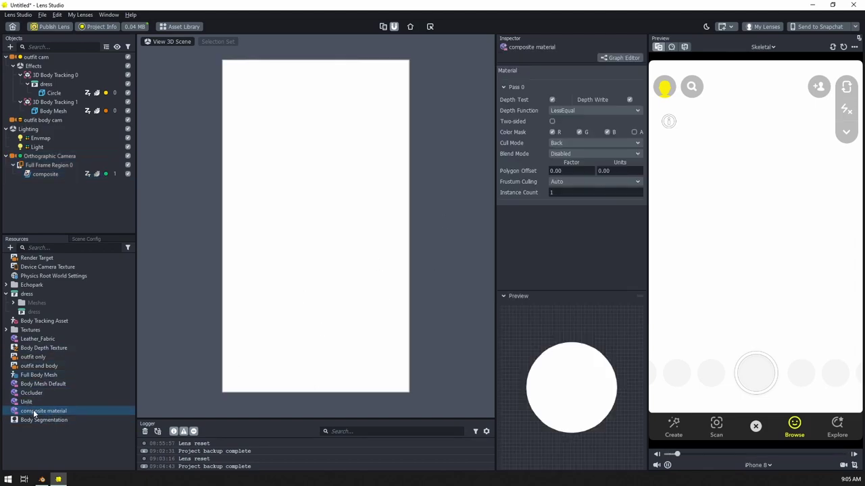
click(617, 58)
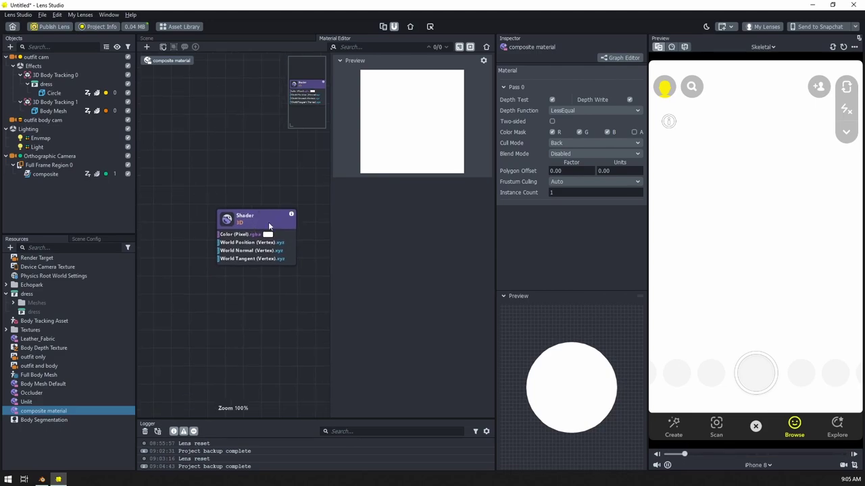
drag(647, 234, 703, 234)
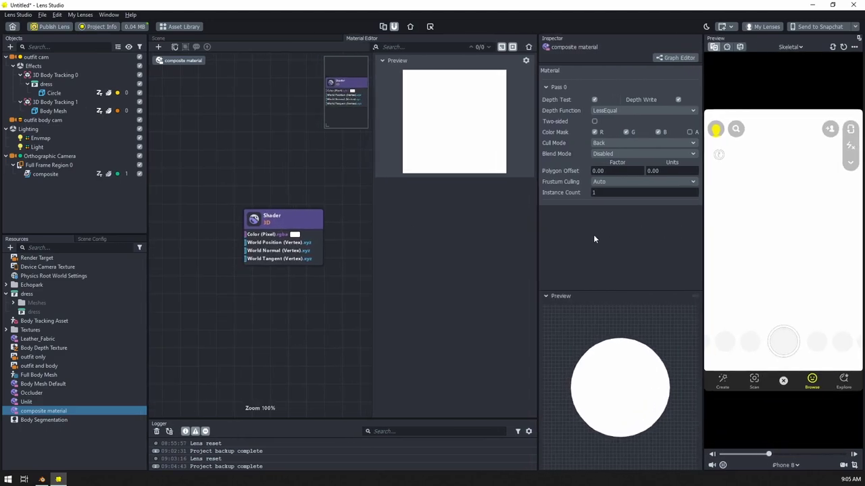
drag(374, 238, 423, 236)
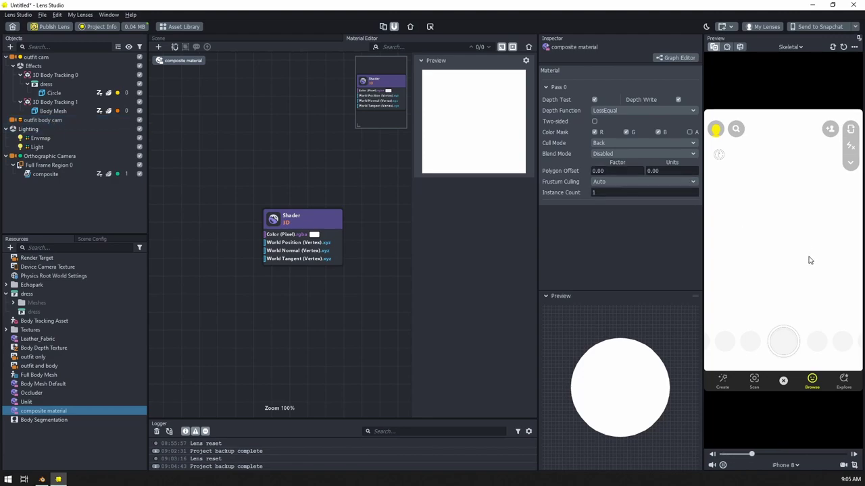
key(f)
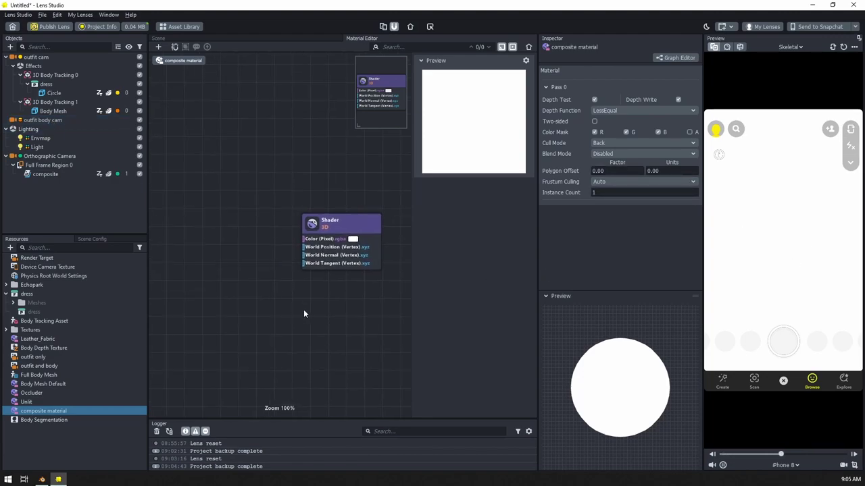
Add a Texture 2D Parameter node titled "Base" to the composite material graph and place it above and left of the Shader node.
right_click(173, 177)
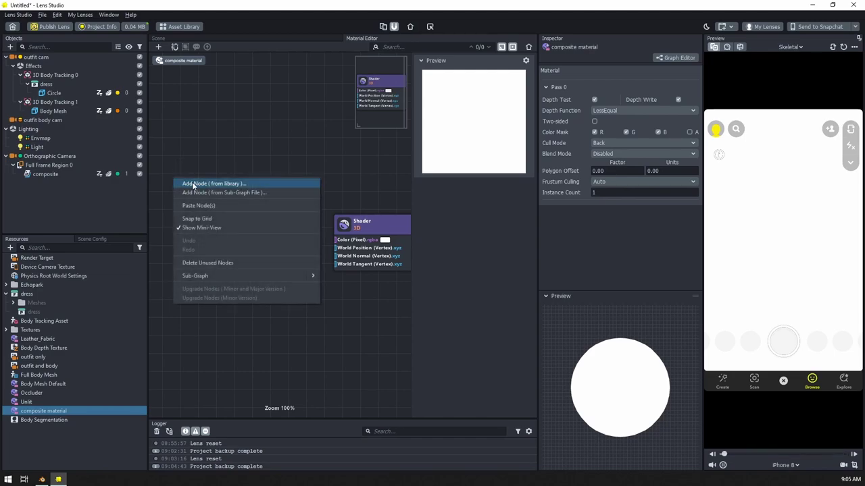
click(191, 181)
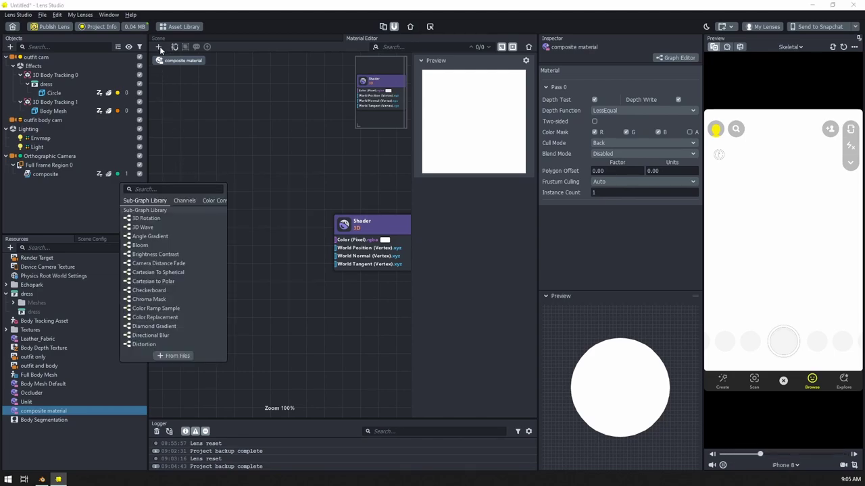
text(texture)
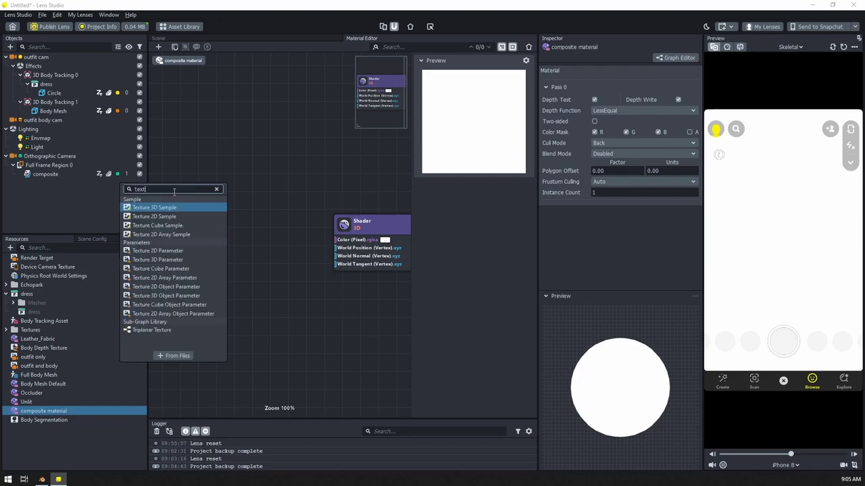
click(165, 251)
drag(212, 191, 206, 150)
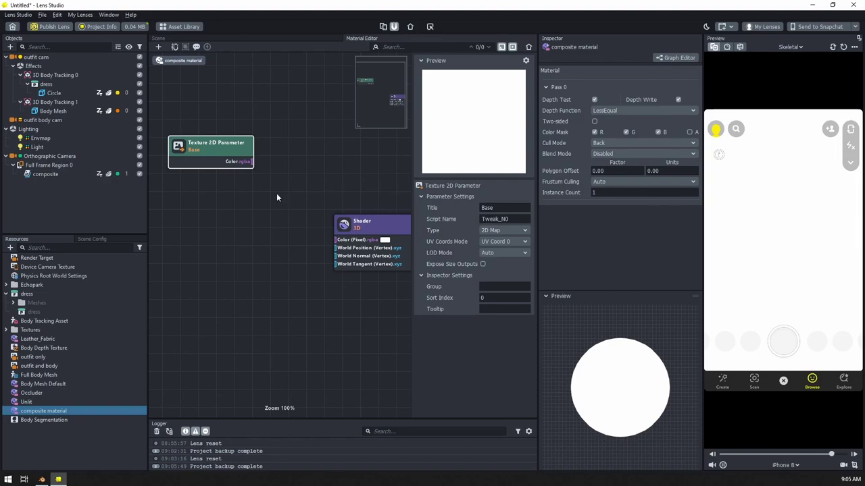
Duplicate the Base texture parameter into two more parameters titled "Outfit" and "Segmentation", stacked beneath it.
drag(214, 148, 215, 197)
key(ctrl+d)
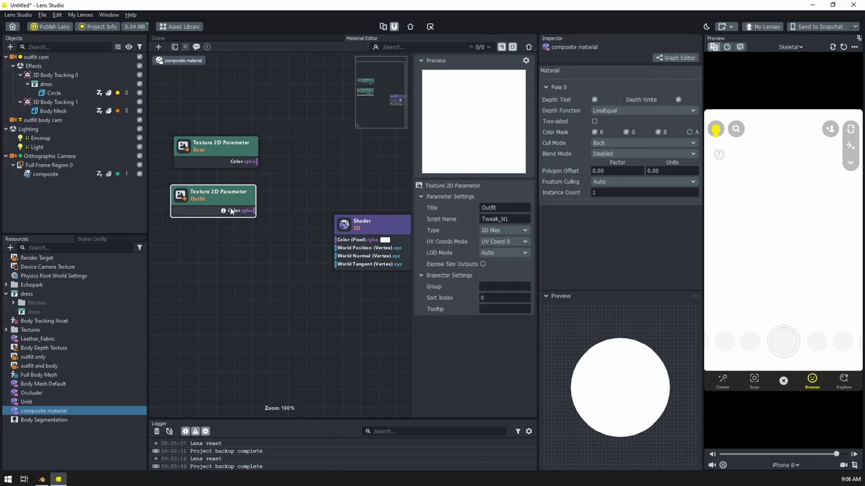
drag(240, 201, 197, 240)
key(ctrl+d)
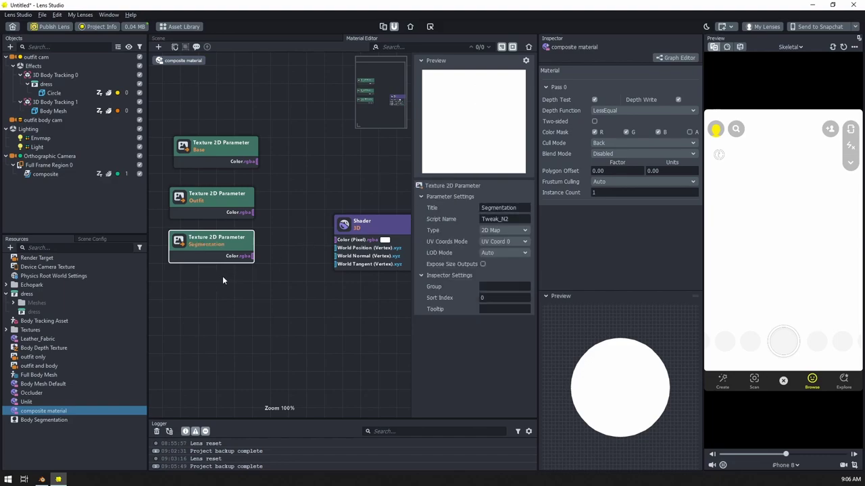
Add a fourth texture parameter titled "Outfit Body", feed it into the Shader's pixel color, and assign it the outfit and body texture.
drag(227, 248, 208, 290)
key(ctrl+d)
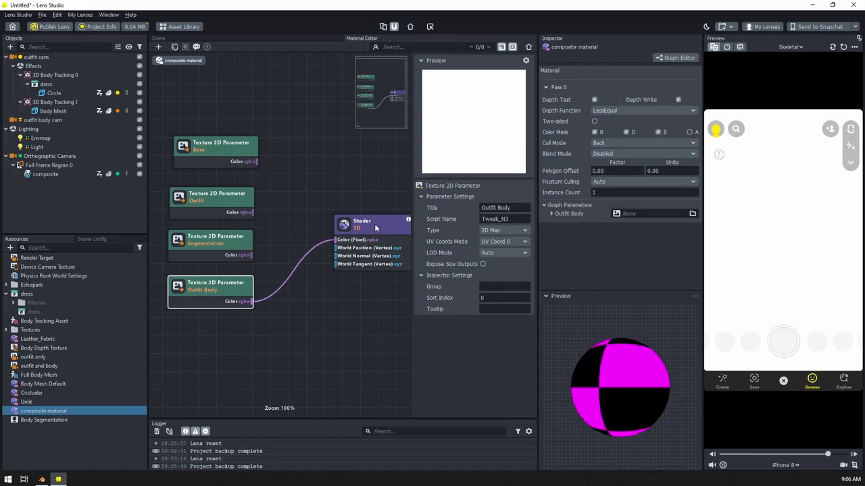
click(631, 214)
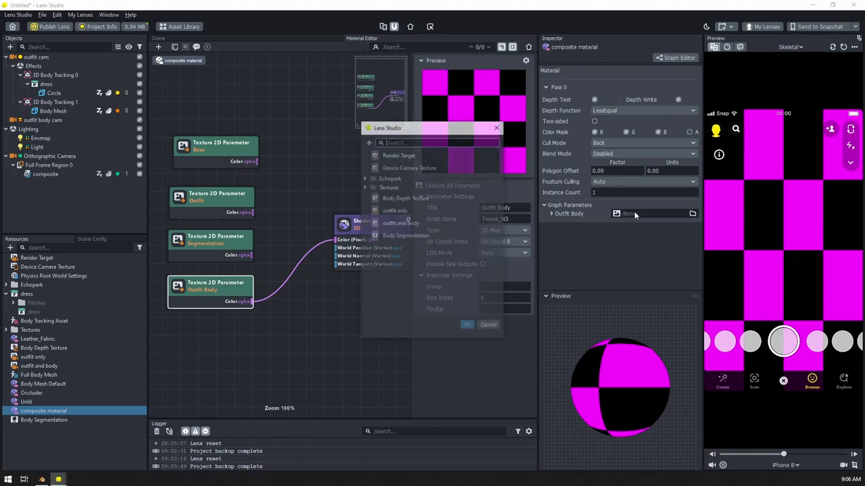
double_click(419, 223)
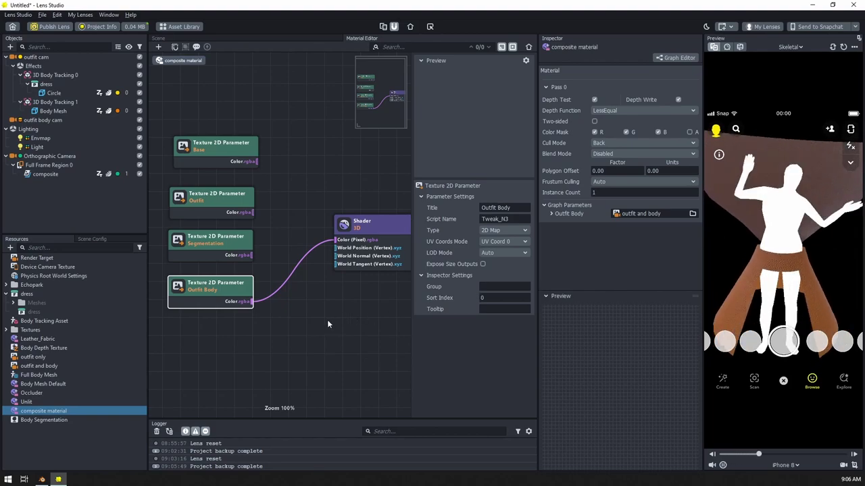
Add an Is Equal node beside the Outfit Body parameter and connect that parameter's color to input A, keeping B white.
middle_drag(320, 336, 350, 255)
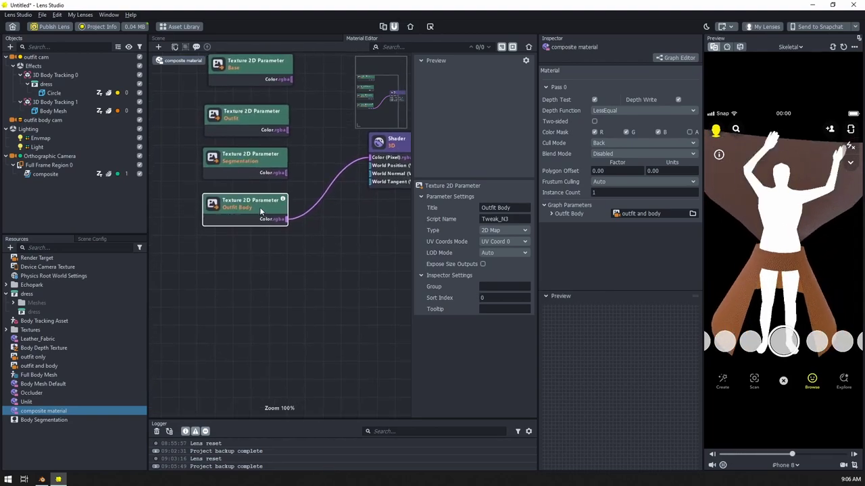
drag(259, 207, 198, 217)
right_click(230, 241)
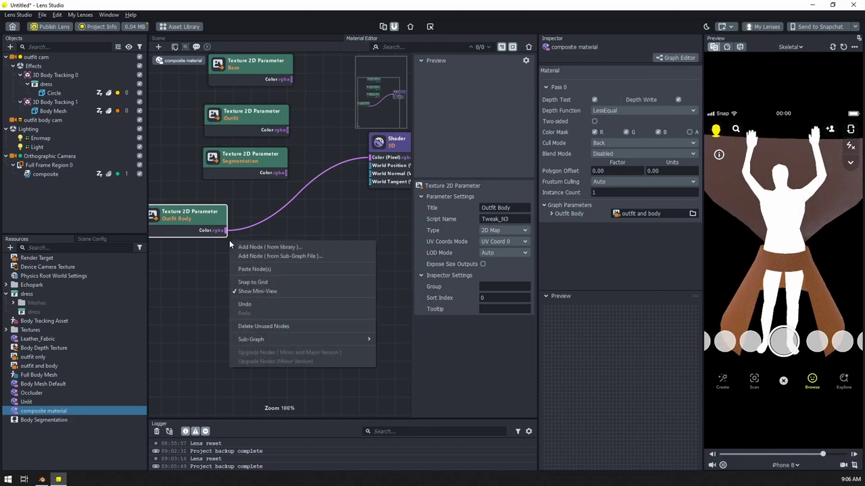
click(243, 248)
text(equal)
key(Return)
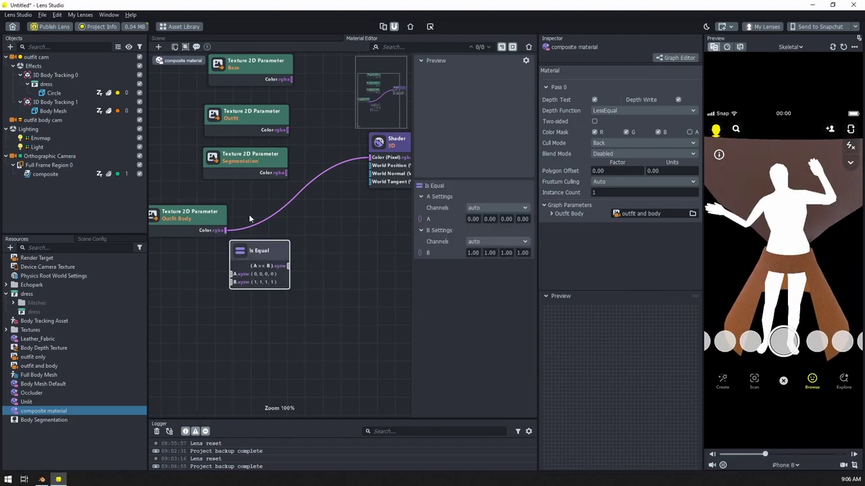
drag(255, 250, 289, 244)
drag(225, 230, 268, 268)
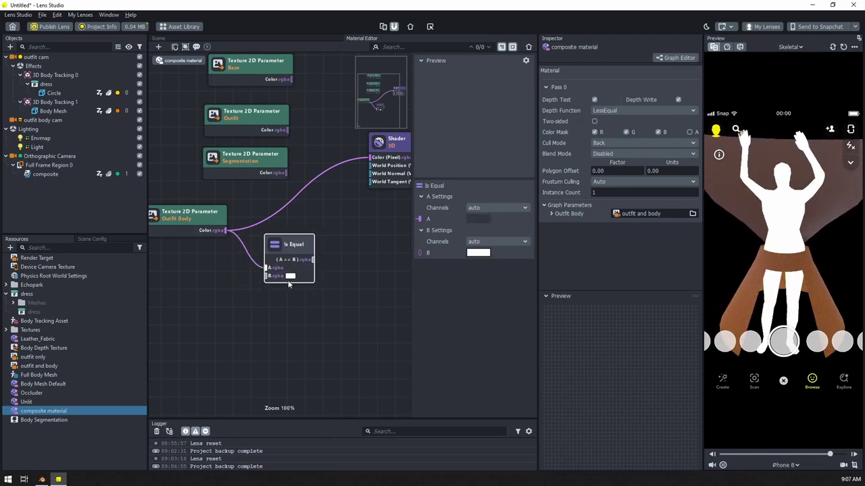
middle_drag(343, 262, 329, 265)
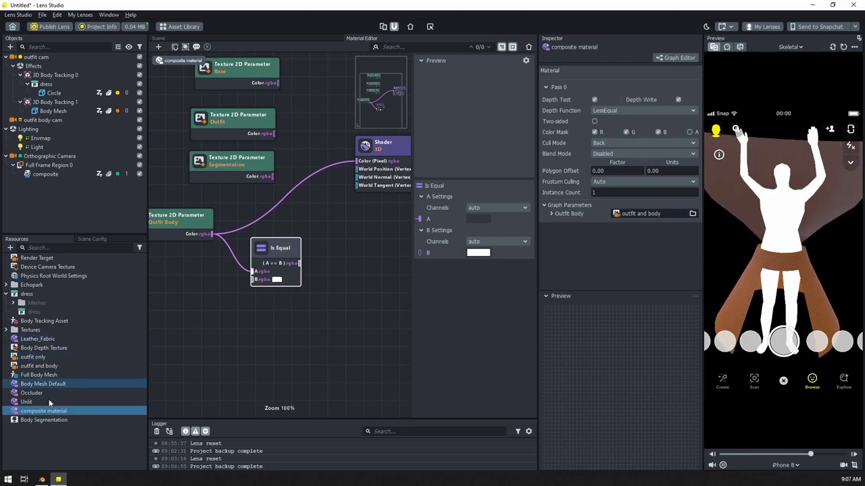
Feed the Is Equal result into the condition of a new If / Else node and set its channels to rgb.
middle_drag(401, 299, 249, 249)
drag(257, 261, 295, 254)
text(if)
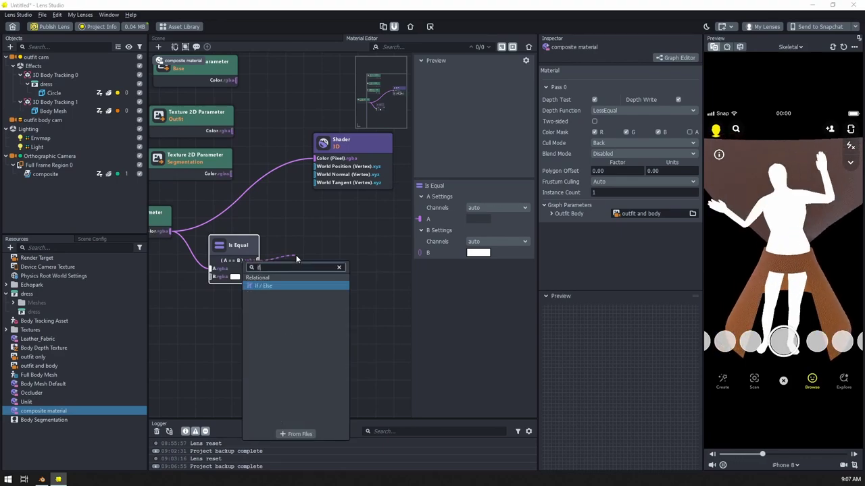
key(Return)
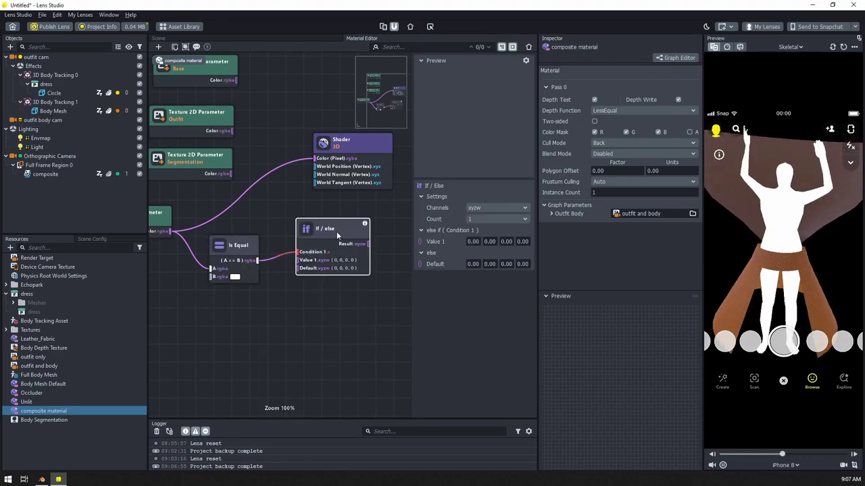
click(481, 209)
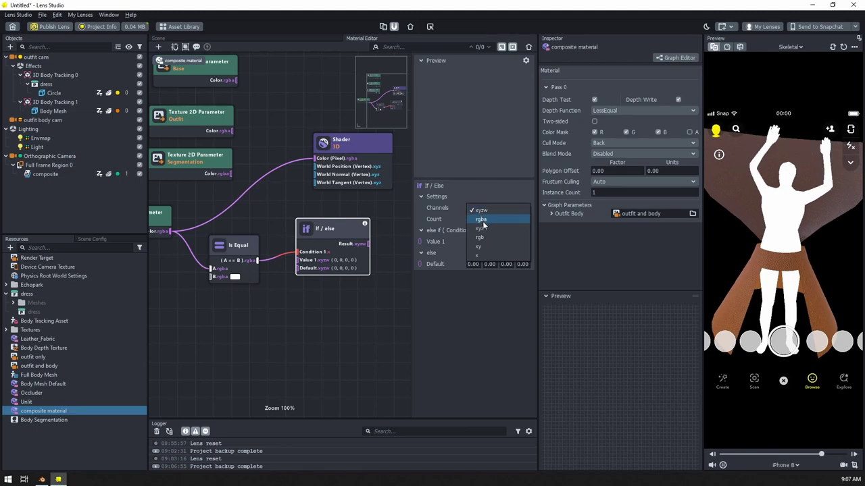
click(481, 237)
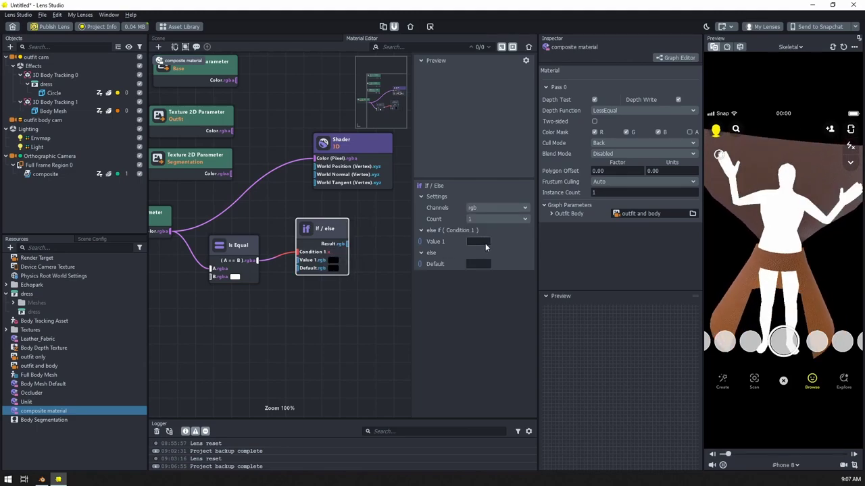
Set the If / Else node's Value 1 to white and connect its result to the Shader's pixel color.
click(477, 242)
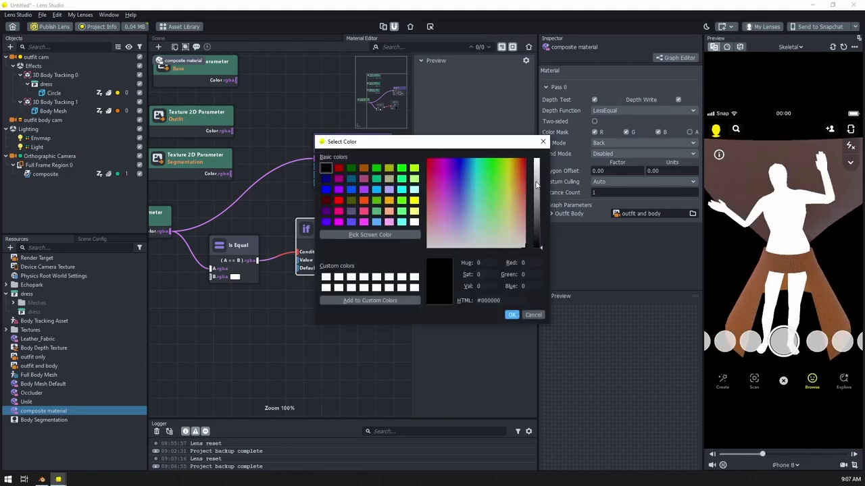
drag(536, 184, 539, 160)
click(512, 316)
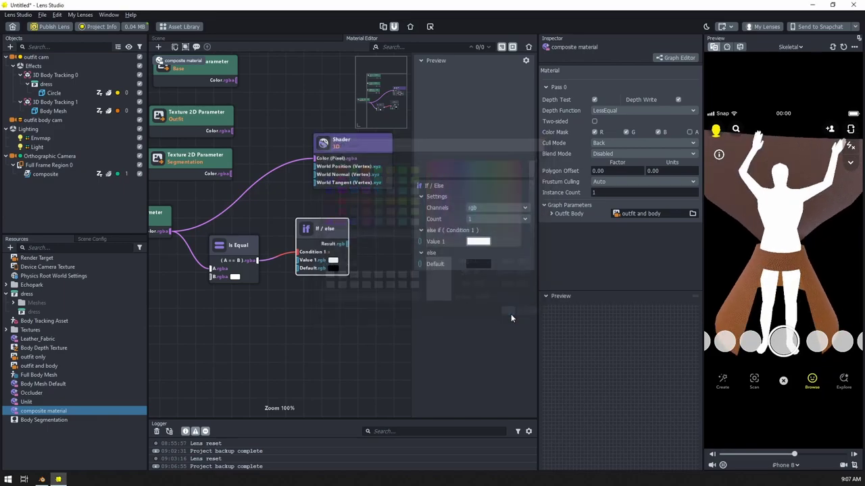
drag(347, 245, 316, 158)
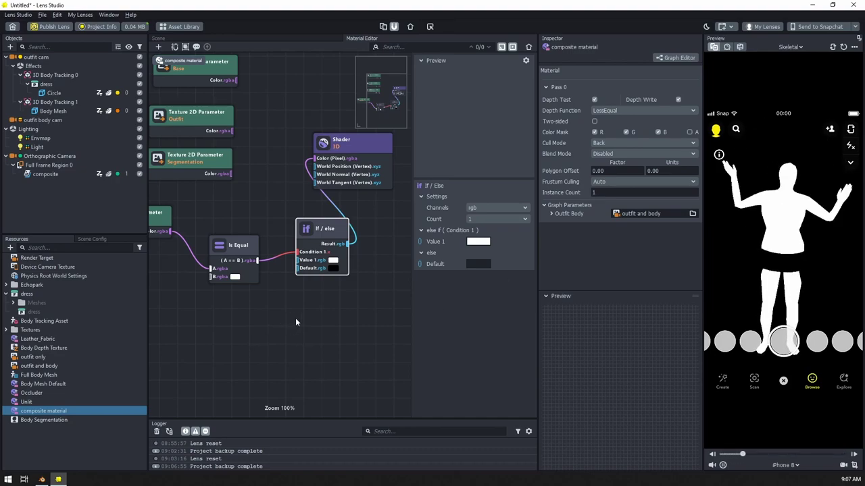
Spread out the Outfit Body, Is Equal, If / Else and Shader nodes to make room before the Shader.
middle_drag(271, 332, 345, 323)
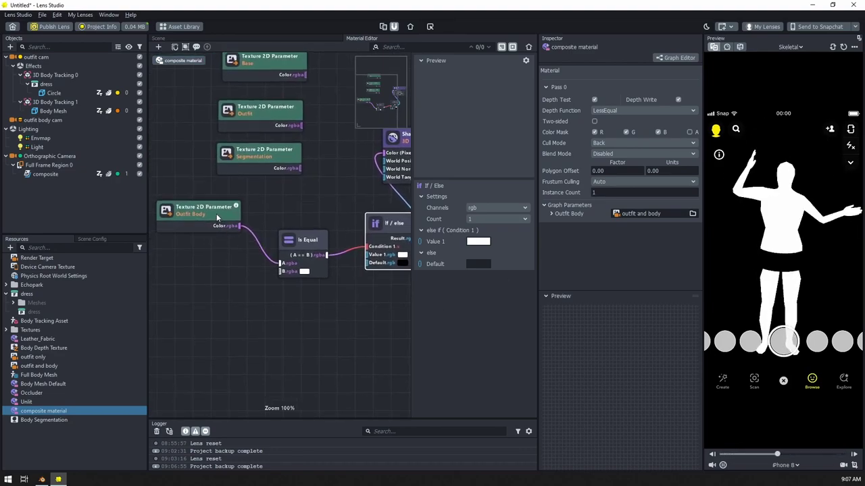
drag(216, 217, 154, 238)
drag(305, 242, 230, 238)
drag(364, 229, 292, 235)
middle_drag(292, 235, 335, 157)
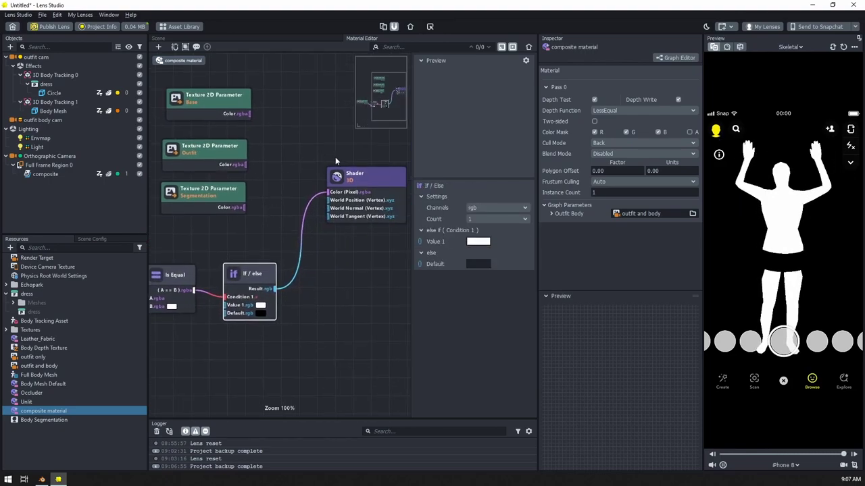
drag(348, 175, 386, 181)
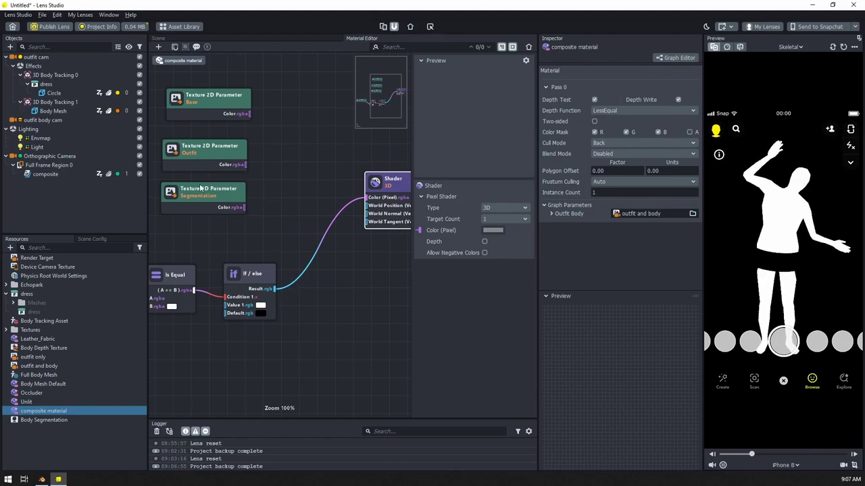
Multiply the Segmentation color by the If / Else result in a new Multiply node and send the product to the Shader's pixel color.
drag(242, 208, 273, 211)
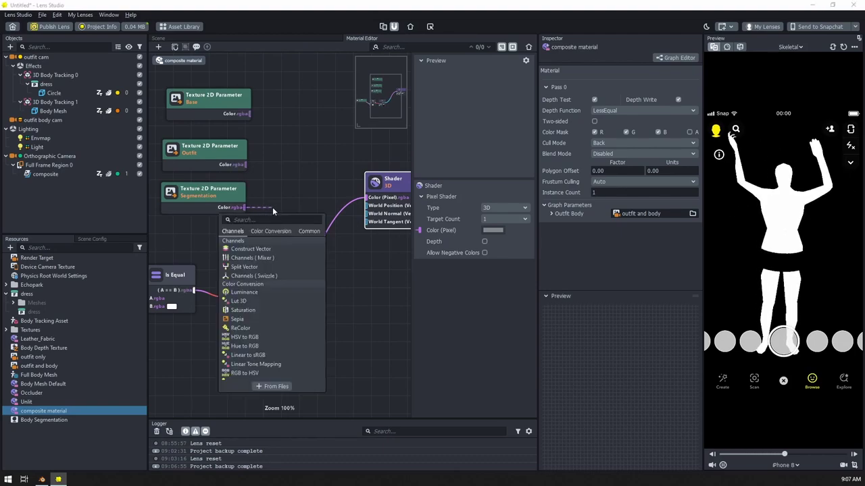
text(mult)
key(Return)
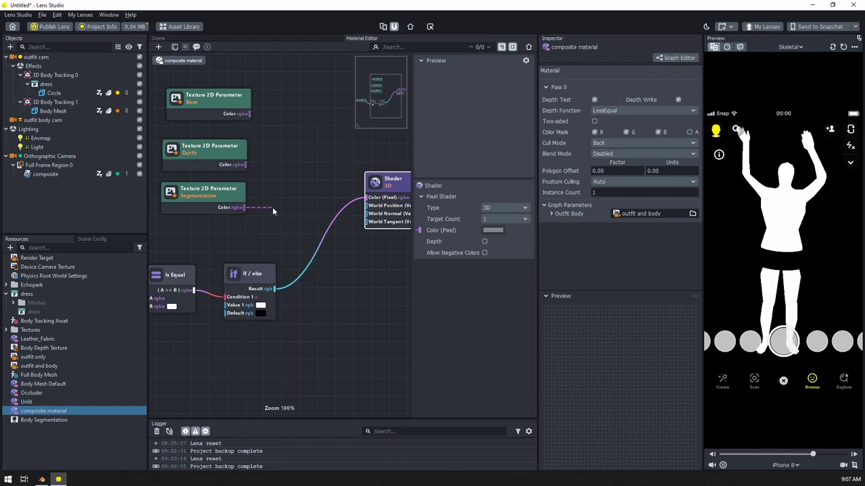
drag(274, 289, 277, 213)
drag(321, 196, 368, 197)
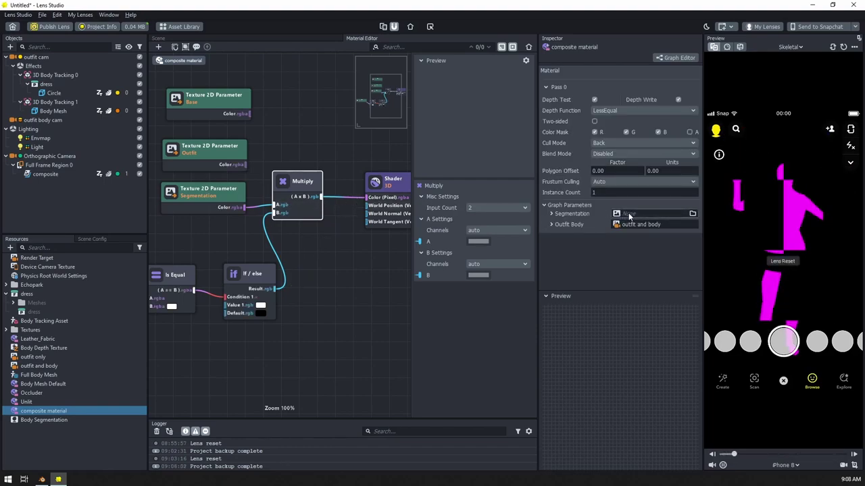
Assign the Body Segmentation texture to the Segmentation parameter and enlarge the lens preview to inspect the mask.
click(629, 215)
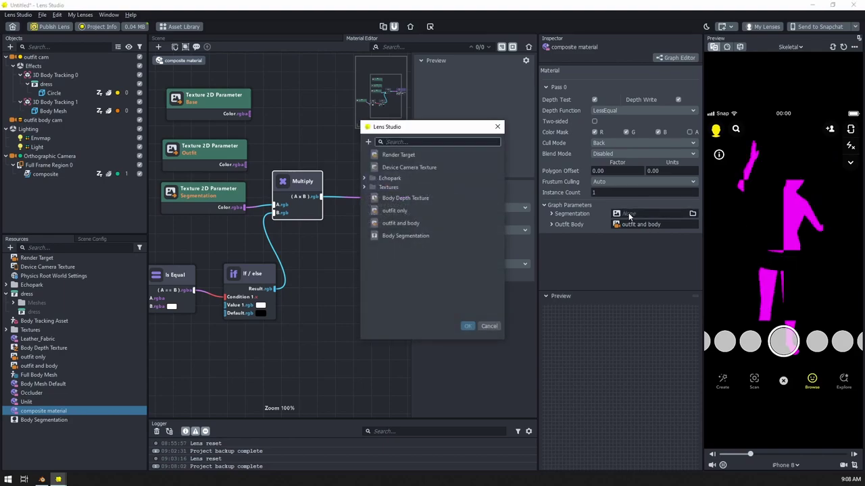
double_click(422, 235)
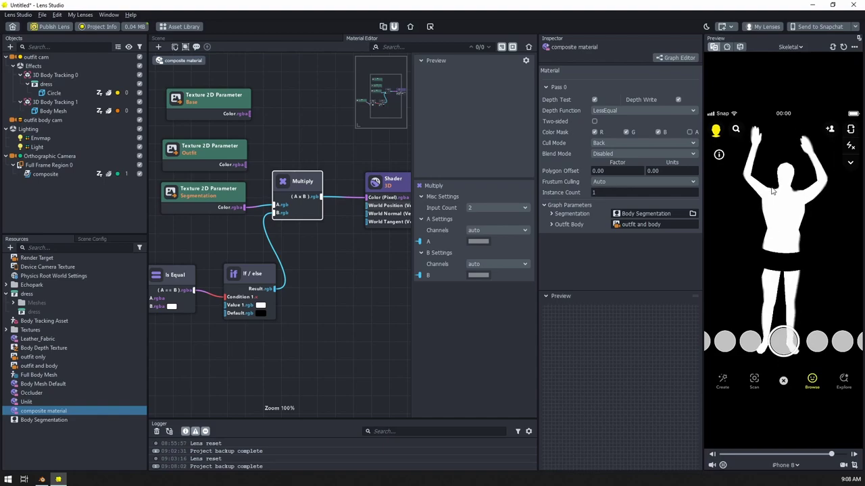
drag(701, 237, 594, 248)
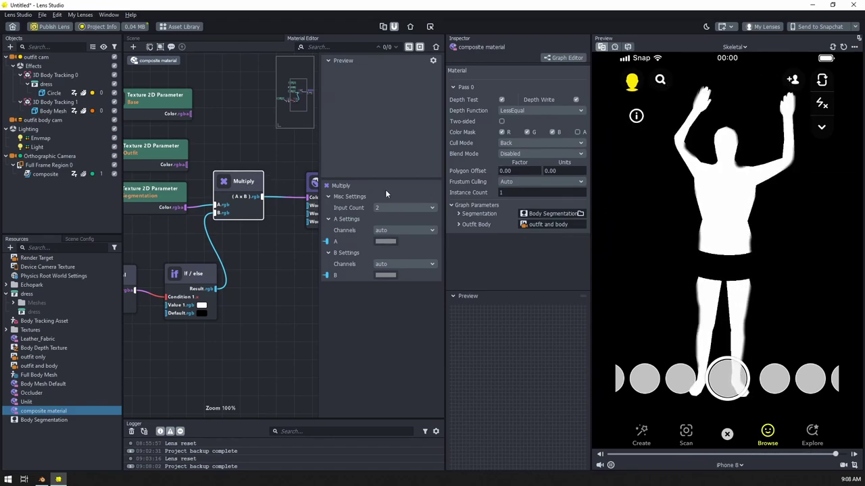
drag(242, 181, 253, 185)
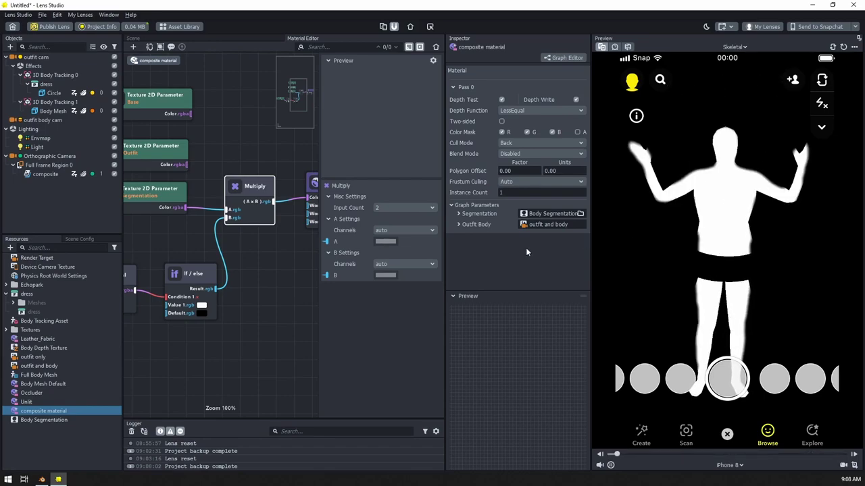
scroll(227, 275, left, 5)
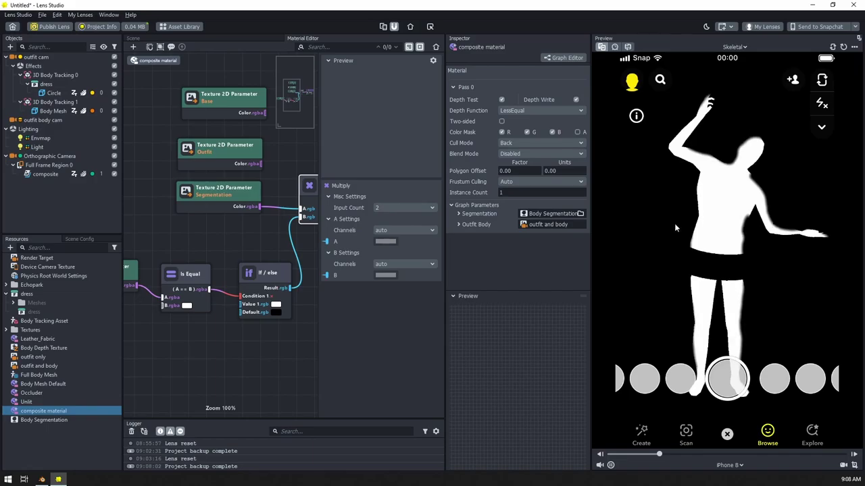
Switch to Blender and examine the body mesh up close around the torso and left hand.
click(42, 480)
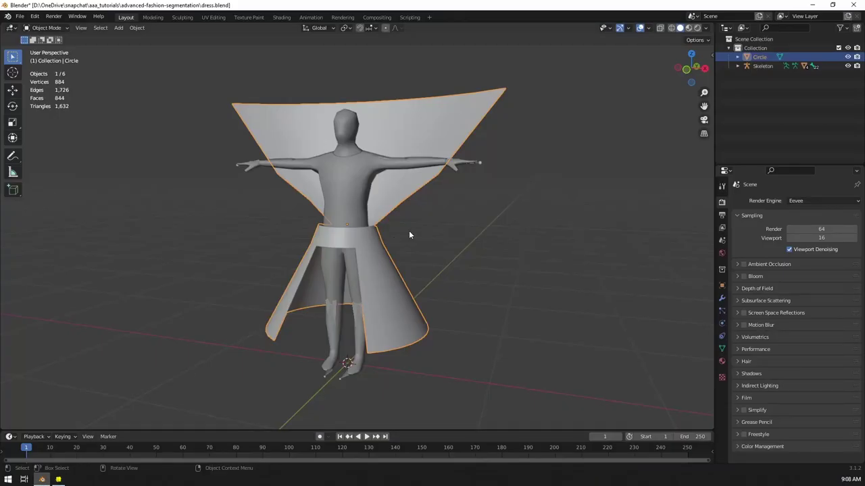
middle_drag(368, 247, 349, 183)
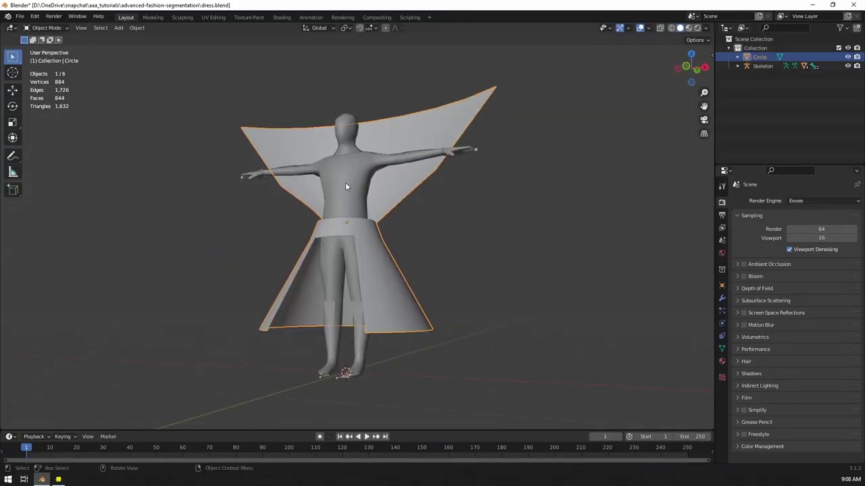
click(349, 183)
middle_drag(343, 145, 391, 142)
scroll(471, 189, up, 5)
click(604, 218)
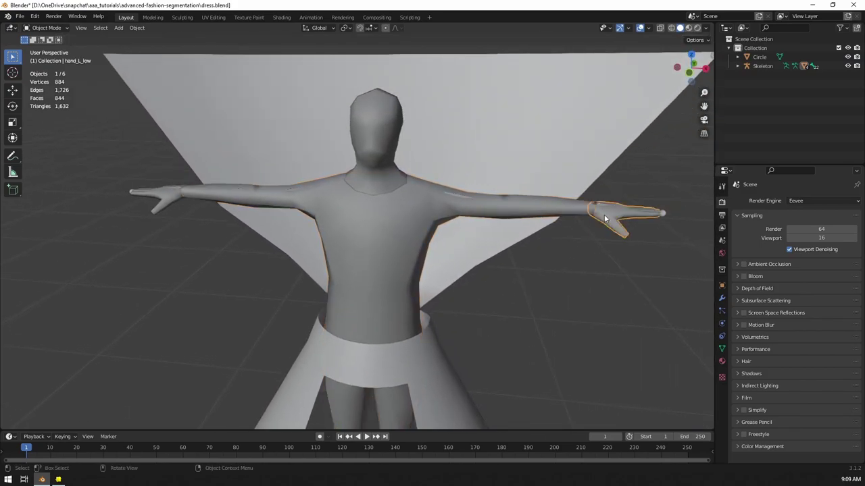
Join the two hands, the head and the body into a single mesh.
shift+click(171, 199)
shift+click(364, 122)
shift+click(367, 233)
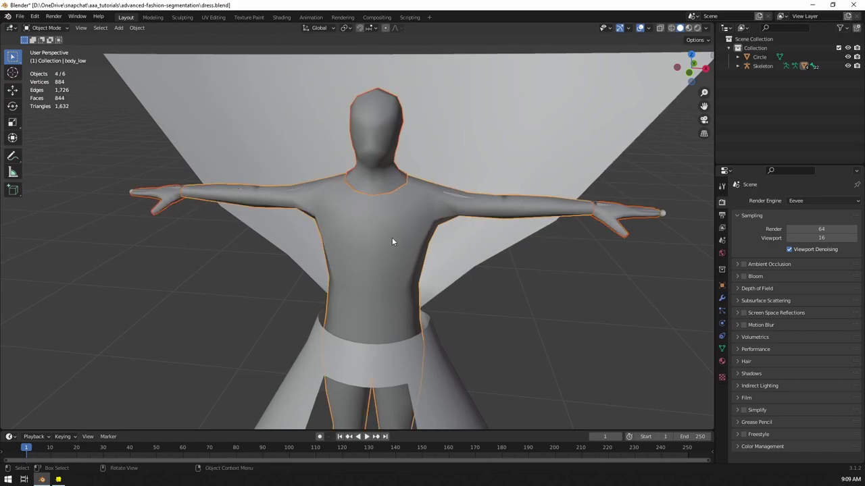
key(ctrl+j)
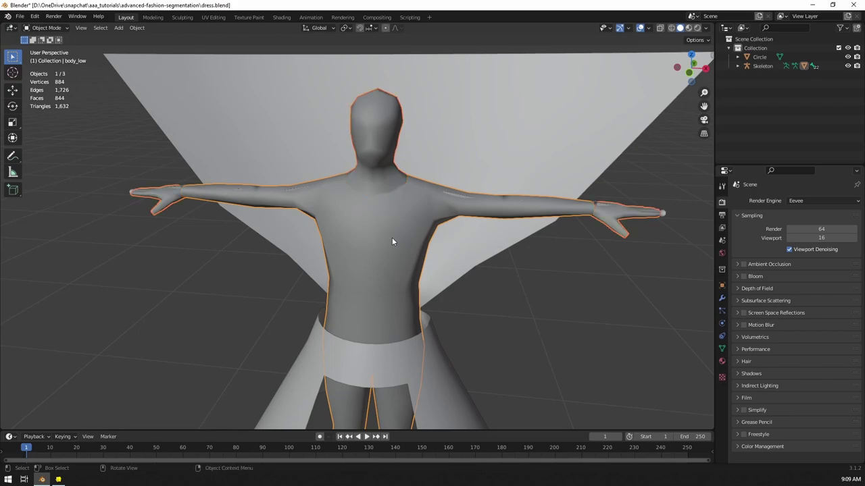
Merge the joined body mesh's overlapping vertices by distance in Edit Mode.
key(Tab)
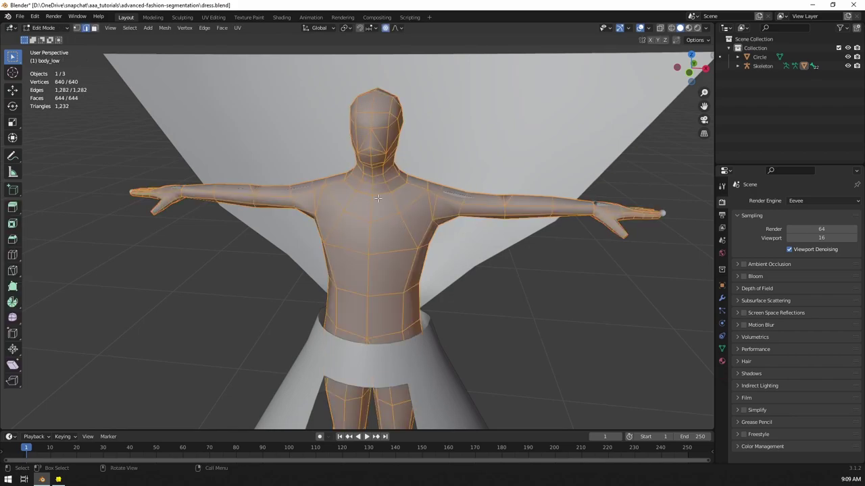
key(1)
key(q)
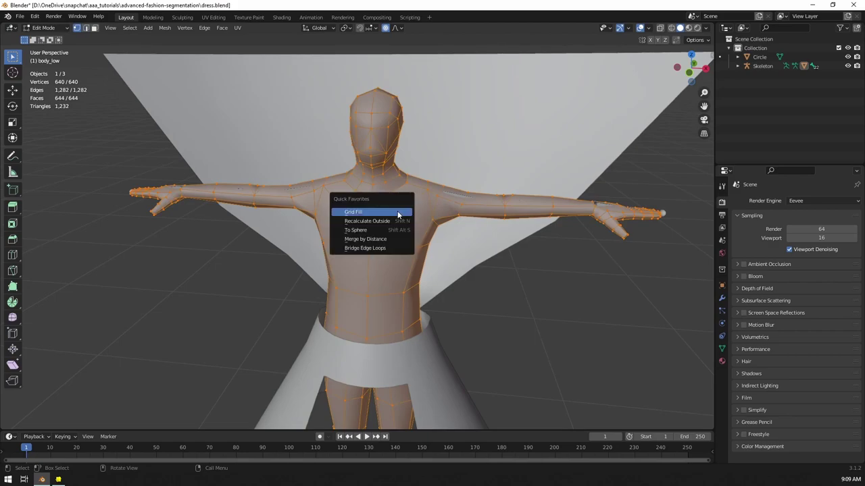
click(377, 238)
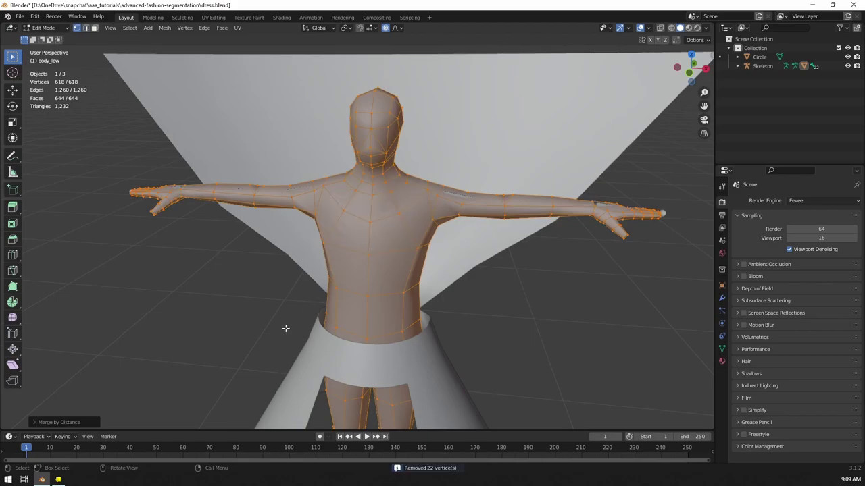
Switch the body to Sculpt Mode with the Inflate brush, show the brush settings and raise the strength to 0.836.
middle_drag(394, 231, 397, 191)
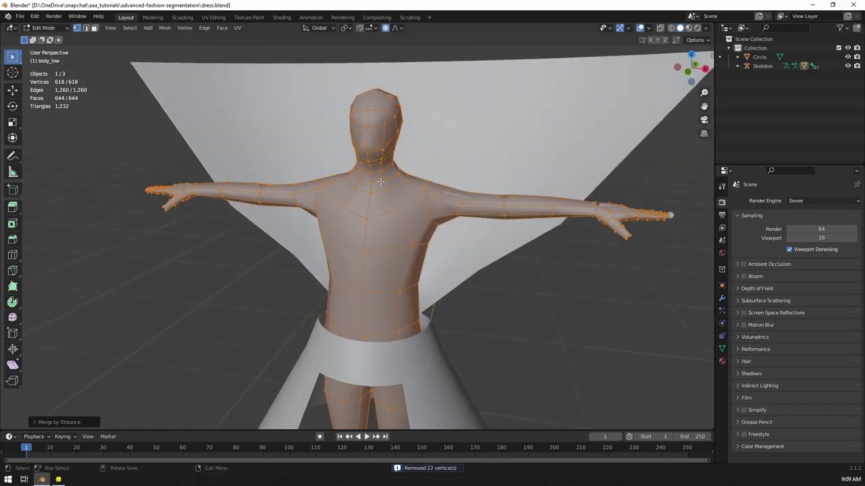
middle_drag(377, 266, 319, 132)
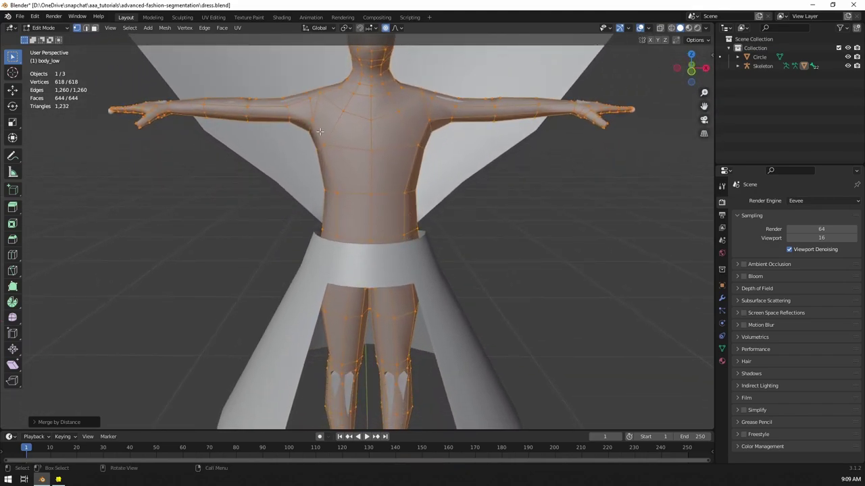
shift+middle_drag(369, 142, 355, 220)
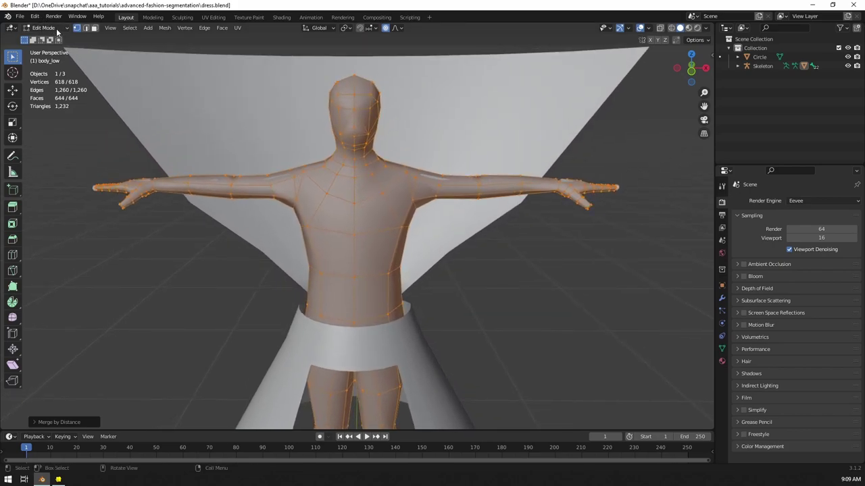
click(51, 29)
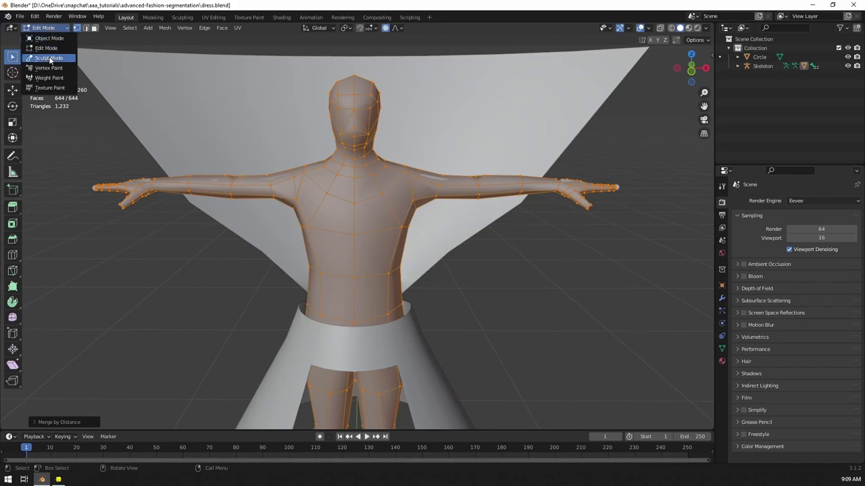
key(Return)
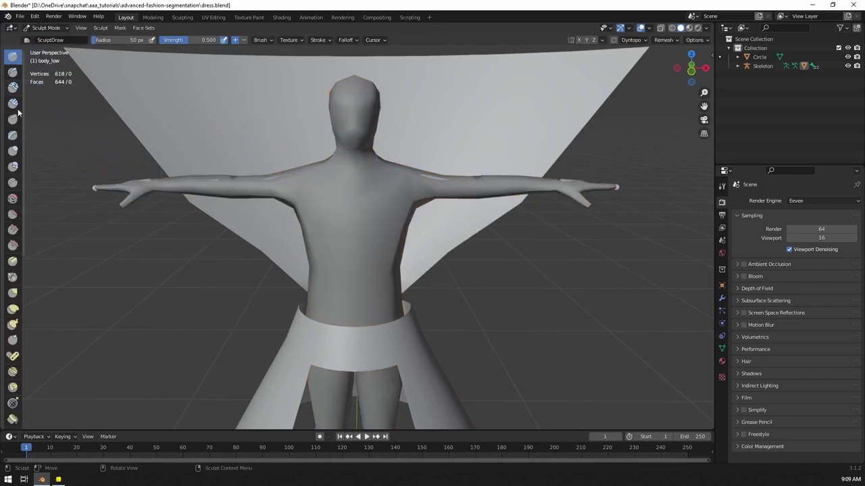
middle_drag(544, 198, 536, 221)
scroll(545, 222, up, 3)
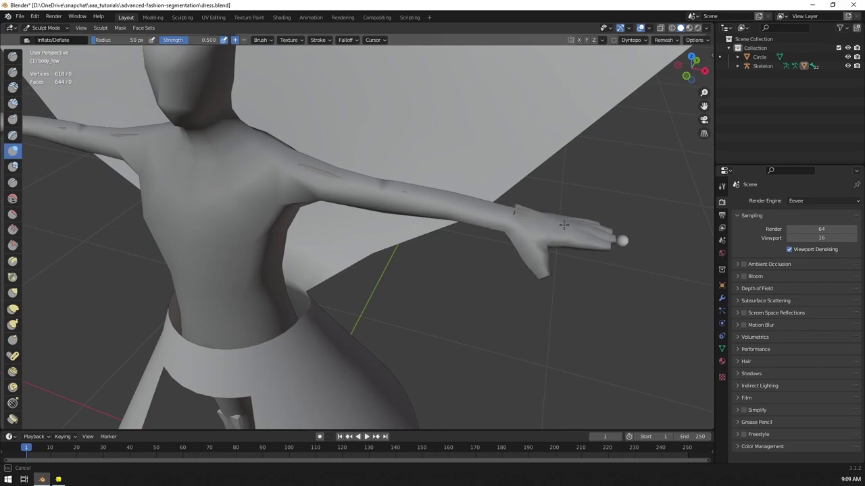
middle_drag(606, 212, 580, 238)
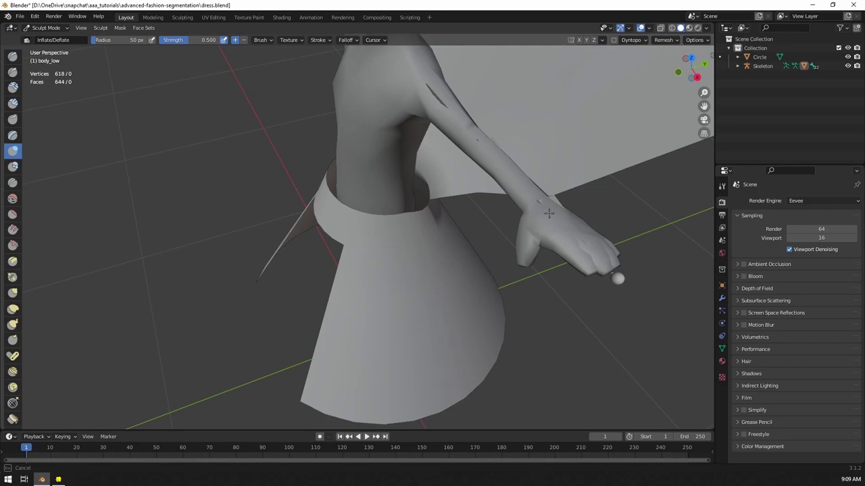
key(n)
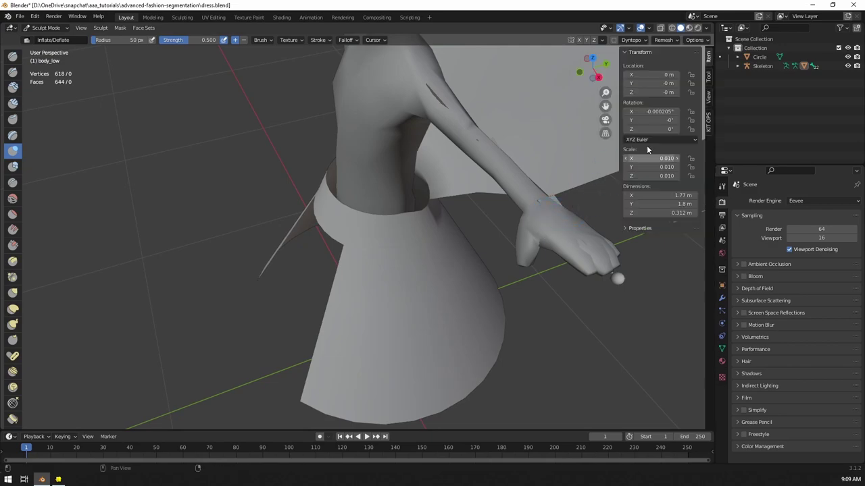
click(708, 77)
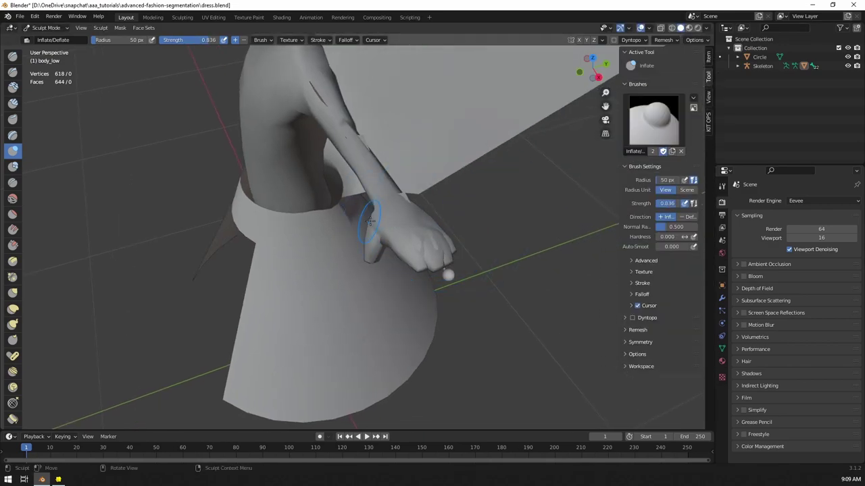
Inflate the hands, arms, torso, head and legs, raising the brush strength to 1.000 and the radius to 162 px.
middle_drag(371, 220, 231, 146)
middle_drag(349, 178, 353, 155)
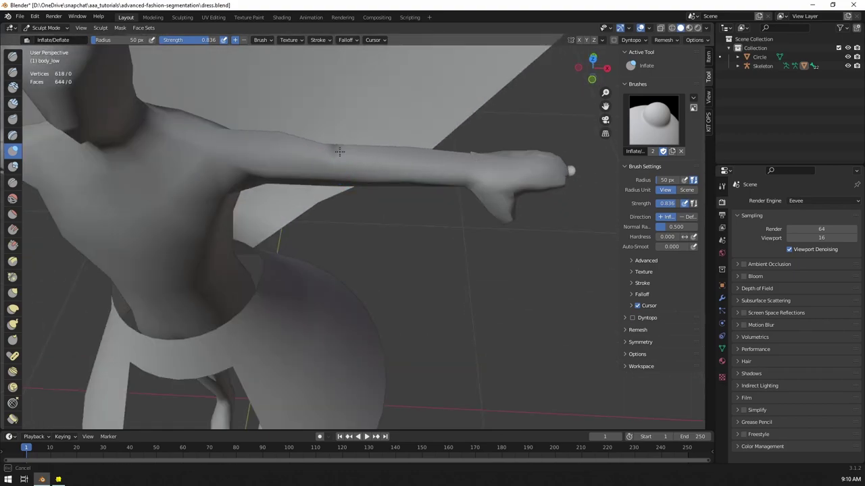
middle_drag(240, 173, 483, 154)
middle_drag(357, 174, 245, 110)
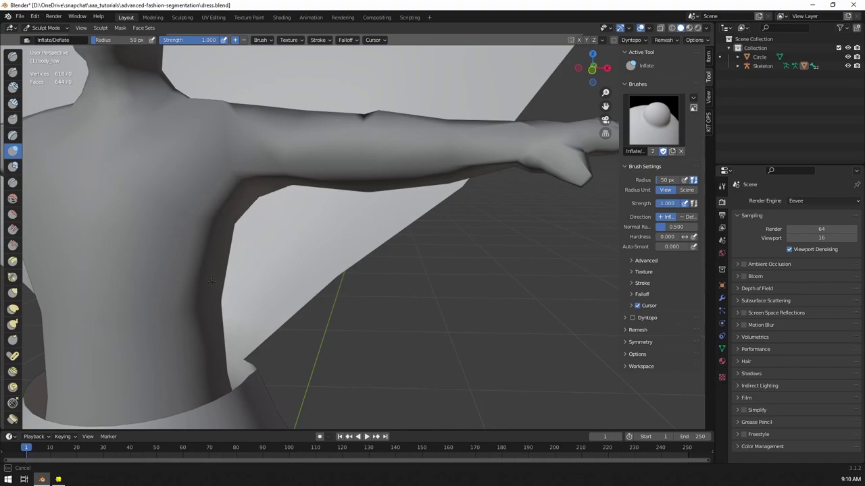
middle_drag(186, 290, 372, 148)
middle_drag(409, 173, 503, 266)
mouse_move(388, 195)
middle_down()
mouse_move(357, 176)
mouse_move(379, 185)
mouse_move(354, 196)
mouse_move(342, 175)
mouse_move(338, 251)
middle_up()
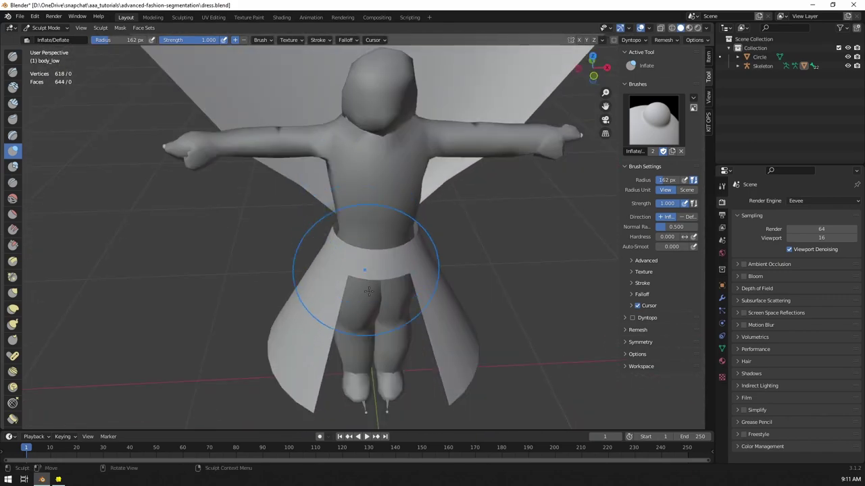
Inflate the waist, arms and upper torso further with the 162 px brush to even out the body's volume.
scroll(338, 251, up, 5)
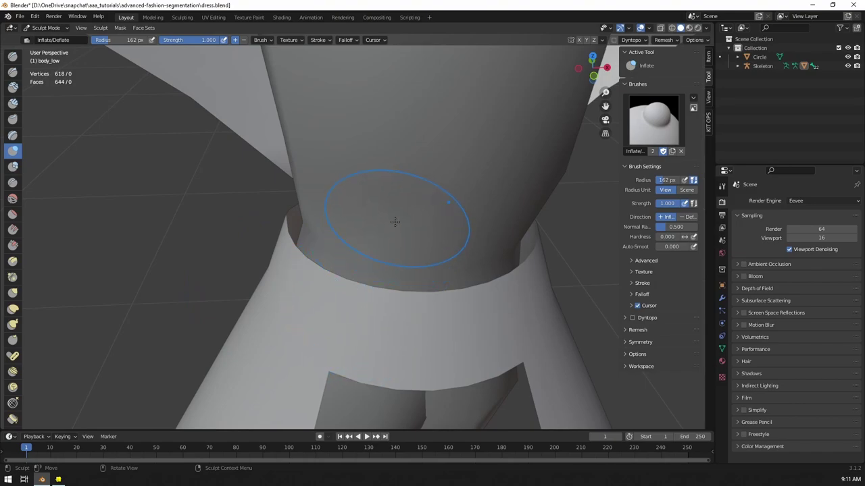
scroll(394, 210, down, 4)
mouse_move(394, 152)
middle_down()
mouse_move(378, 135)
mouse_move(377, 193)
mouse_move(372, 162)
mouse_move(309, 203)
middle_up()
mouse_move(309, 203)
mouse_down()
mouse_move(233, 198)
mouse_move(286, 196)
mouse_move(166, 188)
mouse_move(309, 194)
mouse_up()
middle_drag(451, 220, 347, 192)
drag(449, 193, 323, 190)
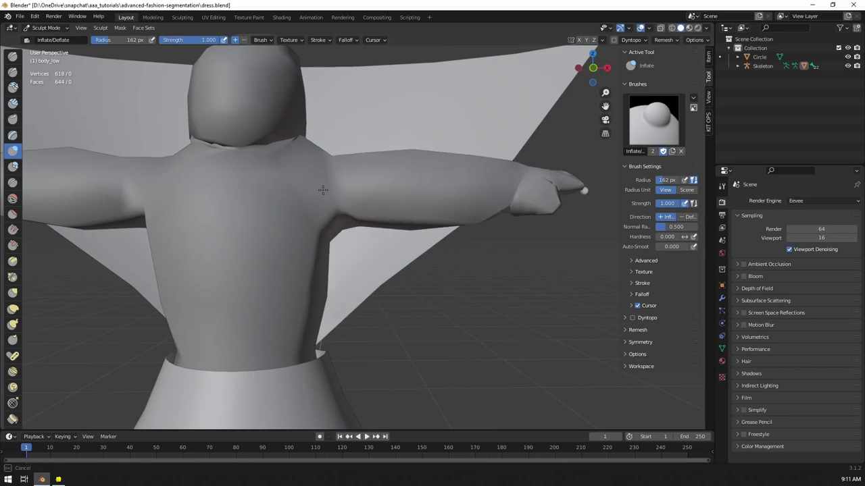
Select the inflated body and its skeleton in Object Mode and bring them into Lens Studio as the FBX inflated-body-mesh.
click(44, 29)
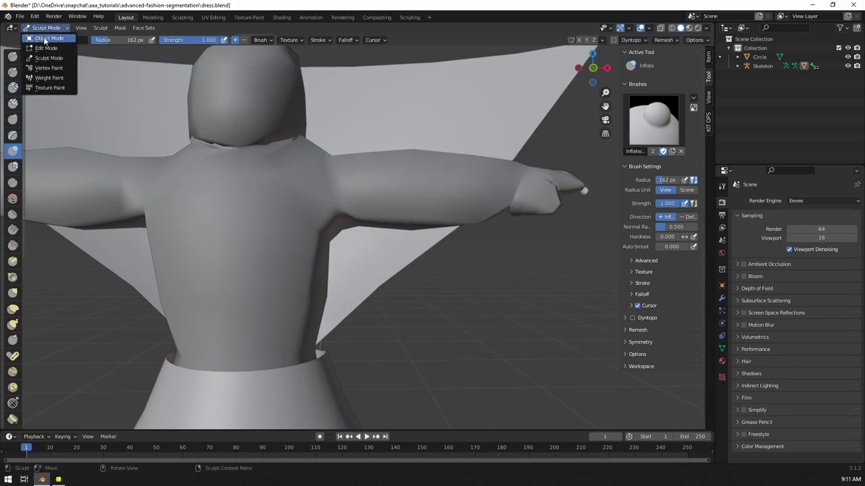
click(47, 32)
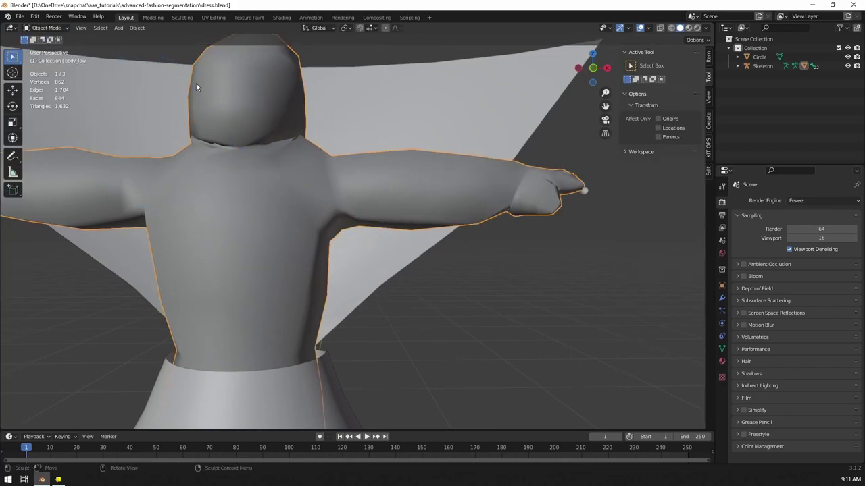
shift+click(587, 193)
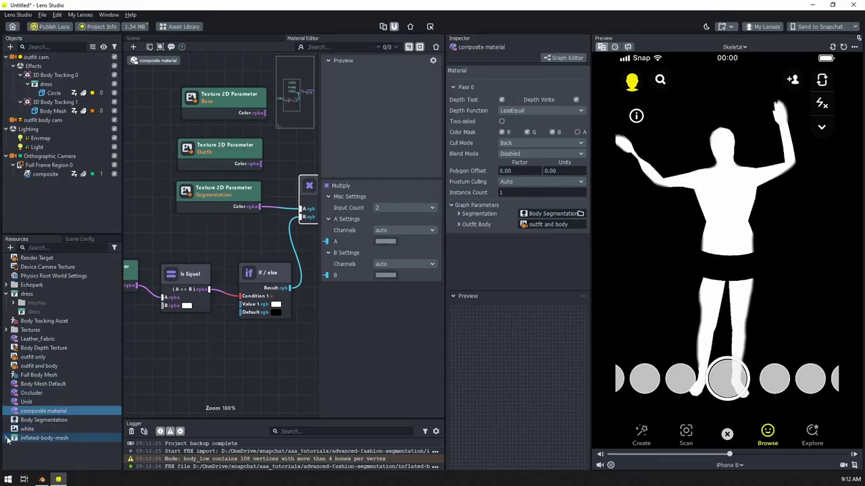
Set the scene's Live Target to the outfit and body render target.
click(79, 239)
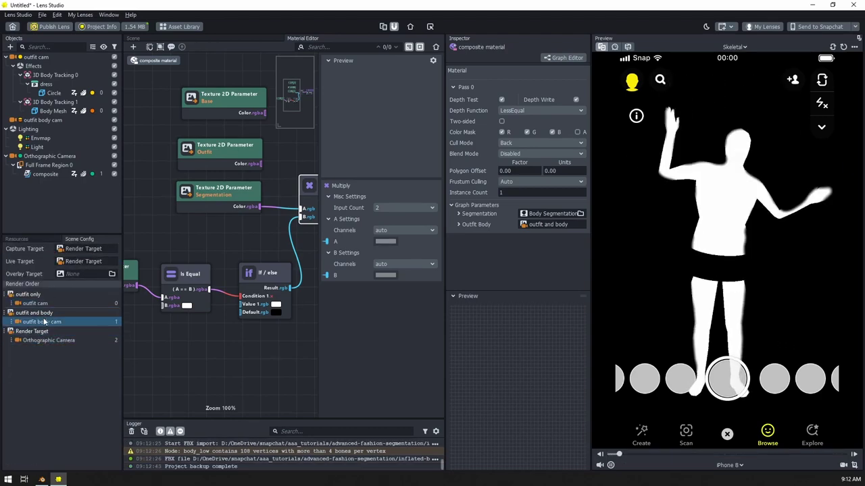
click(81, 262)
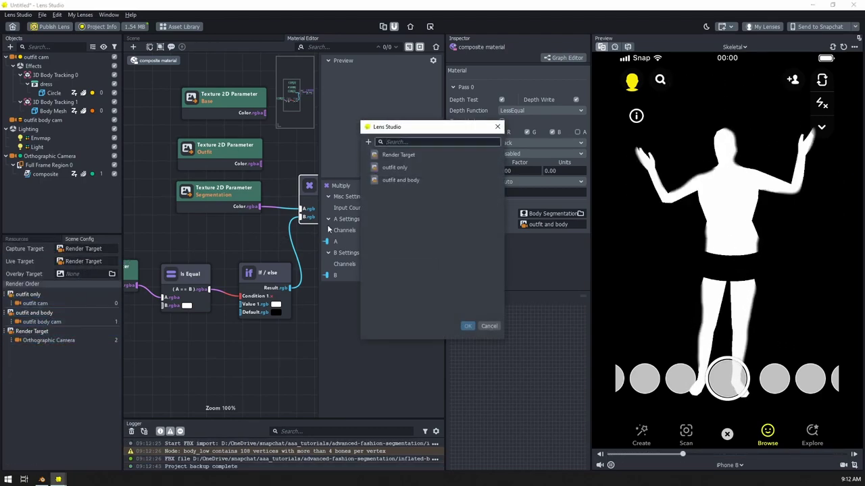
double_click(392, 182)
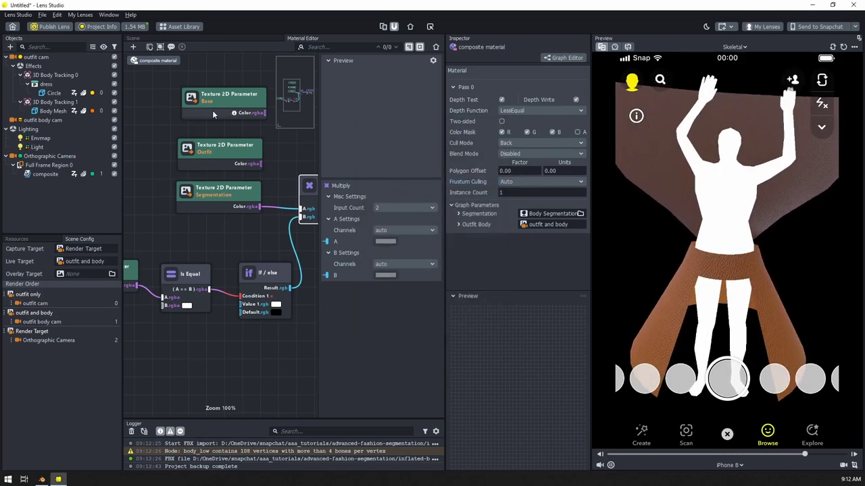
Check the Full Body Mesh resource's settings and delete the Body Mesh object under 3D Body Tracking 1.
click(16, 238)
click(38, 375)
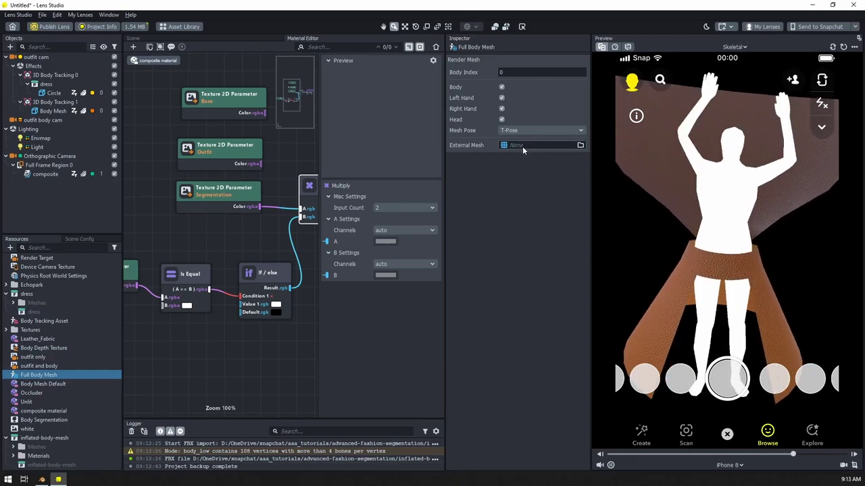
click(54, 112)
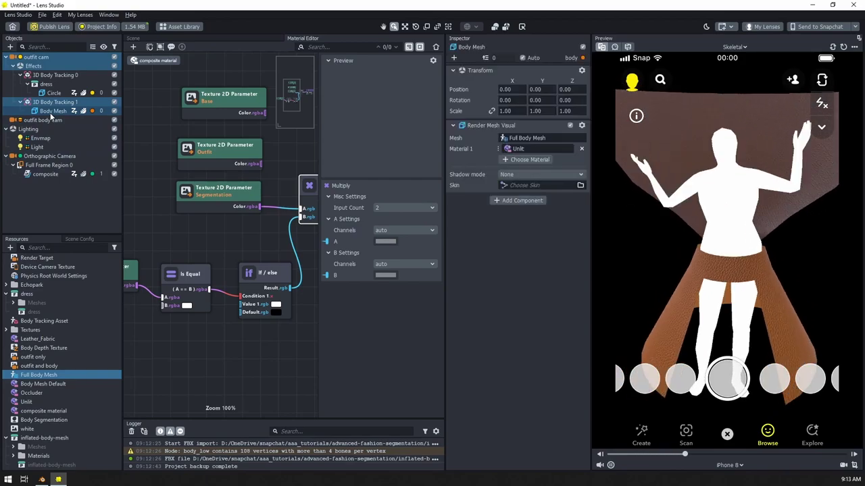
key(Delete)
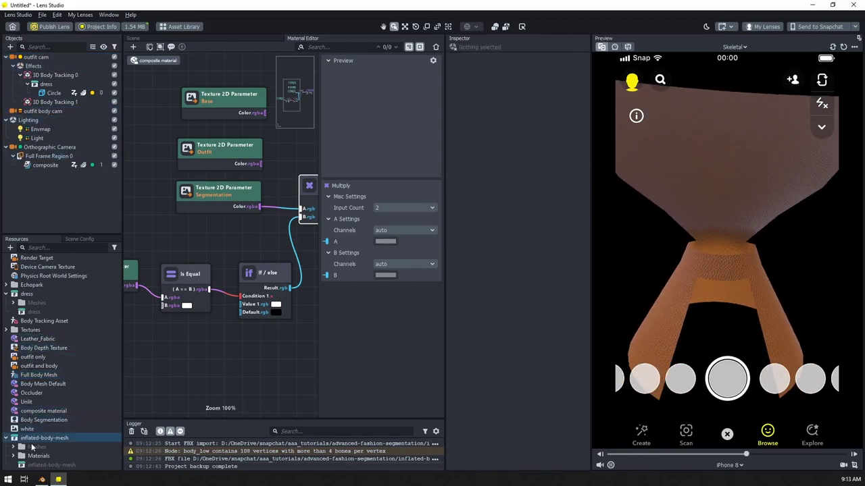
Place the inflated-body-mesh prefab under 3D Body Tracking 1 and collapse its skeleton hierarchy.
click(21, 466)
drag(51, 464, 61, 106)
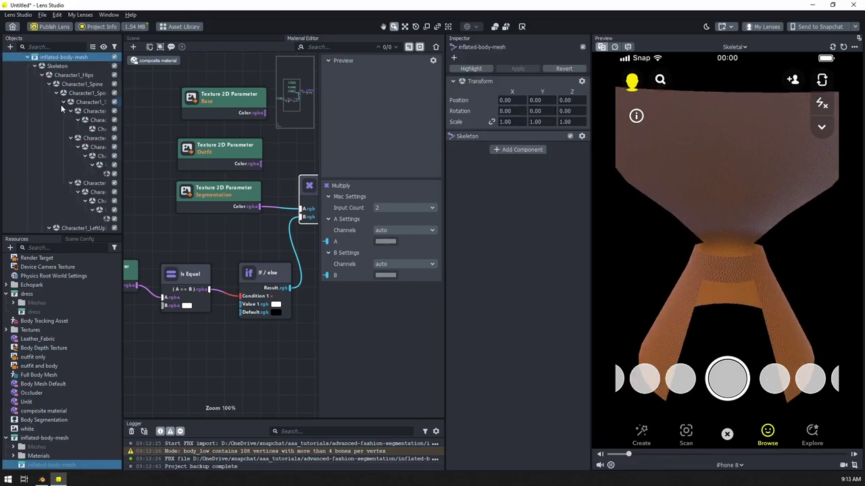
click(35, 91)
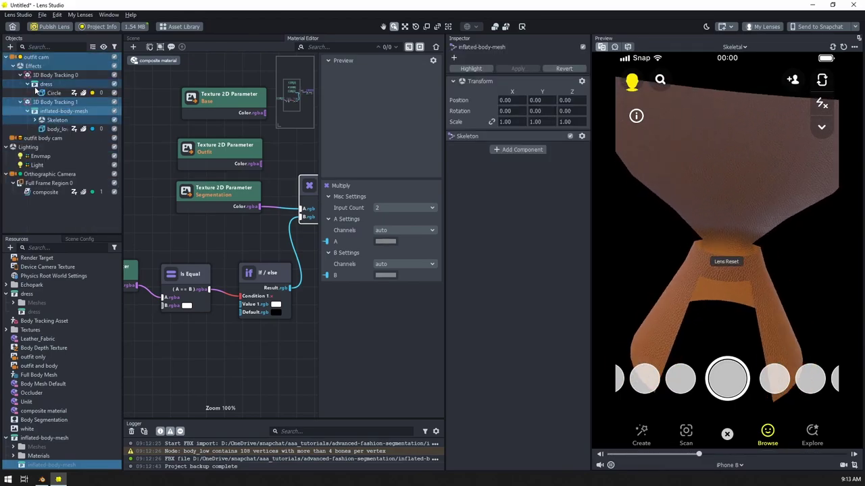
Match the tracking hierarchy of 3D Body Tracking 1 to the inflated body mesh.
click(56, 103)
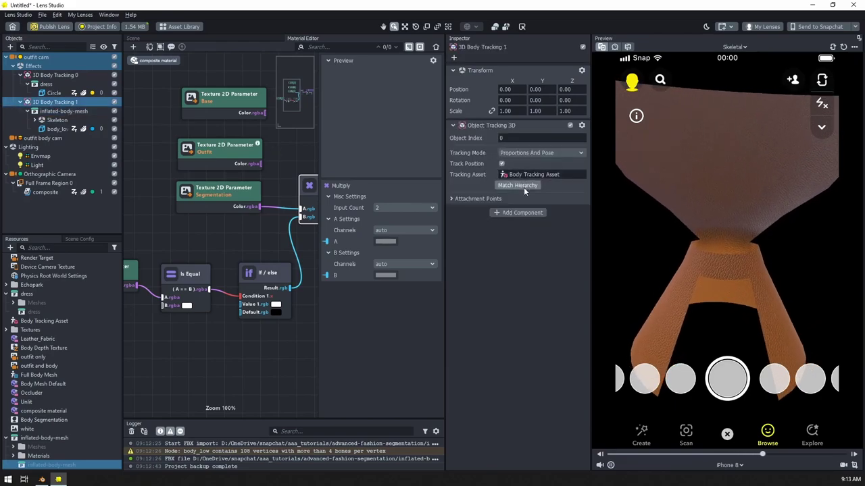
click(523, 186)
click(364, 153)
double_click(401, 171)
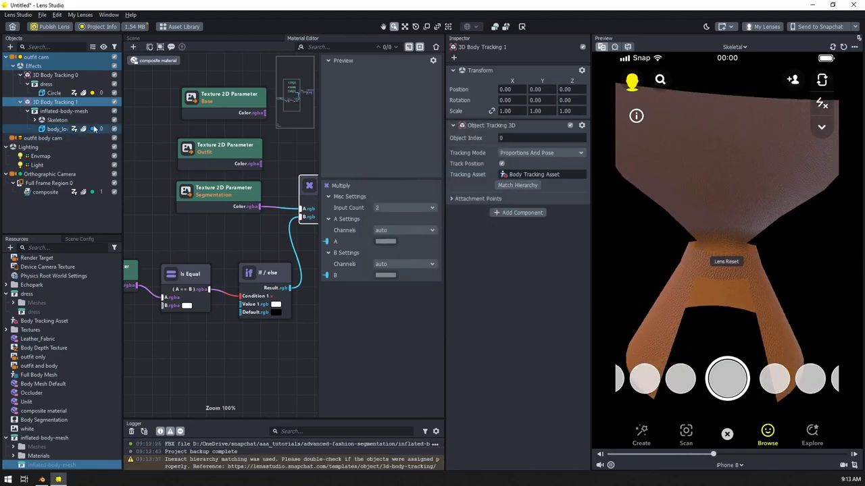
Replace the material of the body_low mesh with Unlit.
click(58, 129)
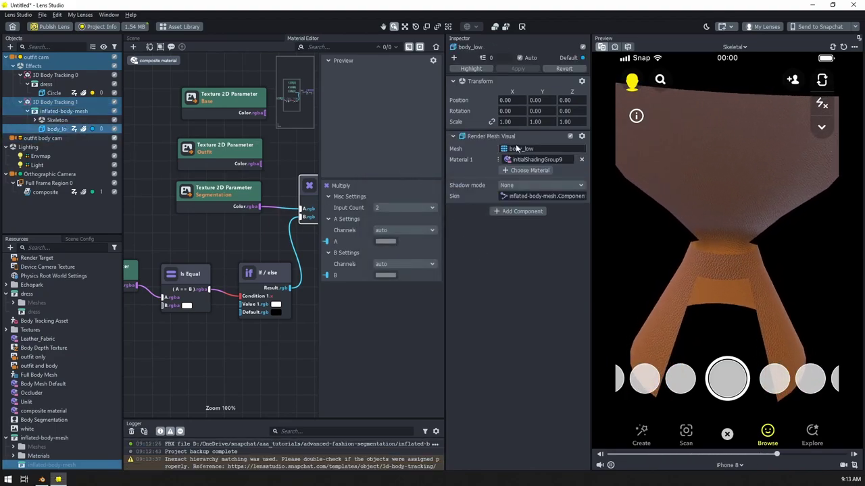
click(531, 161)
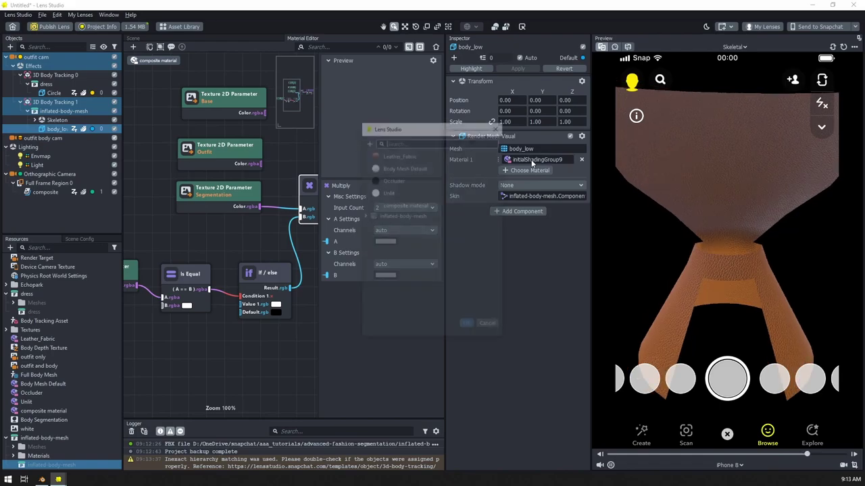
double_click(400, 195)
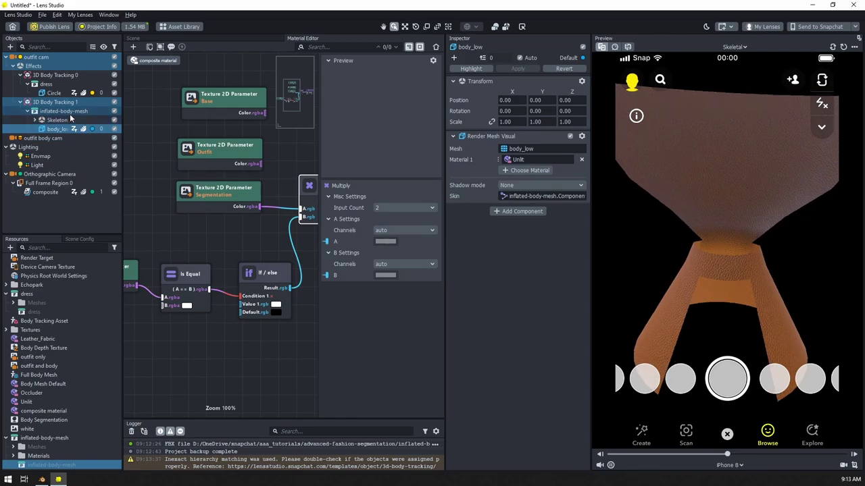
Assign the body_low mesh to the body layer and make its Unlit material two-sided.
click(150, 37)
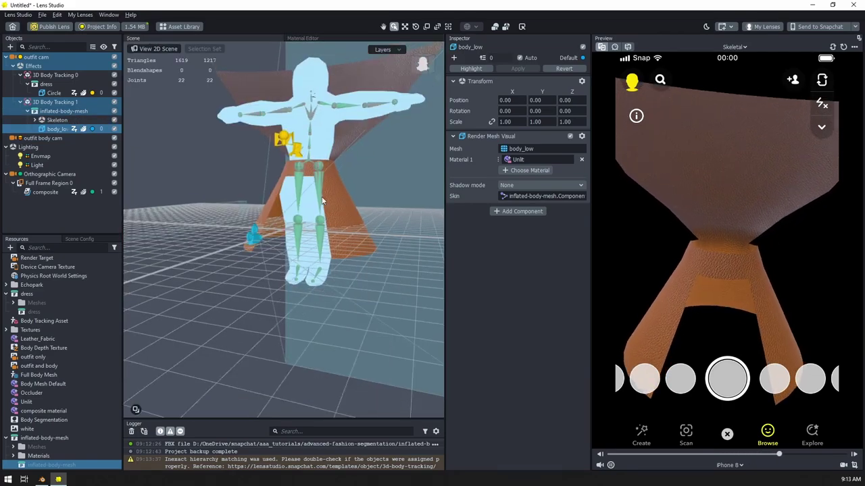
alt+drag(371, 198, 257, 203)
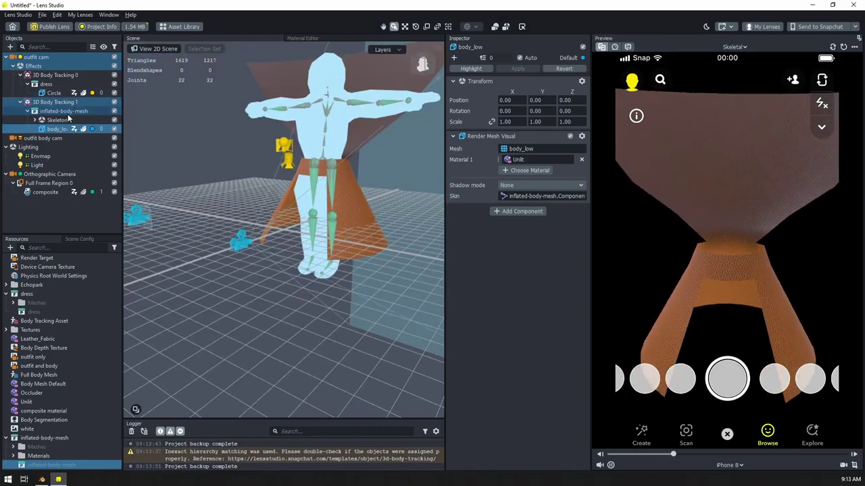
click(568, 58)
click(551, 101)
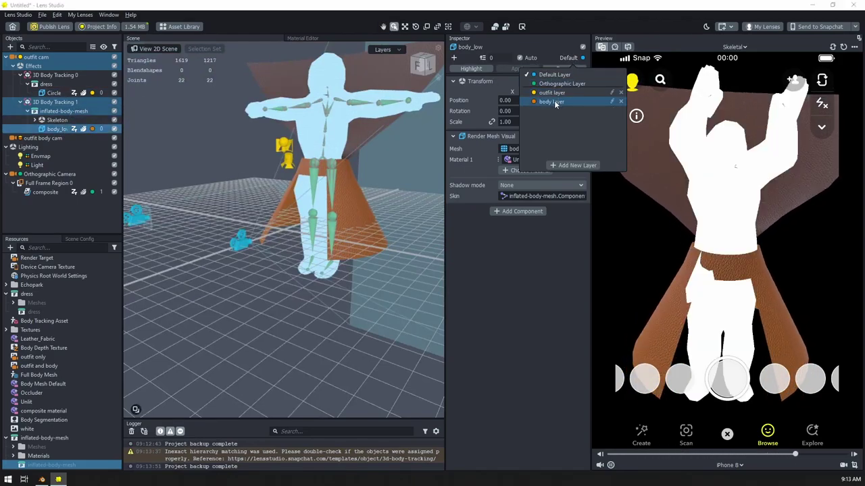
click(540, 262)
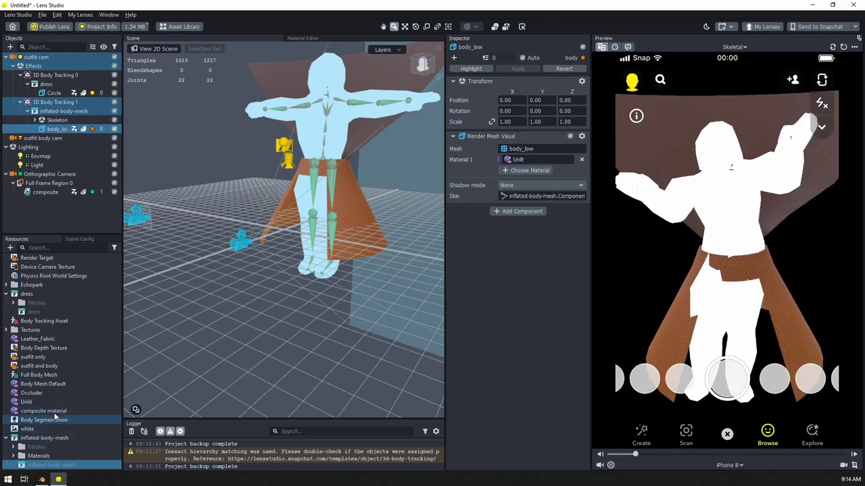
click(27, 401)
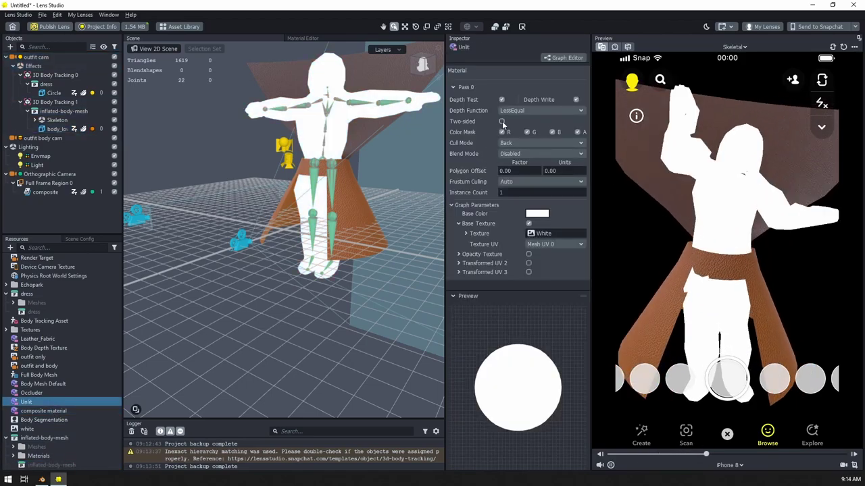
click(501, 121)
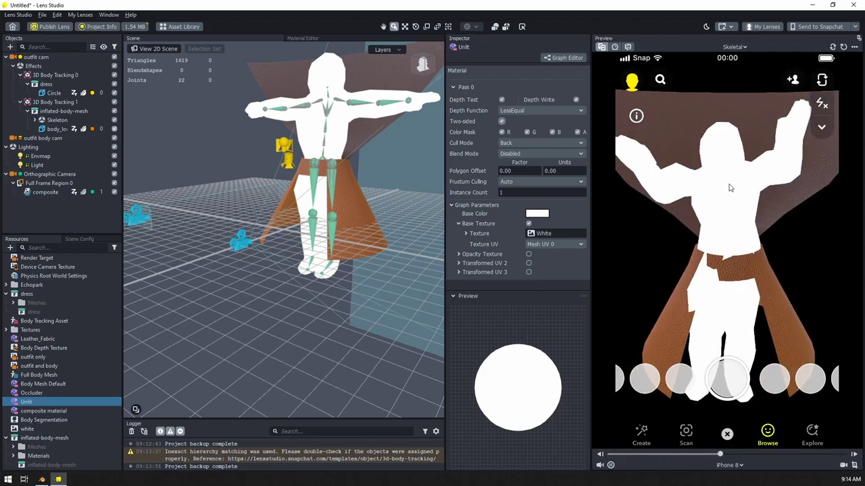
Set the scene's Live Target to Render Target.
click(79, 239)
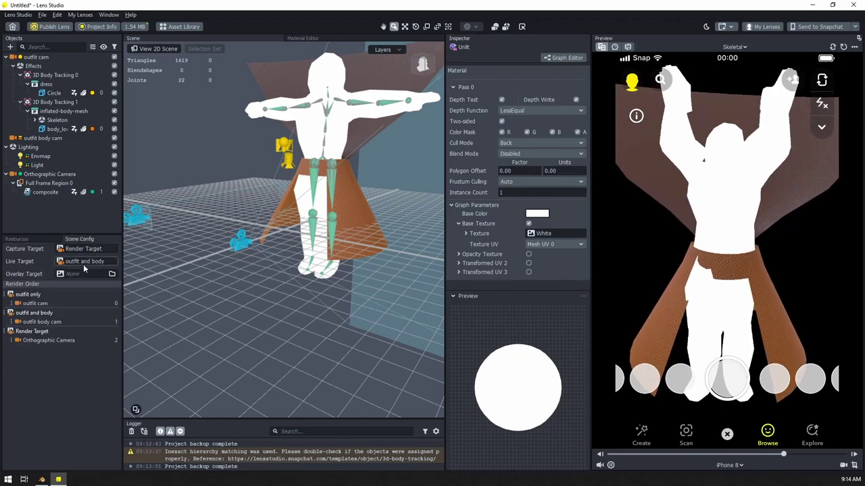
click(83, 261)
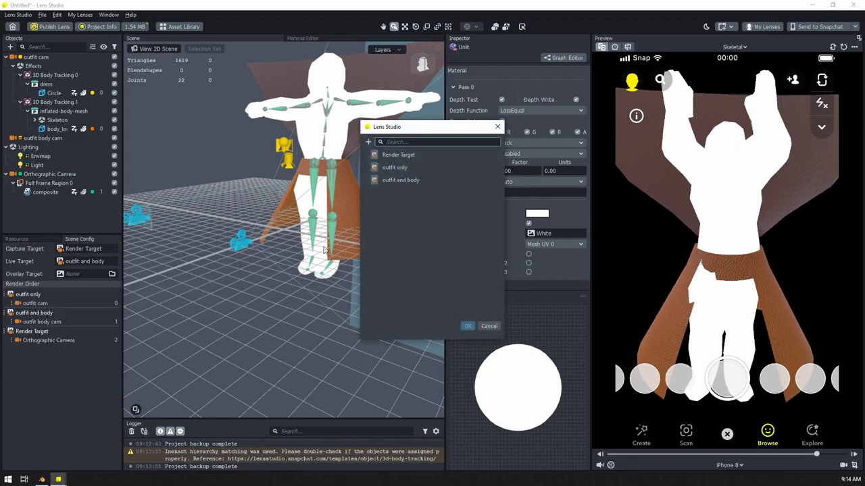
double_click(404, 155)
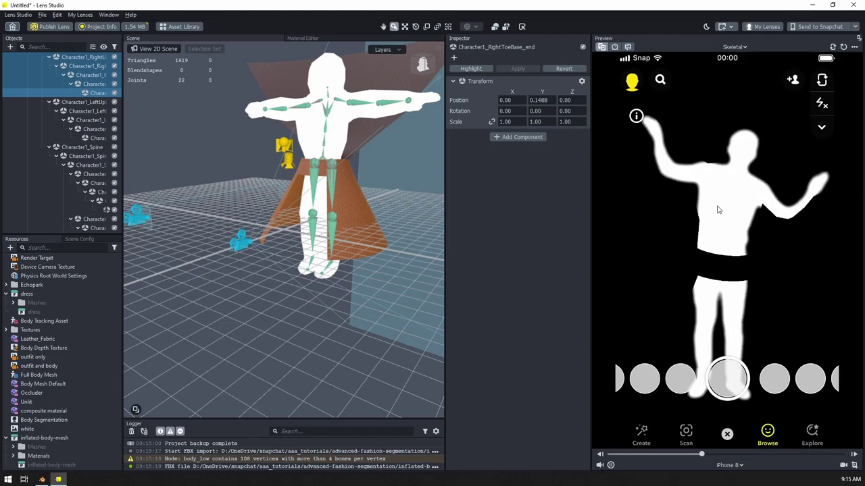
Collapse the inflated-body-mesh hierarchy under 3D Body Tracking 1.
alt+drag(389, 164, 361, 130)
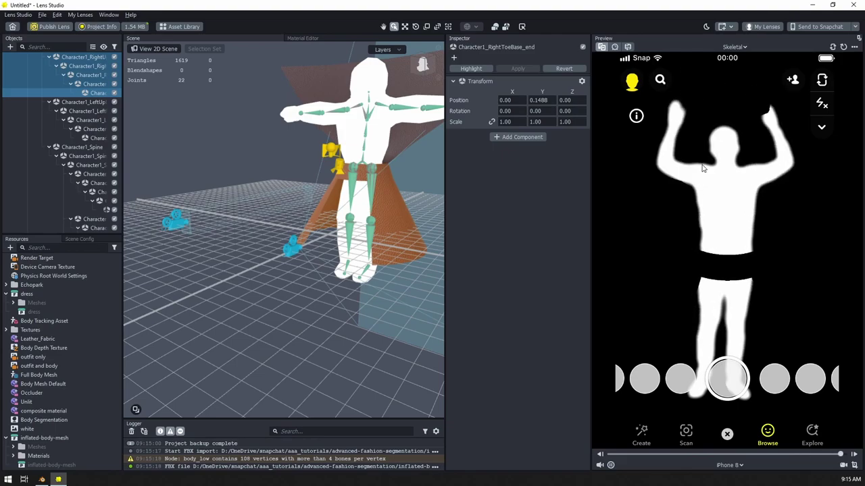
scroll(30, 115, up, 4)
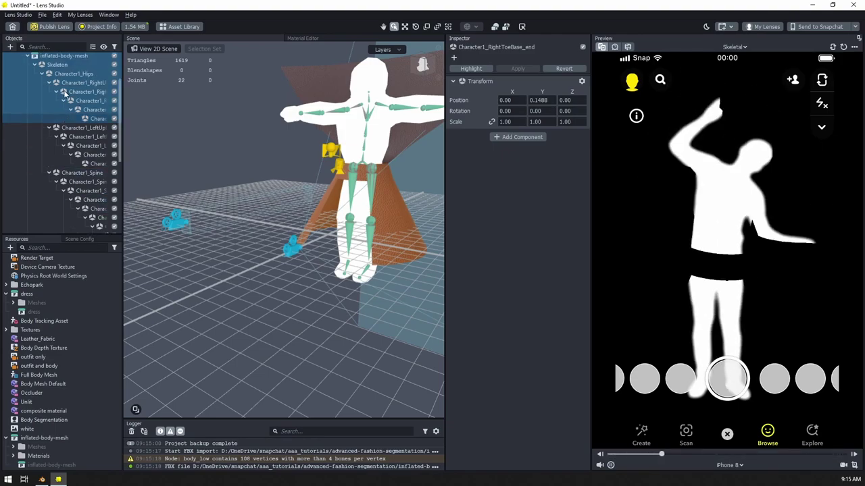
click(28, 107)
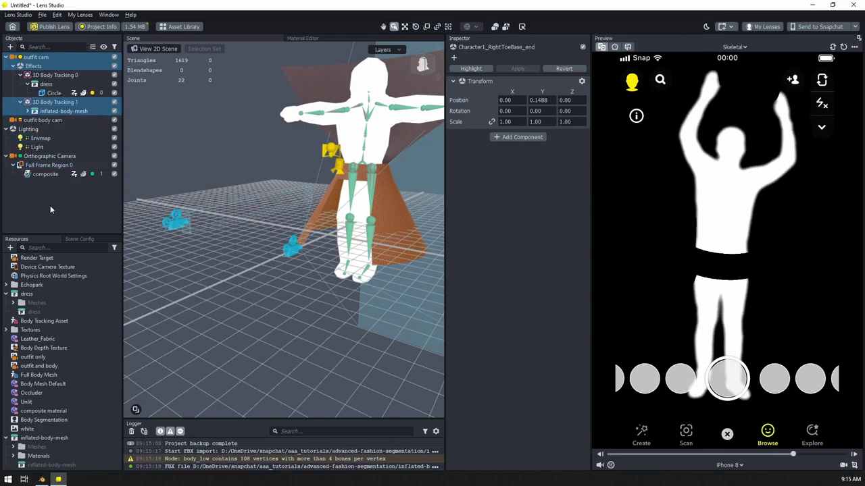
In the composite material graph, add a Mix node with the Base texture feeding input A and the Outfit texture feeding input B.
click(314, 38)
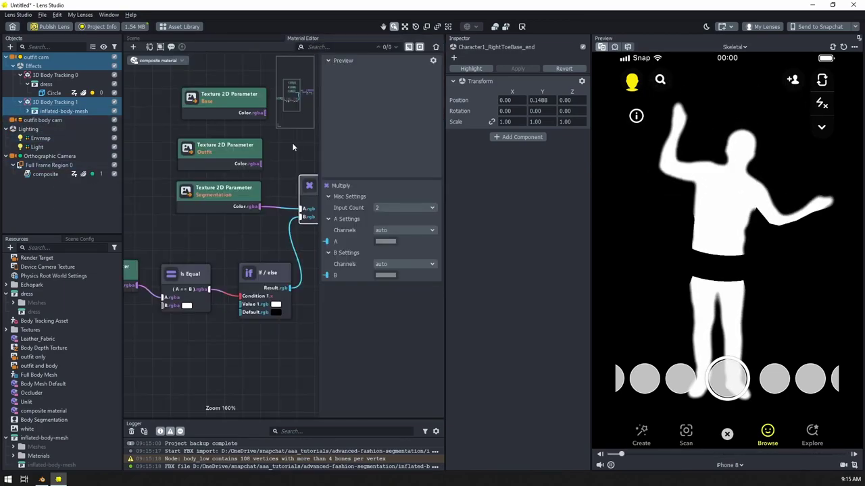
middle_drag(262, 248, 140, 258)
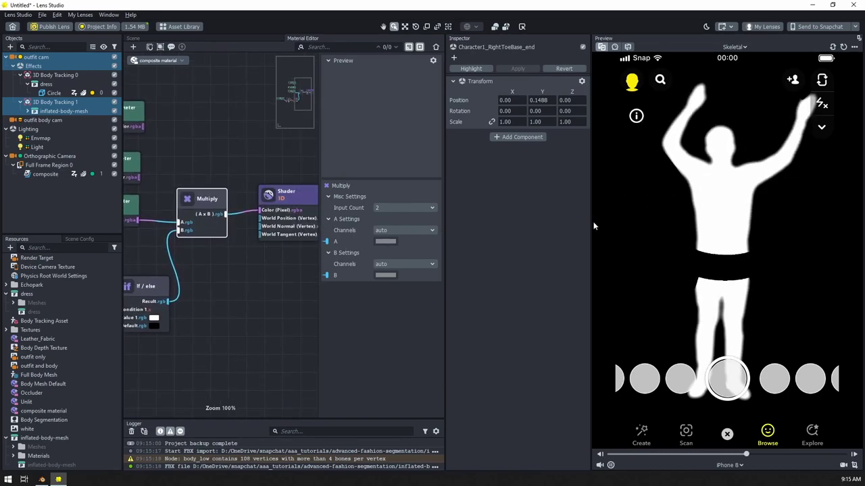
drag(590, 222, 618, 223)
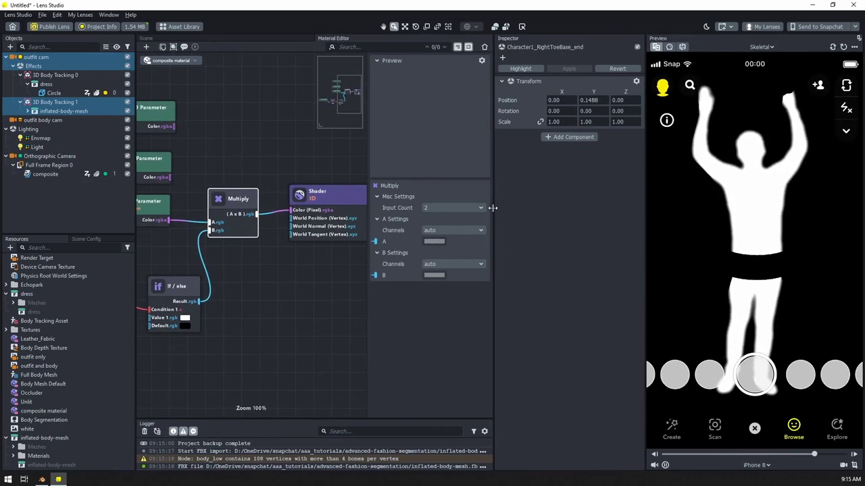
drag(492, 208, 536, 208)
key(f)
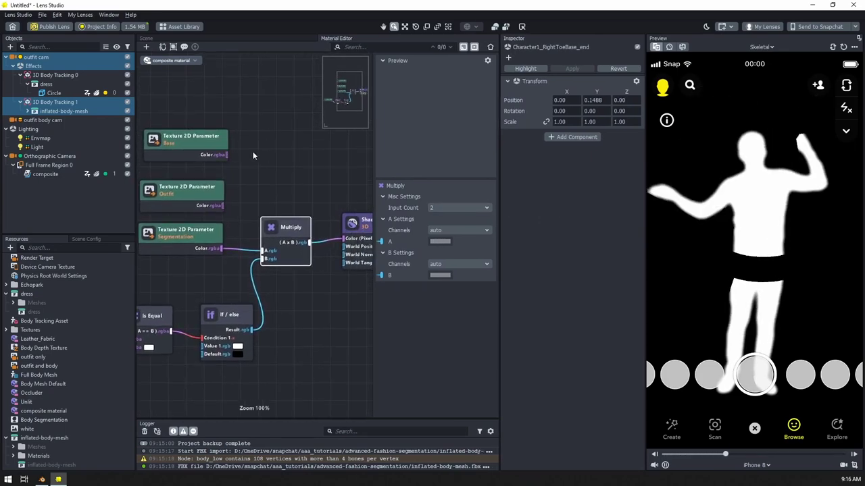
drag(227, 156, 284, 153)
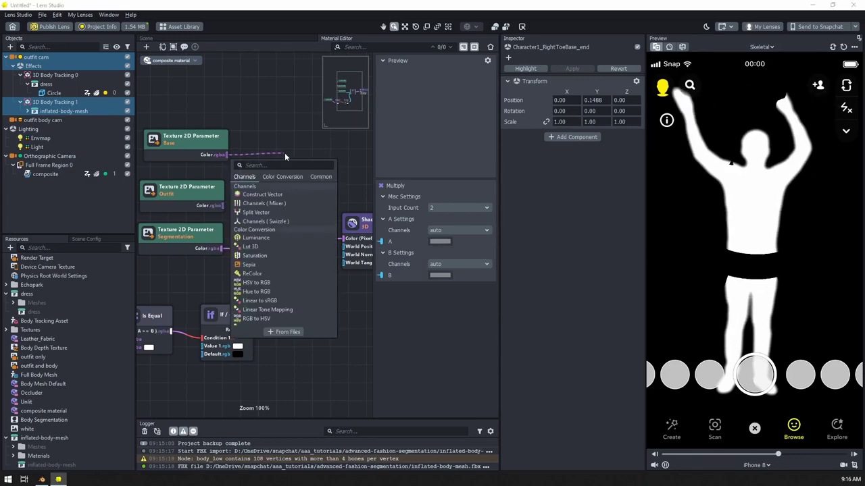
text(mix)
key(Return)
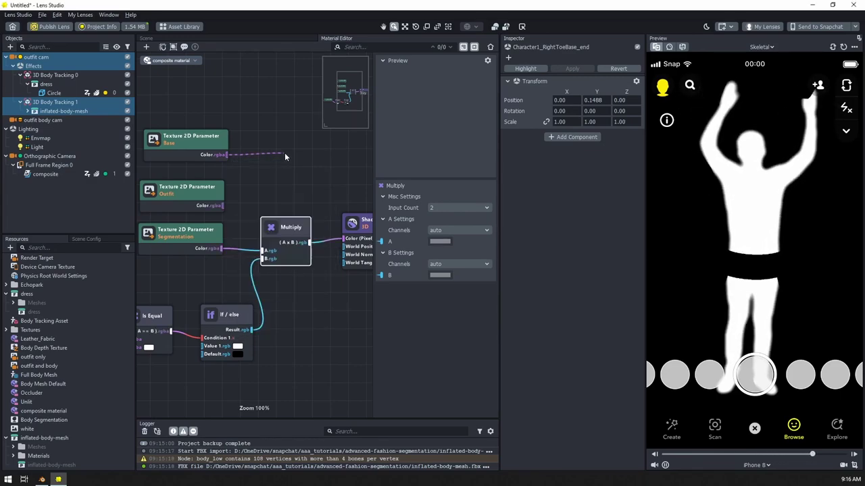
drag(224, 209, 292, 158)
Space out the Mix and Shader nodes, connect Multiply to the Mix ratio, and feed the Mix result into the Shader's pixel color.
middle_drag(331, 199, 227, 196)
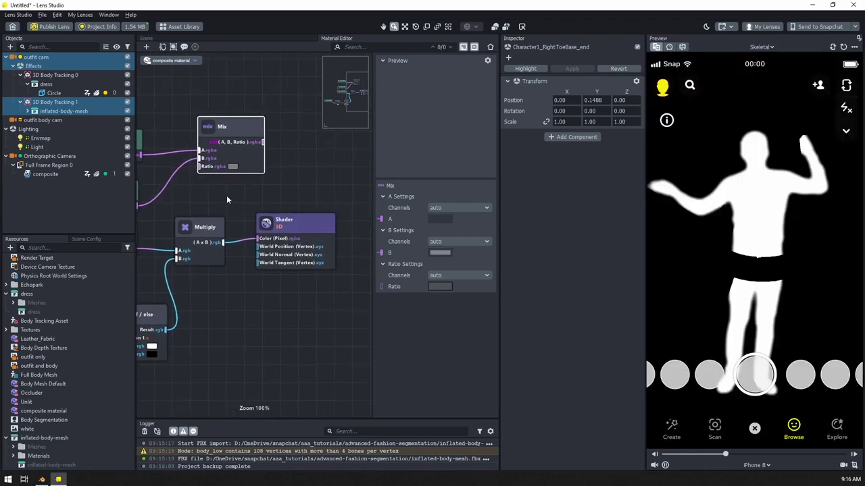
drag(274, 225, 322, 224)
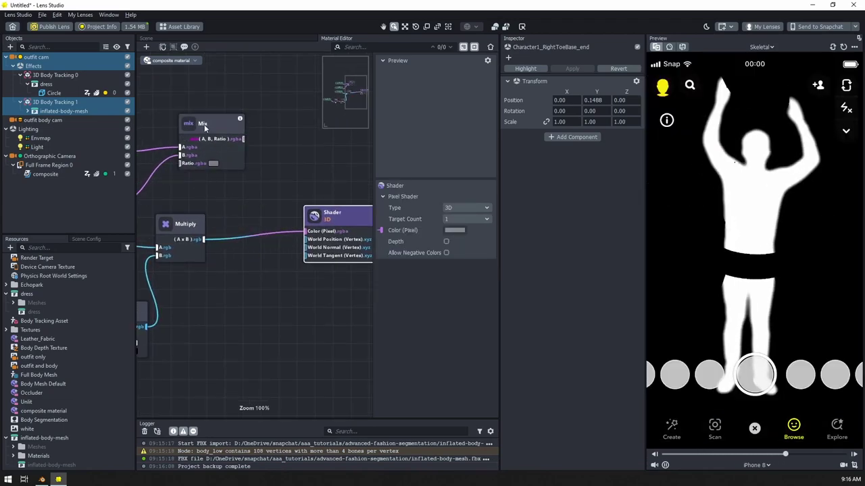
drag(205, 127, 237, 134)
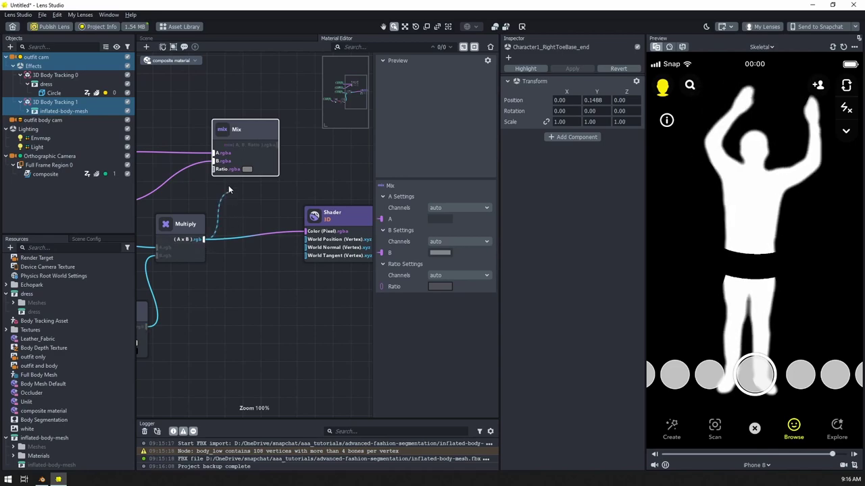
drag(275, 145, 281, 162)
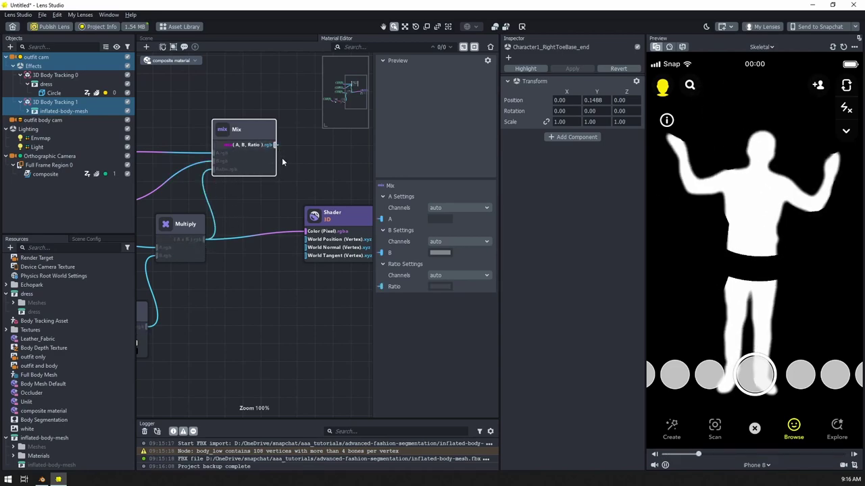
drag(308, 232, 308, 232)
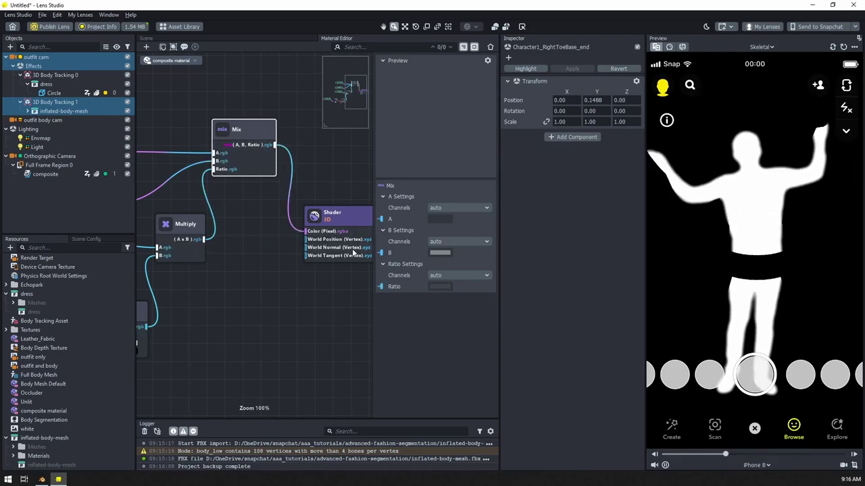
Assign Device Camera Texture to the composite material's Base parameter and outfit only to its Outfit parameter.
click(52, 411)
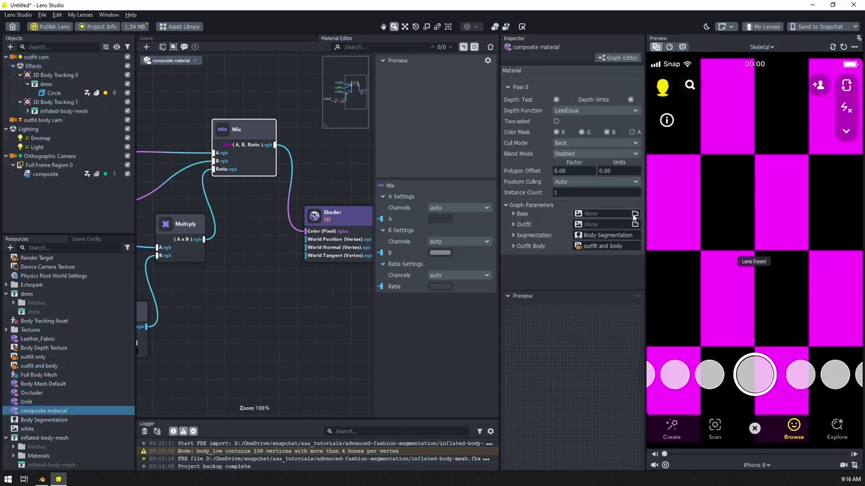
click(595, 215)
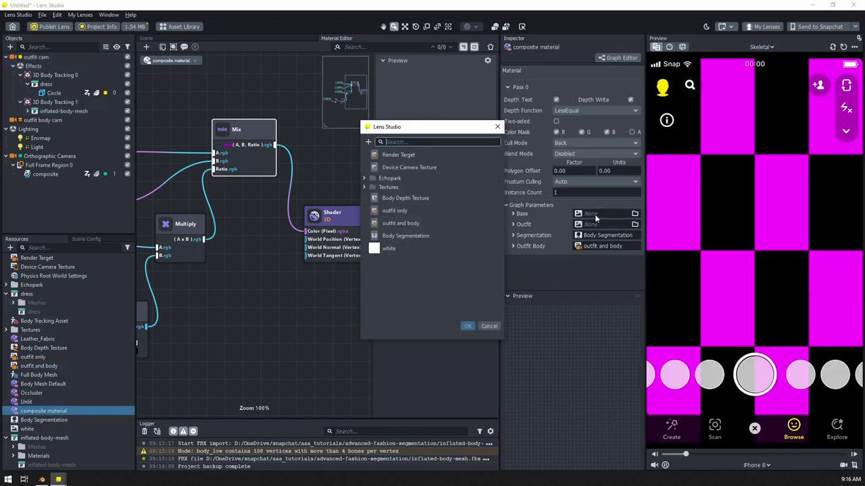
double_click(421, 170)
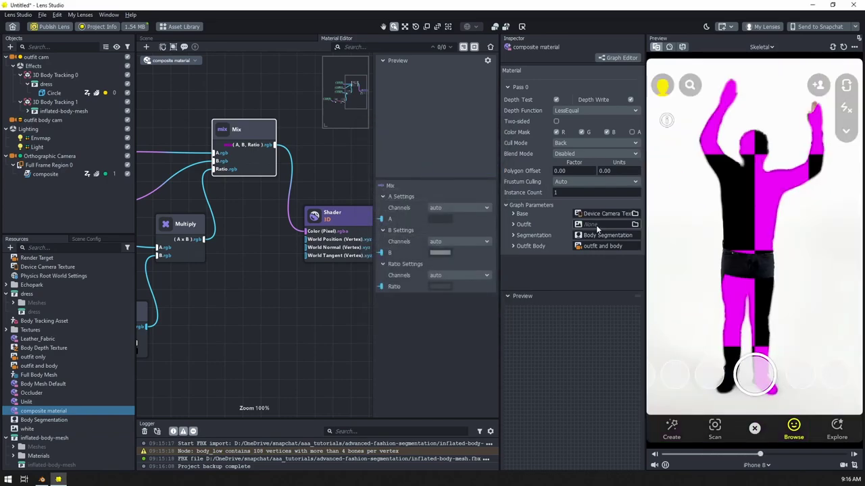
click(597, 227)
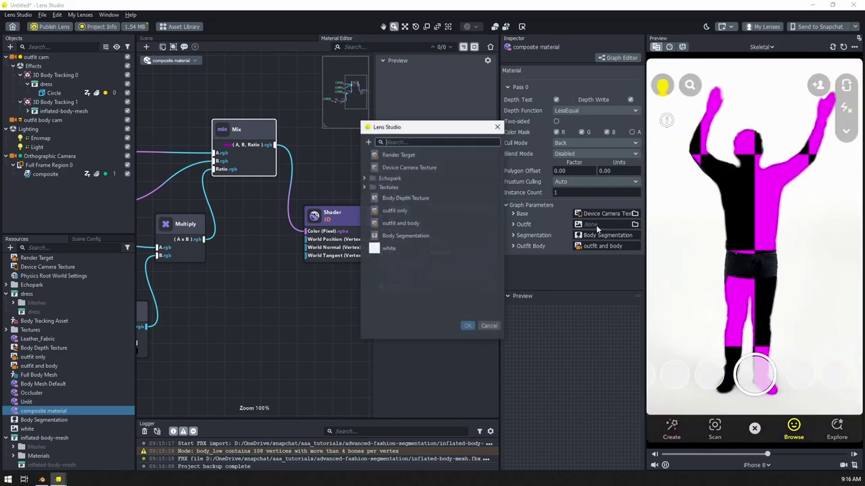
double_click(397, 212)
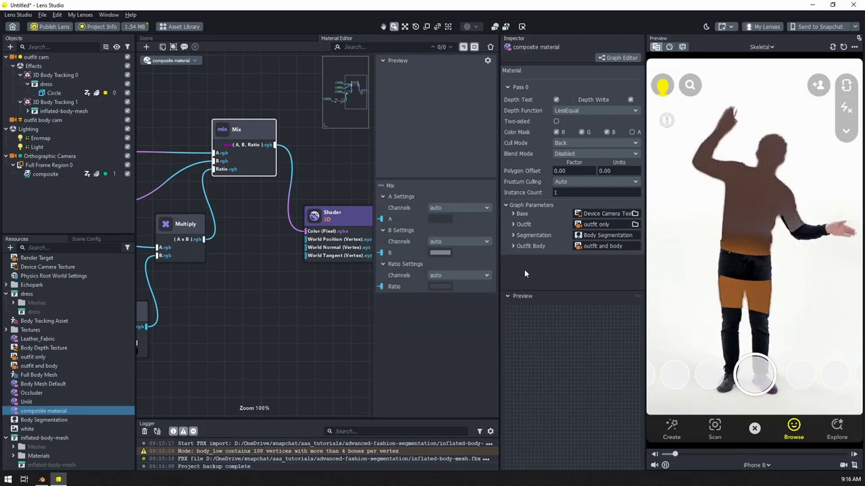
Swap the Mix node's sources so Outfit feeds input A and Base feeds input B.
middle_drag(200, 188, 296, 207)
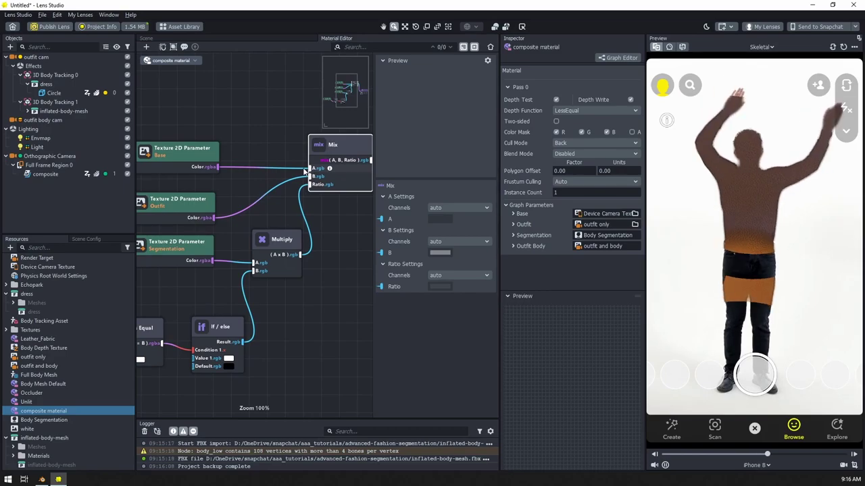
drag(304, 172, 308, 181)
drag(213, 219, 313, 168)
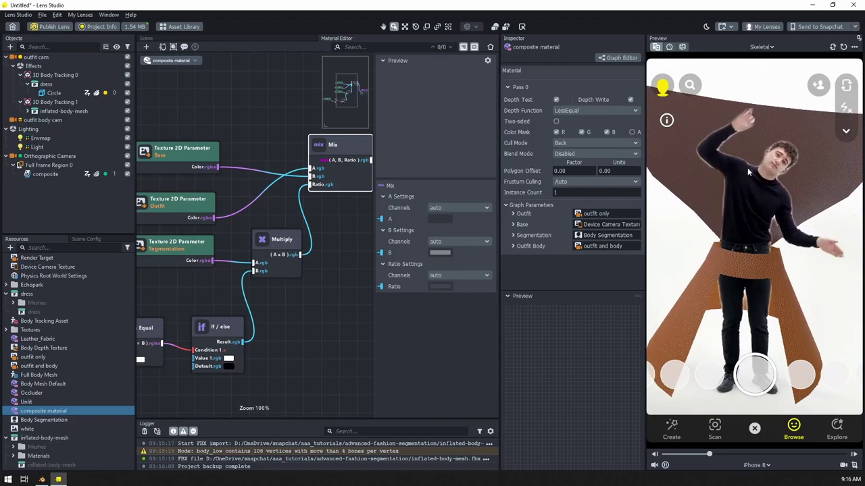
Check the lens on the Fingers Counting preview clip and return the preview to Skeletal.
click(758, 47)
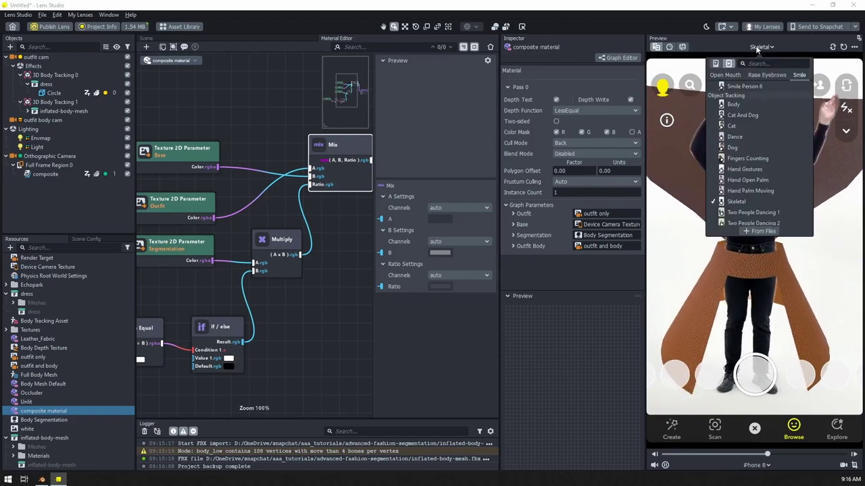
click(767, 158)
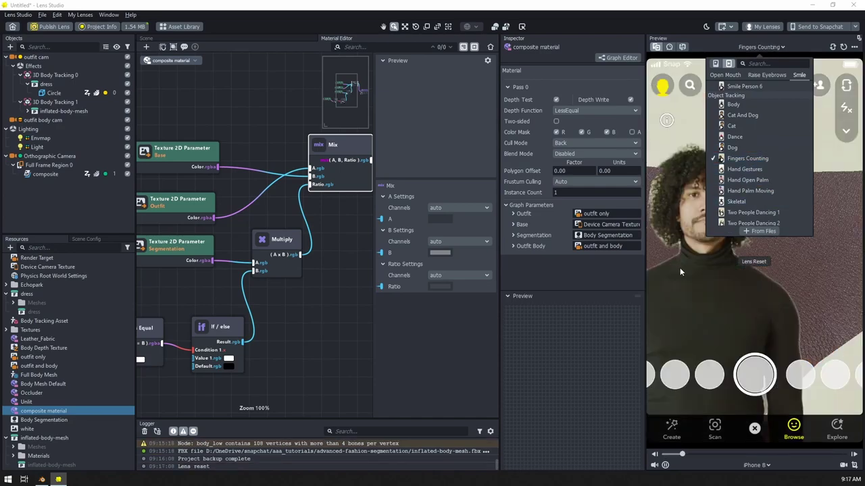
click(679, 267)
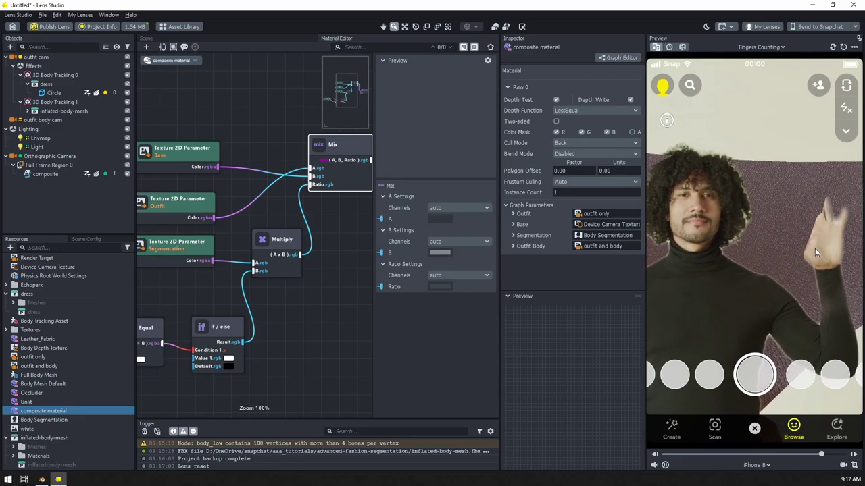
click(753, 46)
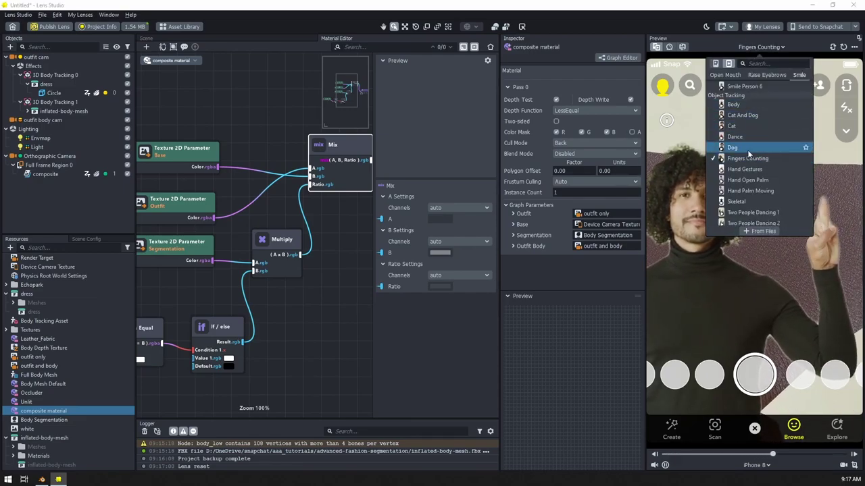
click(736, 202)
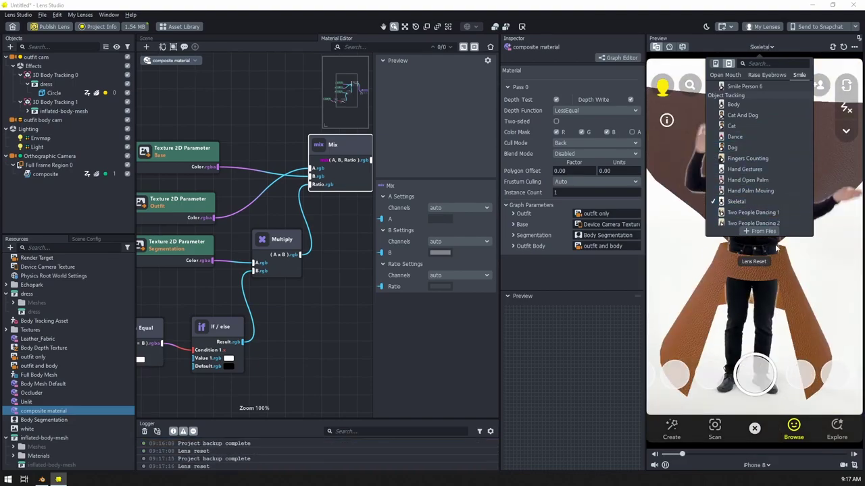